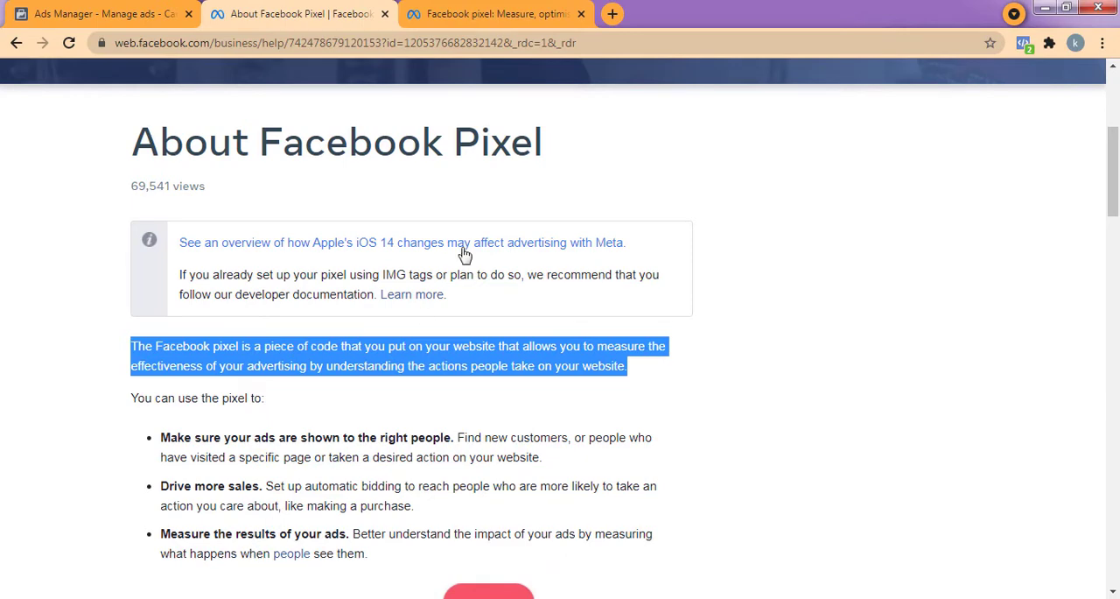
# View the page on how the Facebook pixel works, switch to Ads Manager and open the business settings.
pyautogui.click(468, 14)
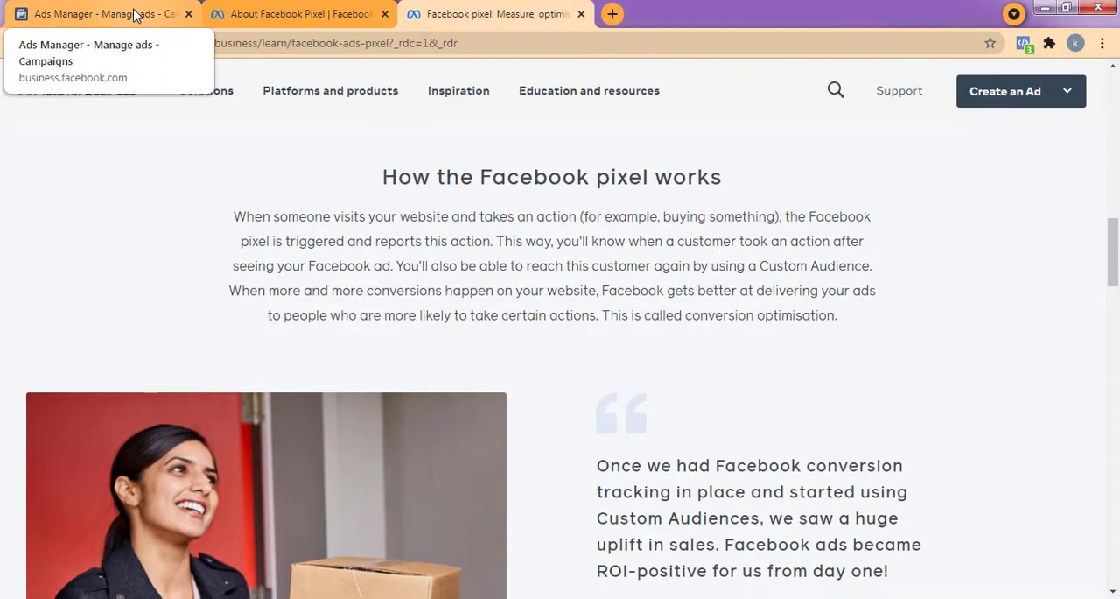
pyautogui.click(136, 16)
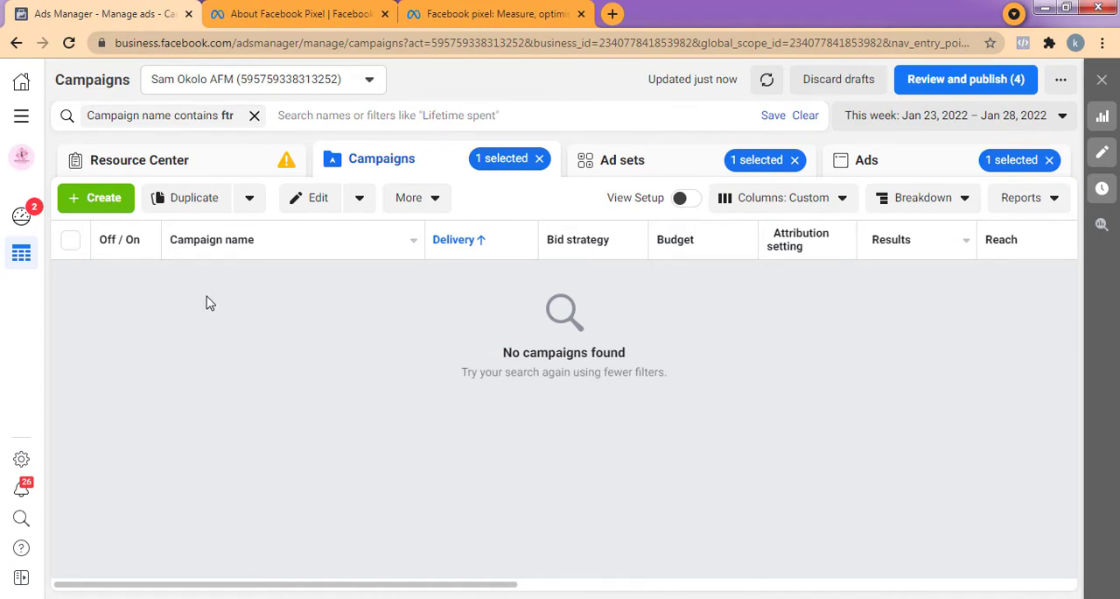
pyautogui.click(22, 117)
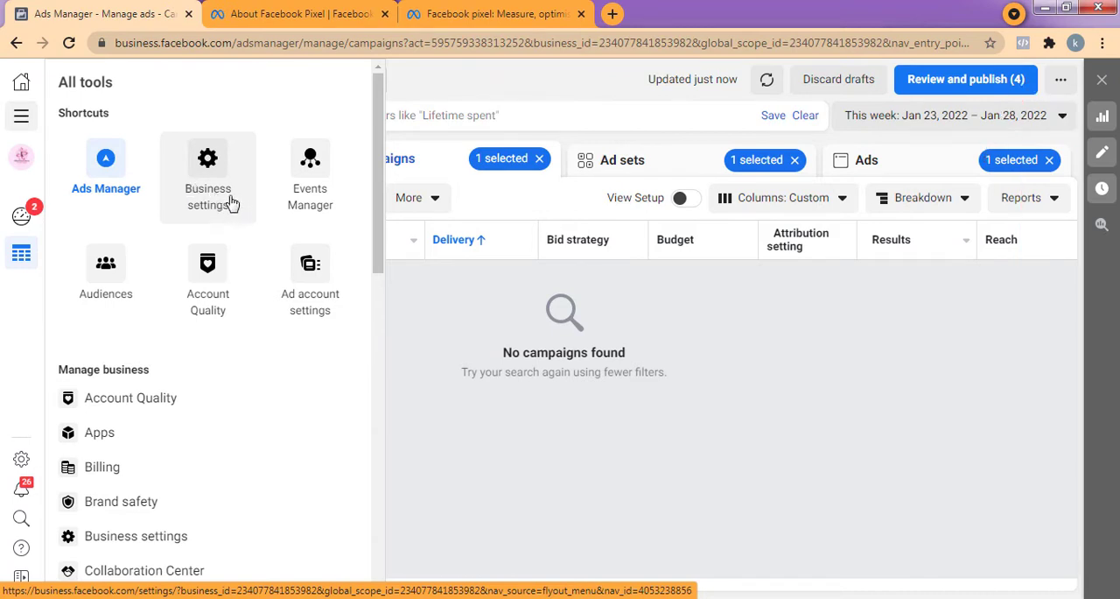
pyautogui.click(210, 202)
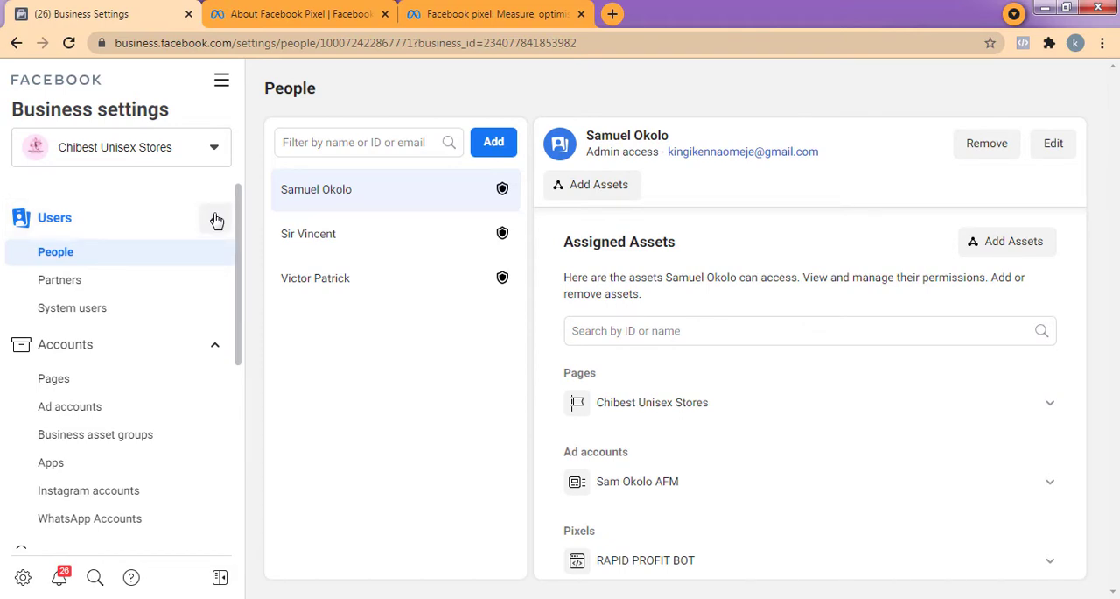
# Examine the options under the Users, Accounts and Data Sources sections of the business settings.
pyautogui.click(217, 220)
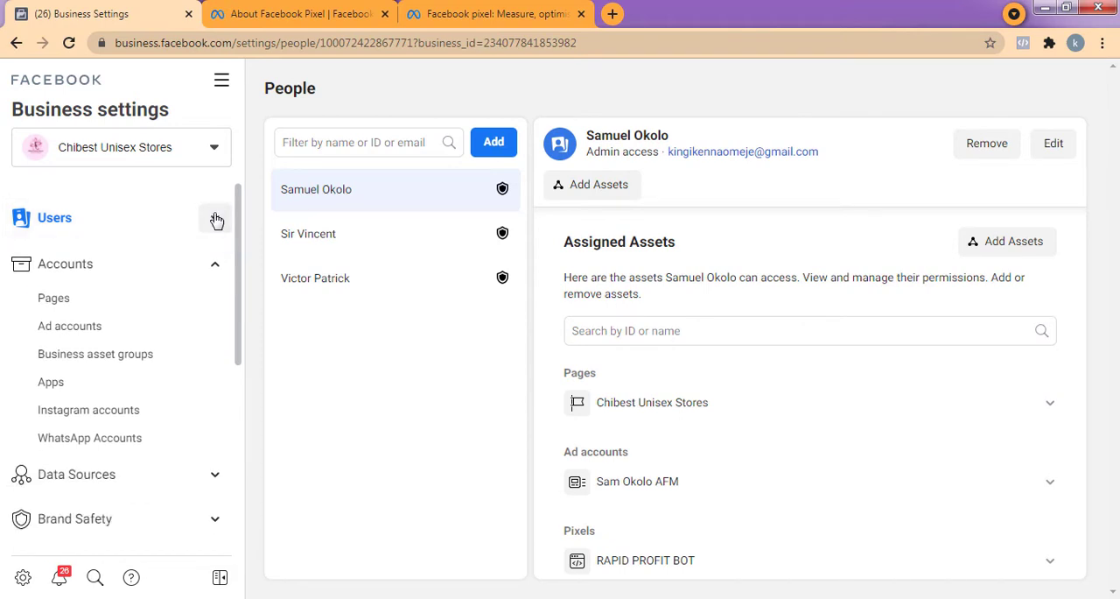
pyautogui.click(215, 259)
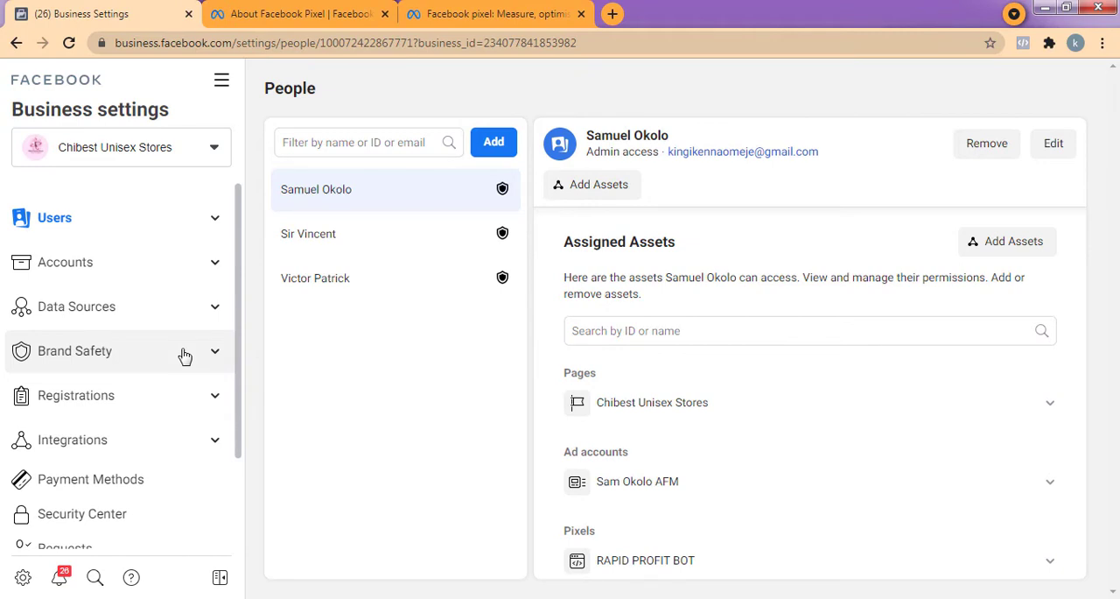
pyautogui.click(155, 218)
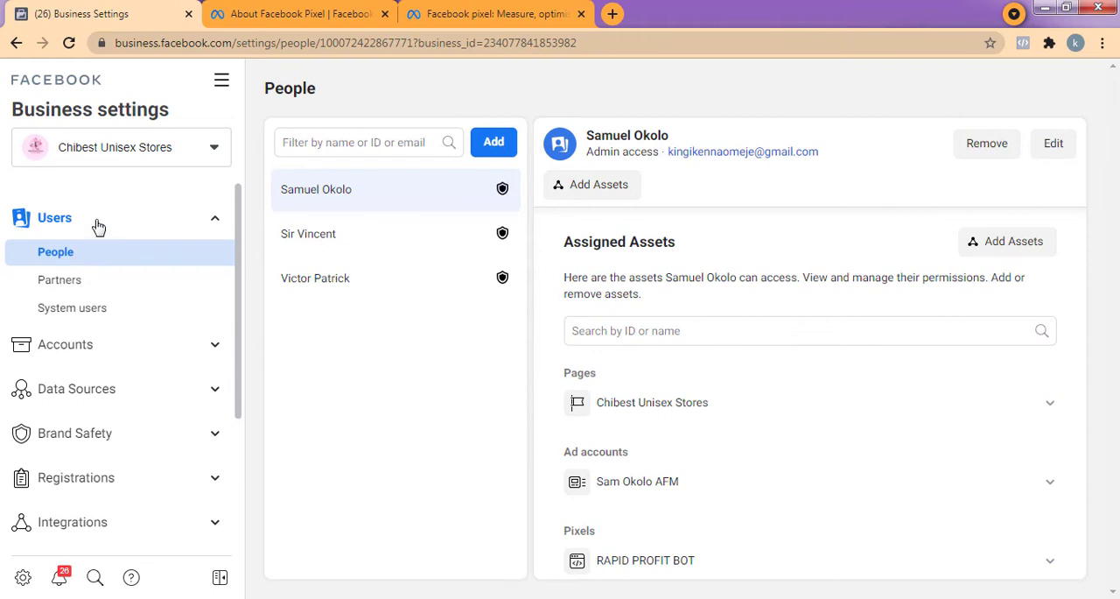
pyautogui.click(92, 226)
pyautogui.click(93, 269)
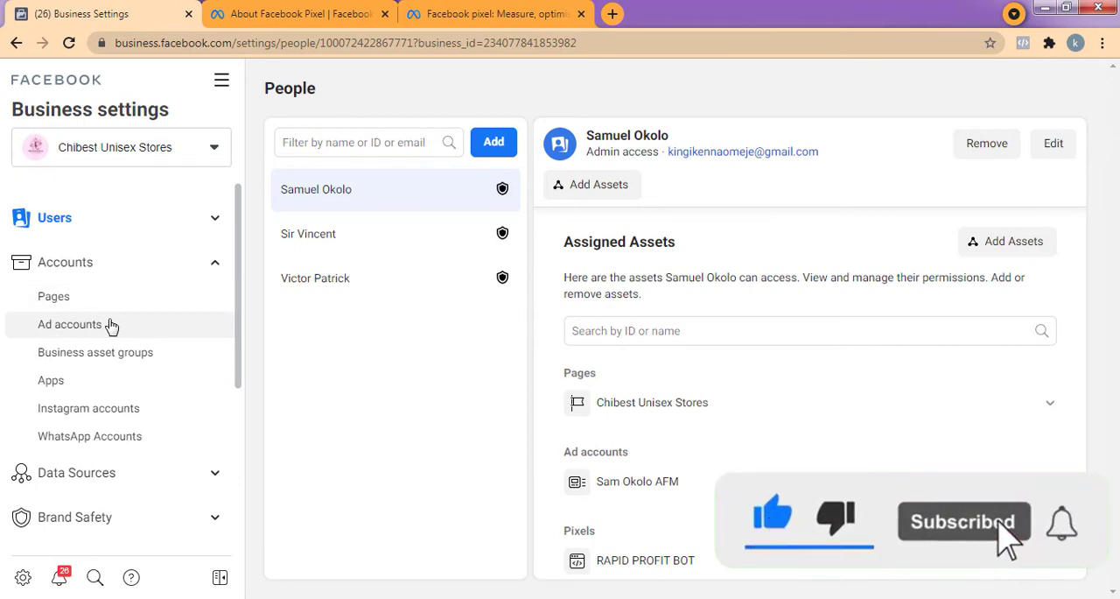
pyautogui.click(100, 260)
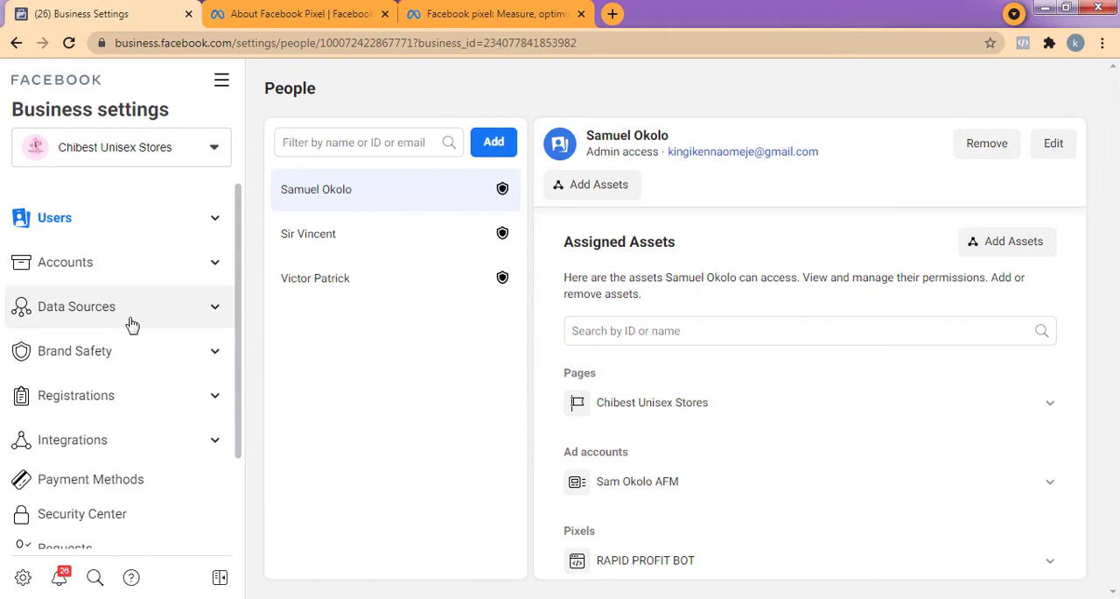
pyautogui.click(114, 321)
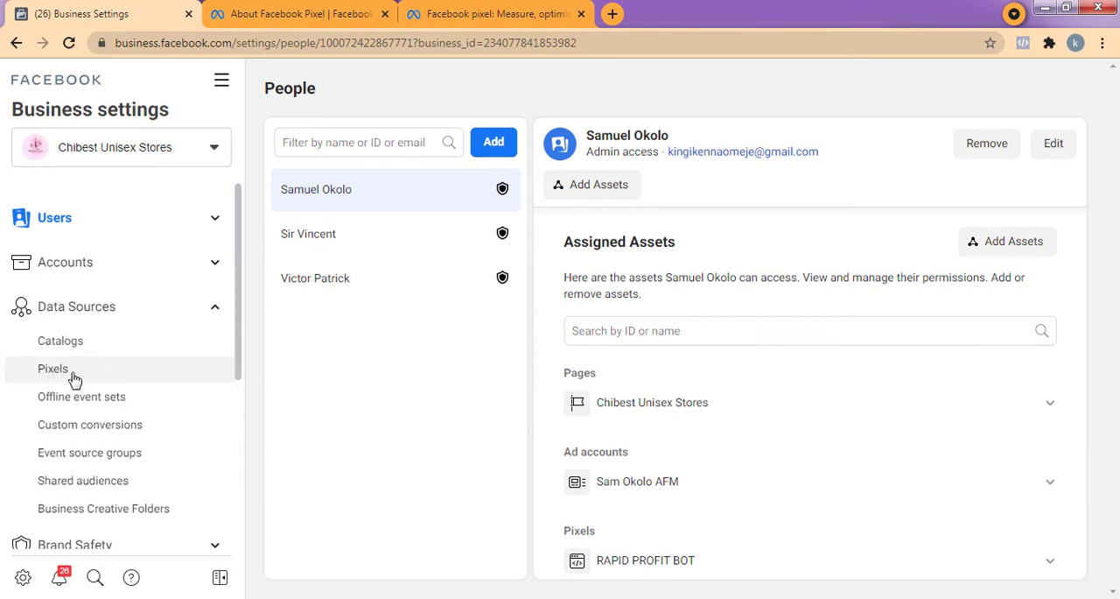
pyautogui.click(94, 315)
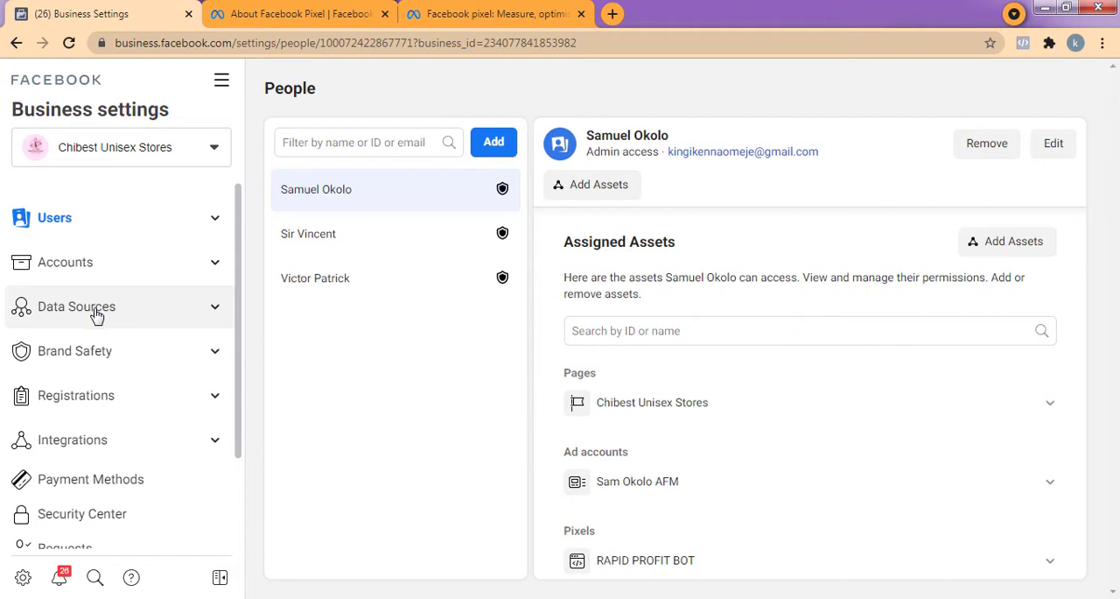
# Open Domains under Brand Safety, look through the business's domains and view the form for adding a domain without submitting it.
pyautogui.click(92, 355)
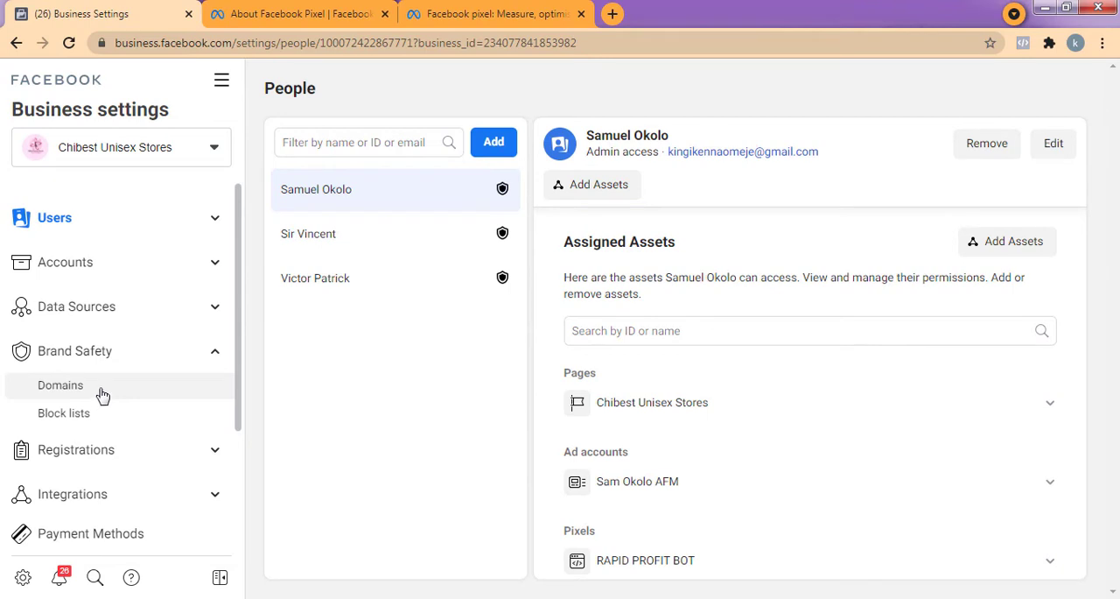
pyautogui.click(101, 394)
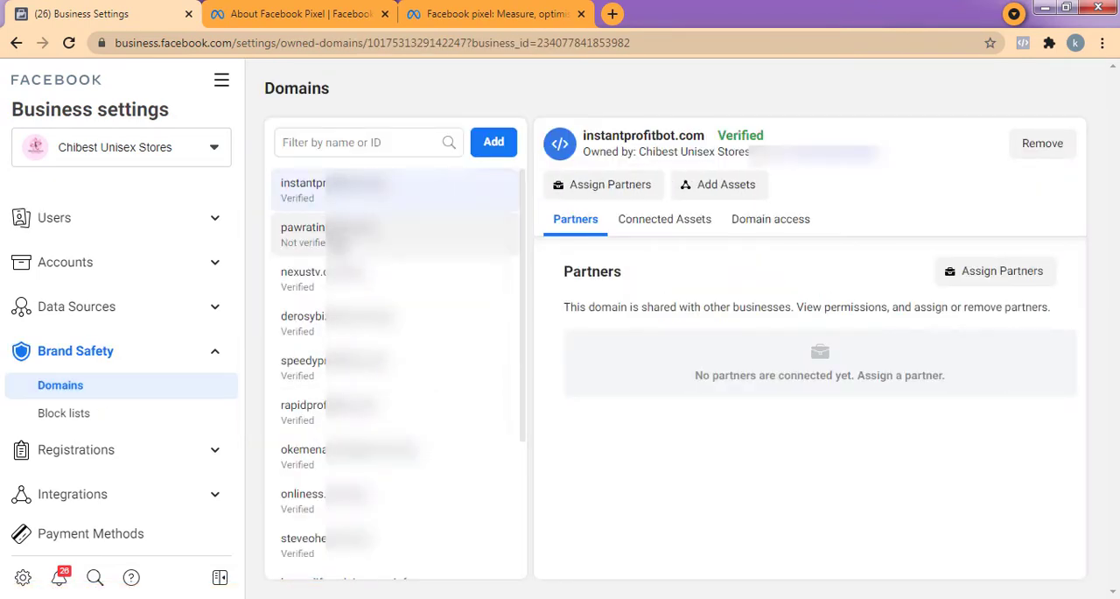
pyautogui.scroll(-5, 346, 263)
pyautogui.scroll(5, 342, 385)
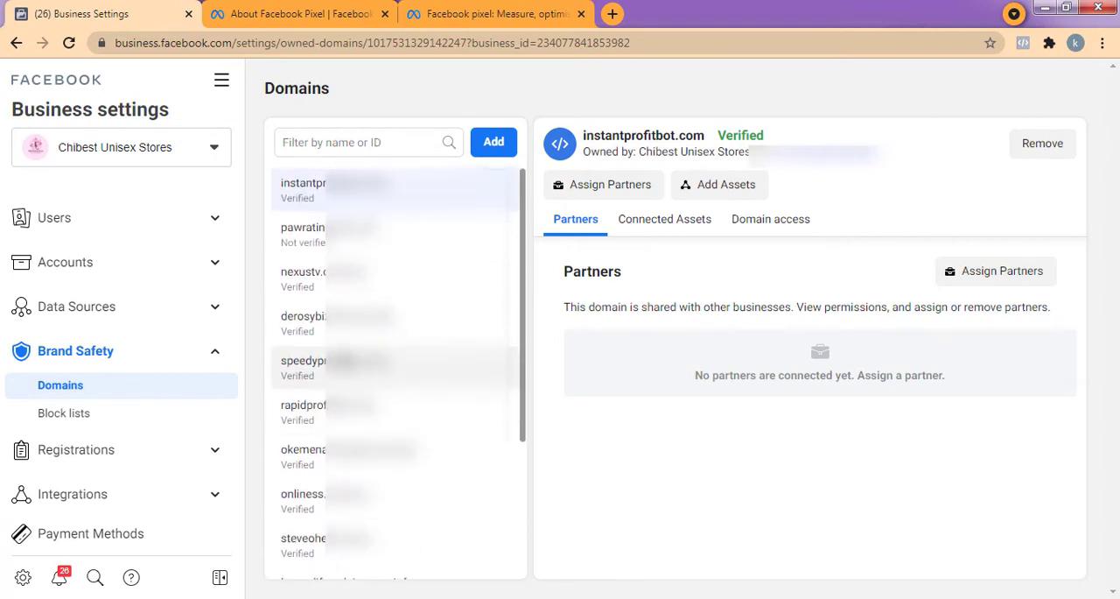
pyautogui.scroll(-5, 350, 350)
pyautogui.scroll(5, 350, 328)
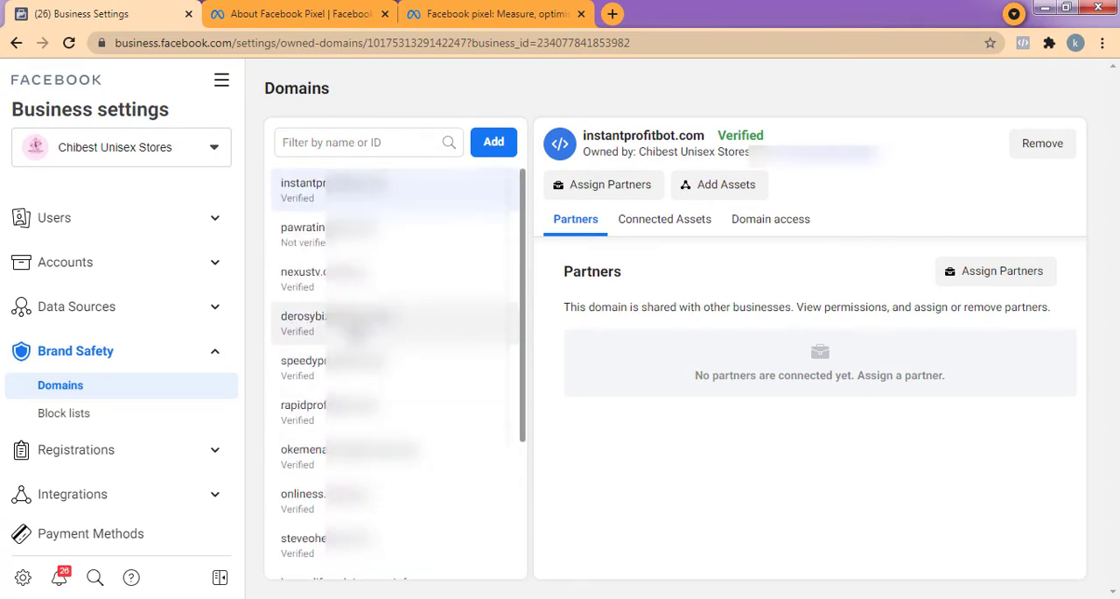
pyautogui.scroll(-5, 355, 329)
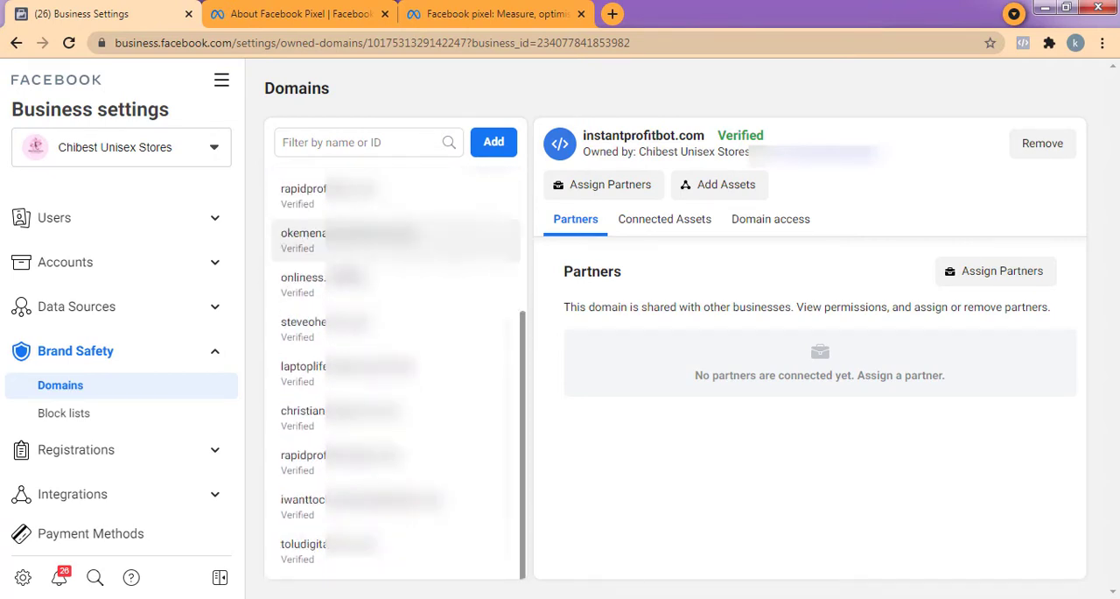
pyautogui.scroll(5, 355, 329)
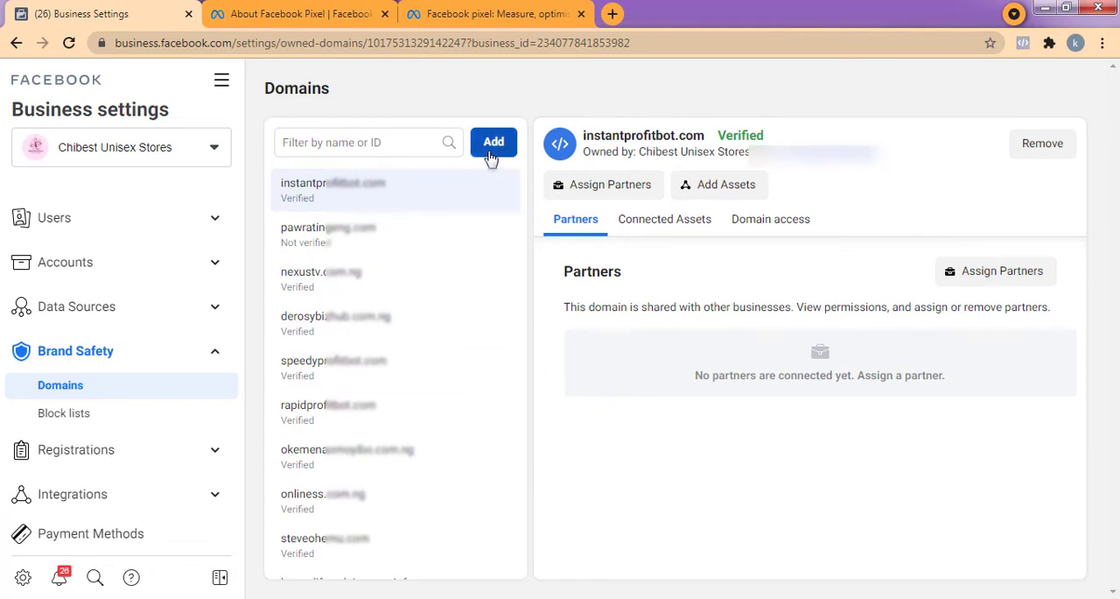
pyautogui.click(489, 150)
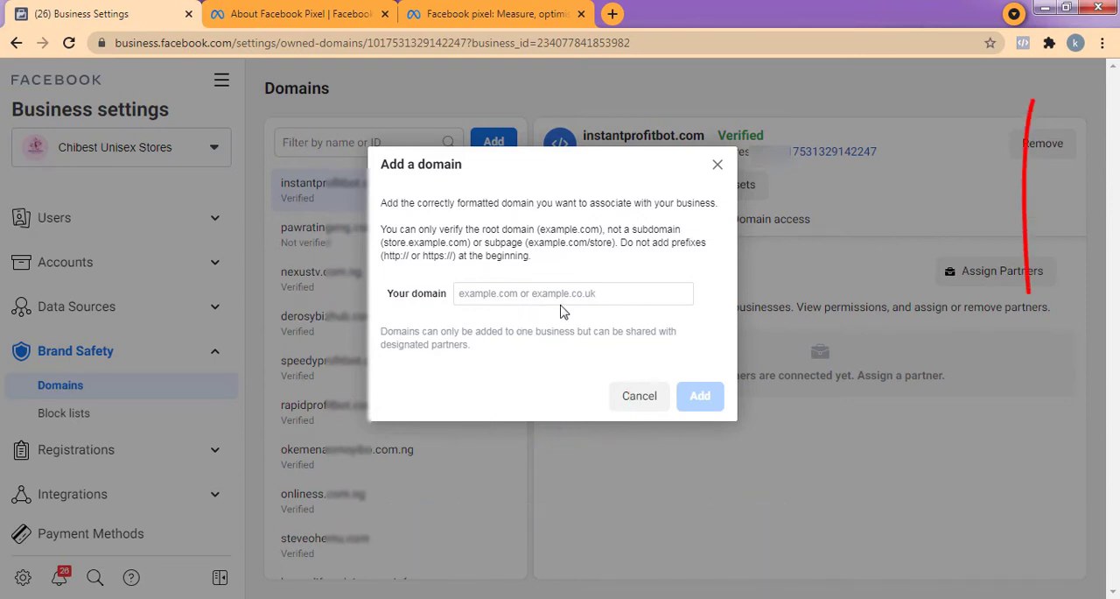
pyautogui.click(718, 167)
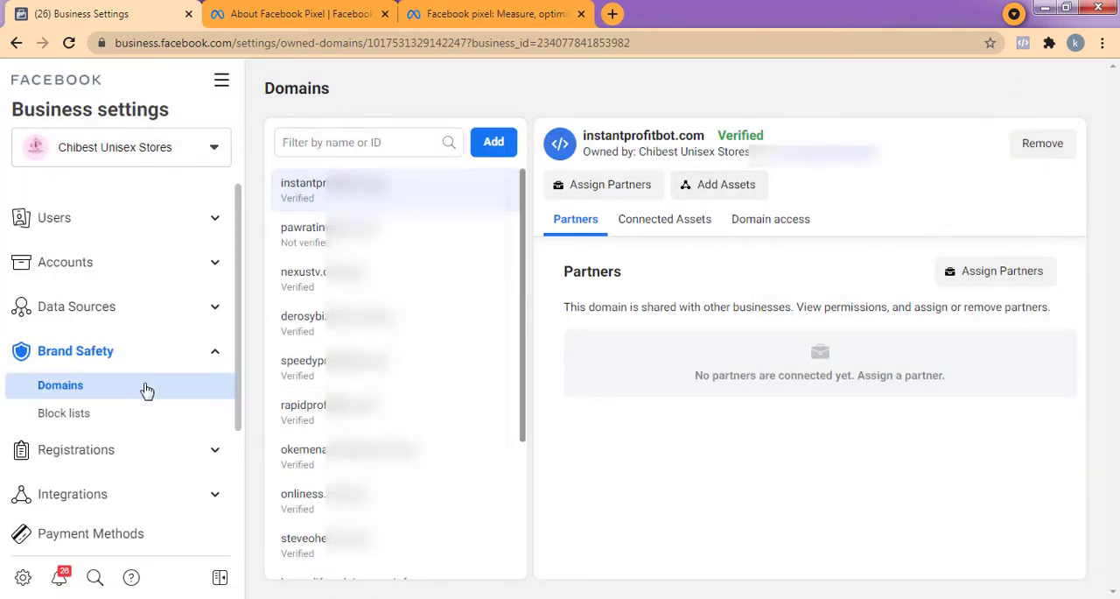
# Open Pixels under Data Sources and look through the business's existing pixels.
pyautogui.click(110, 317)
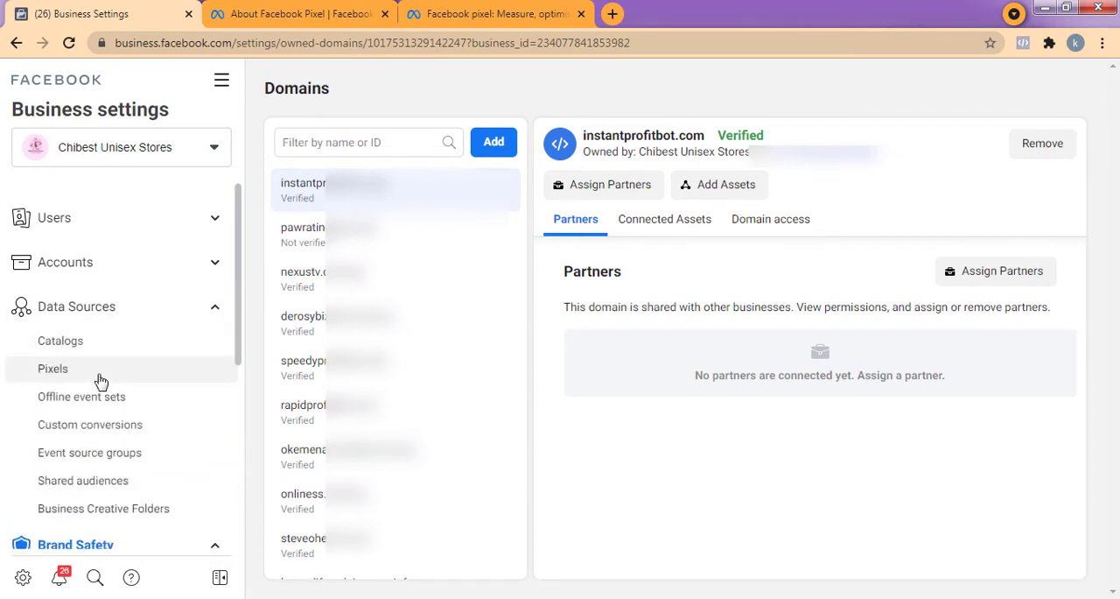
pyautogui.click(101, 381)
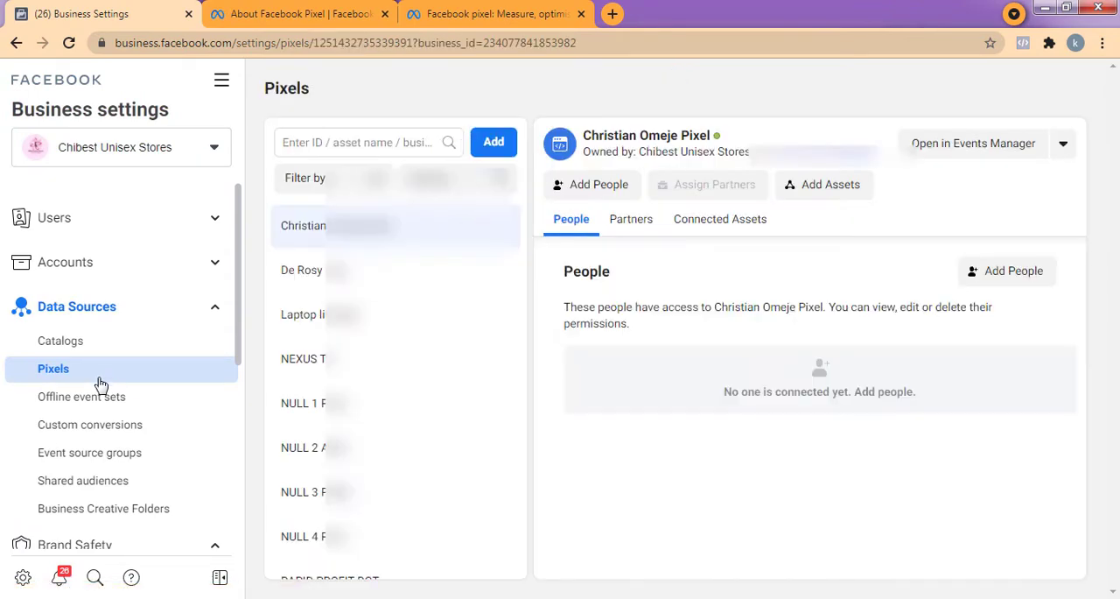
pyautogui.scroll(-5, 378, 559)
pyautogui.scroll(5, 378, 558)
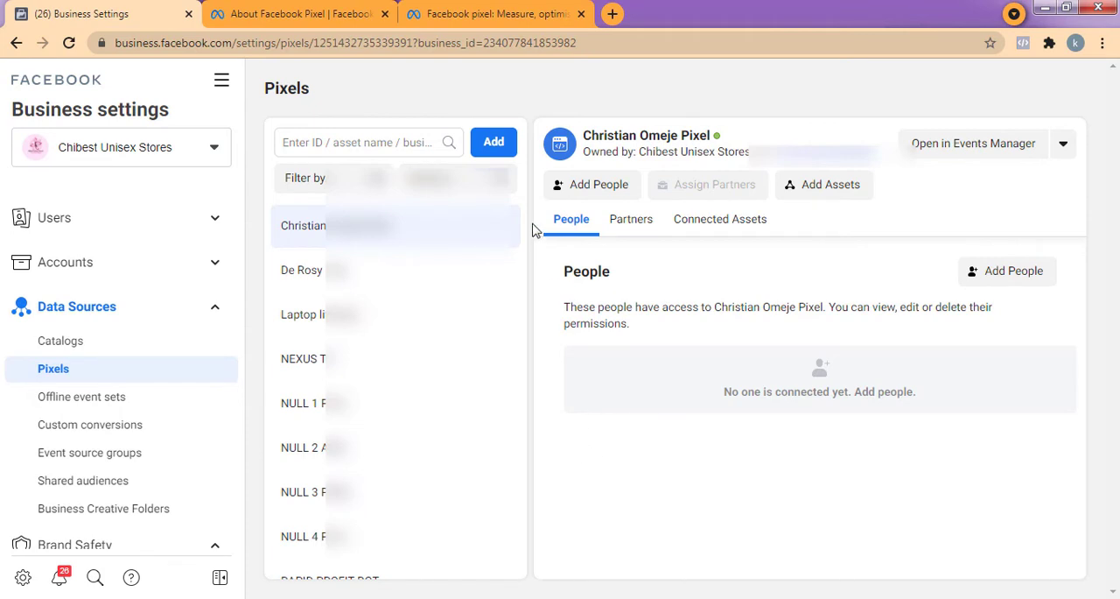
# Start adding a new pixel and name it "instant profit bot Pixel".
pyautogui.click(493, 153)
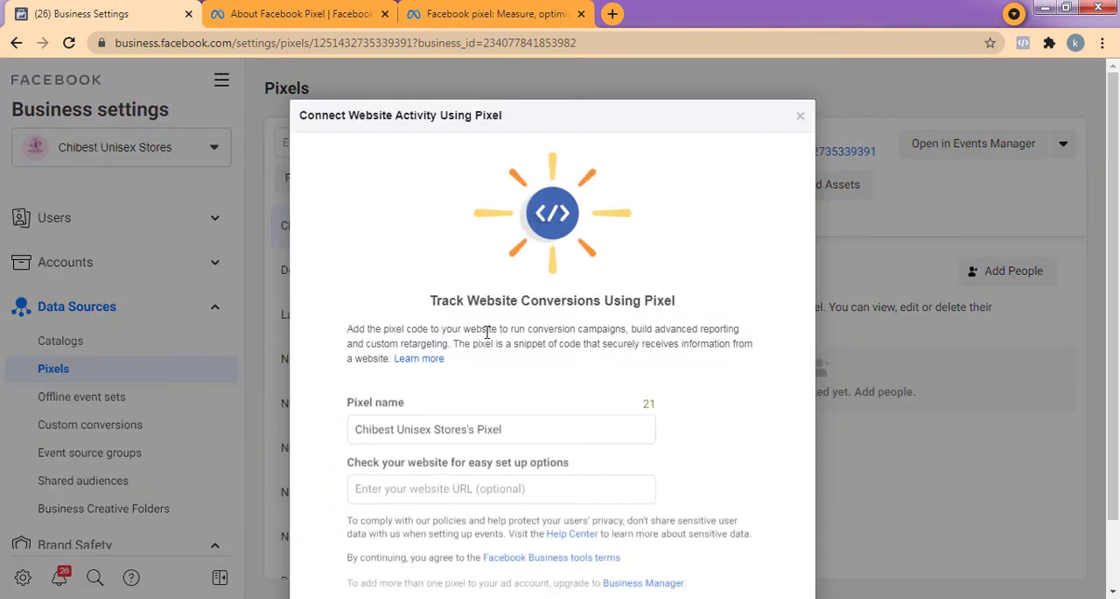
pyautogui.scroll(-1, 464, 434)
pyautogui.scroll(1, 488, 434)
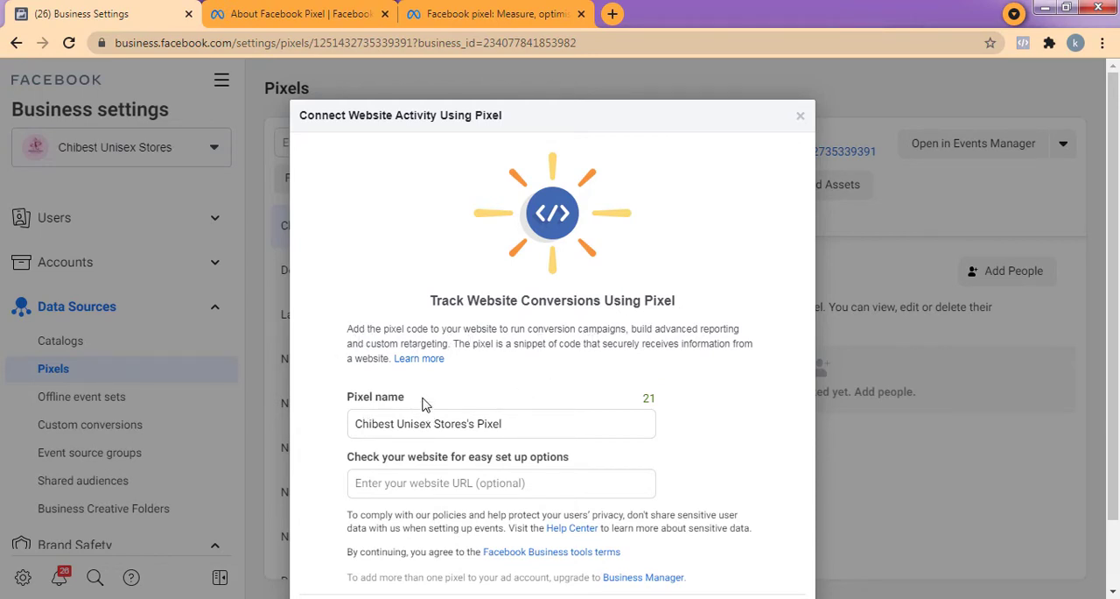
pyautogui.moveTo(416, 401); pyautogui.dragTo(348, 399)
pyautogui.click(347, 405)
pyautogui.moveTo(475, 425); pyautogui.dragTo(357, 419)
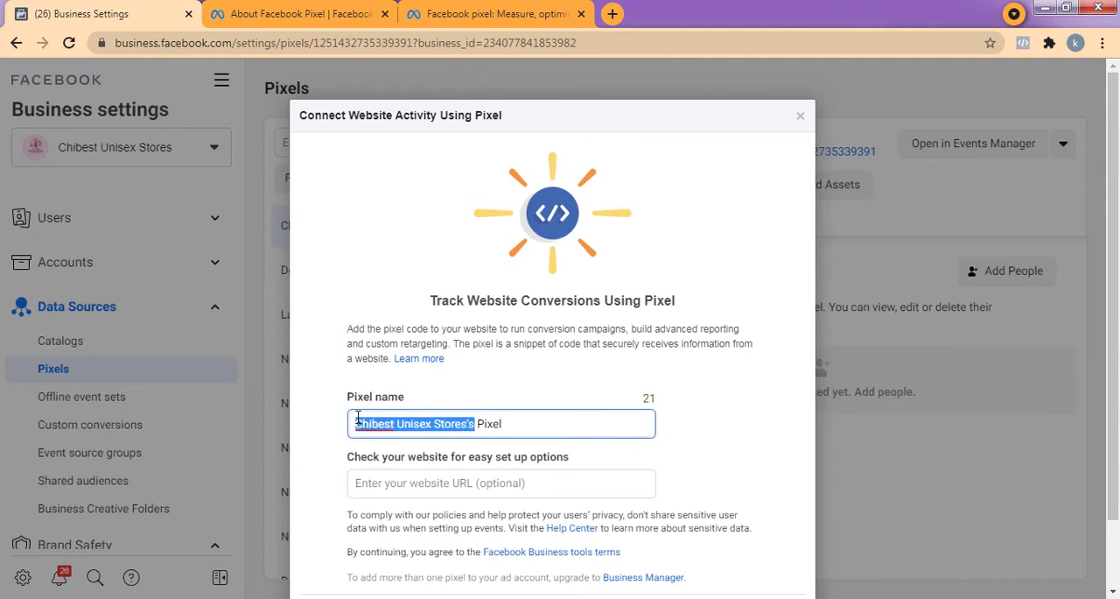
pyautogui.write('Instan')
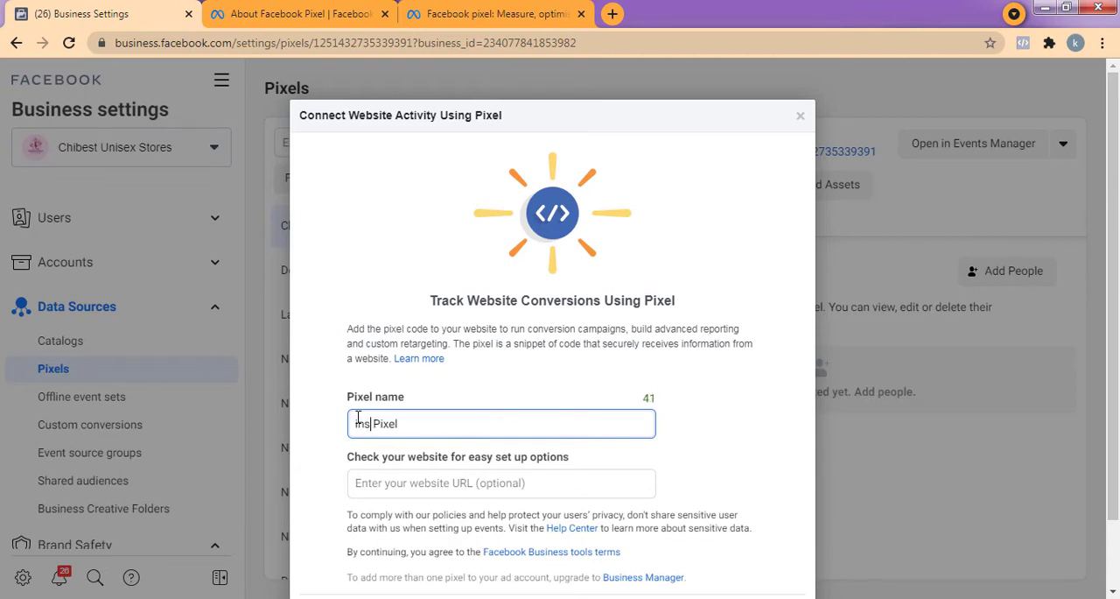
pyautogui.write('t profit bot')
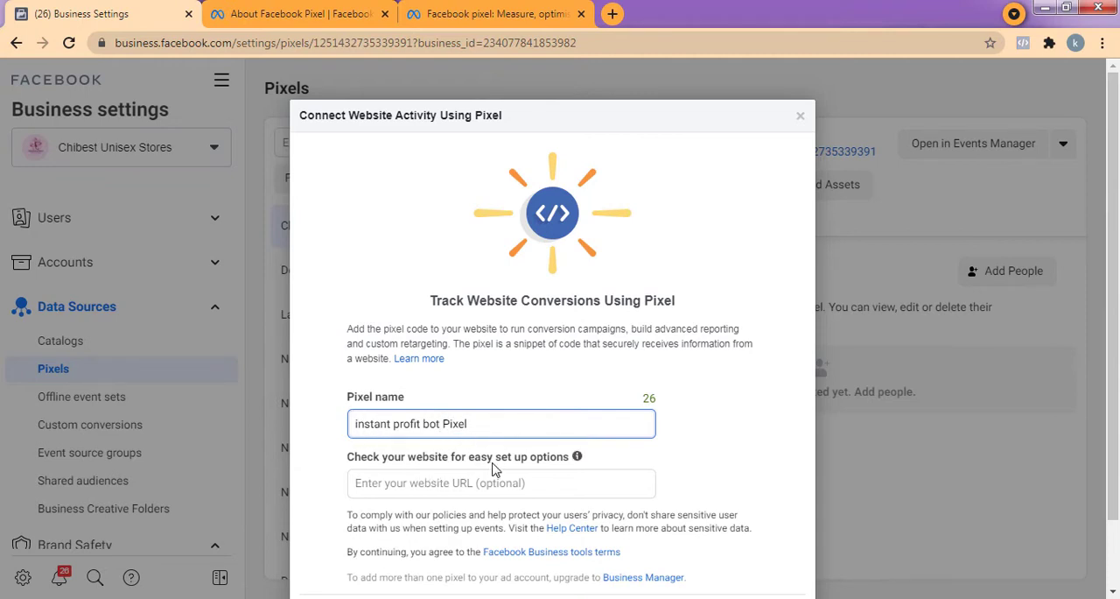
# Create the pixel with the optional website URL left blank and choose Continue Managing My Business instead of setting it up now.
pyautogui.scroll(-2, 441, 445)
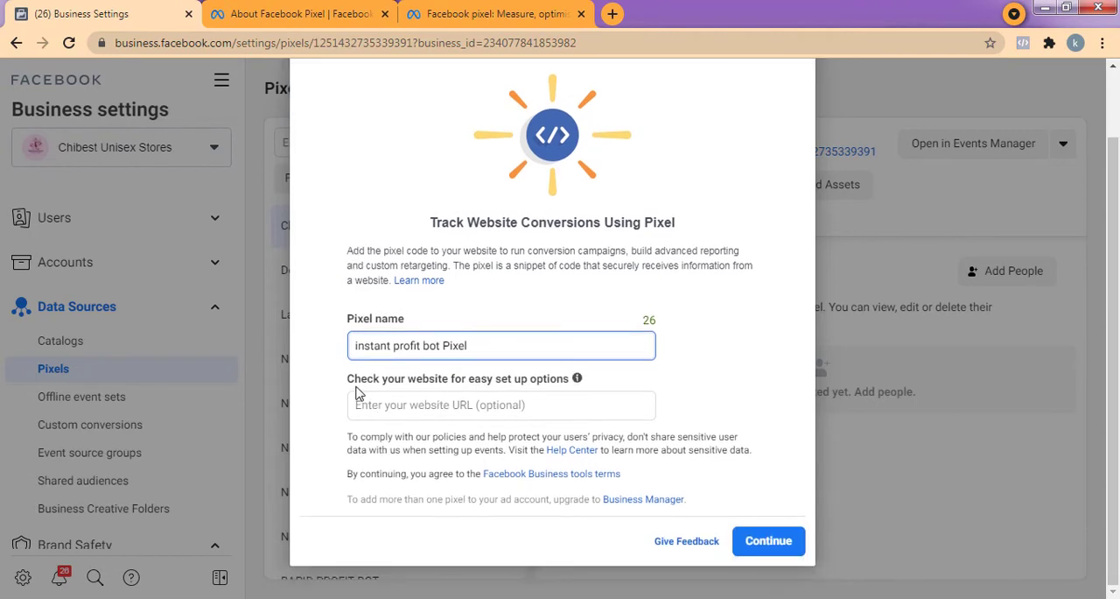
pyautogui.click(479, 404)
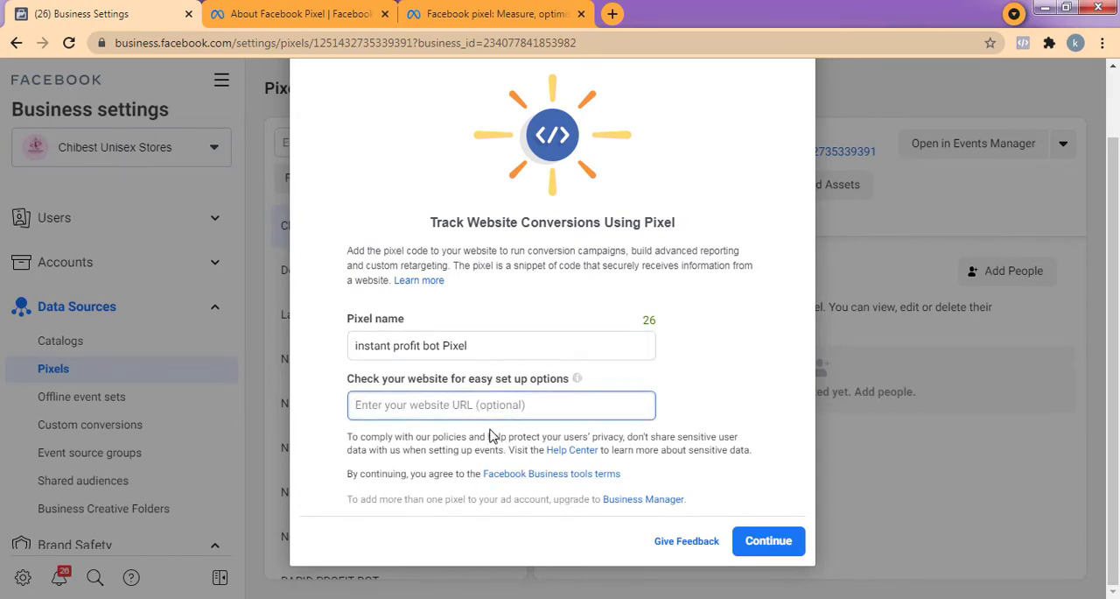
pyautogui.click(751, 545)
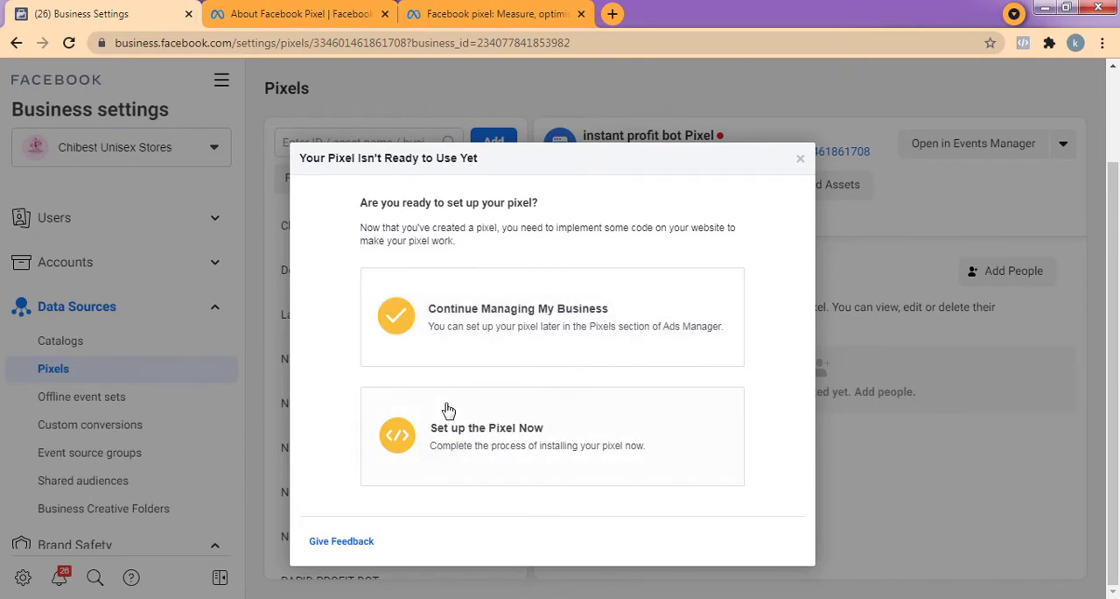
pyautogui.click(513, 341)
# Find the instant profit bot pixel in the list of pixels and examine its details and status.
pyautogui.scroll(-2, 507, 254)
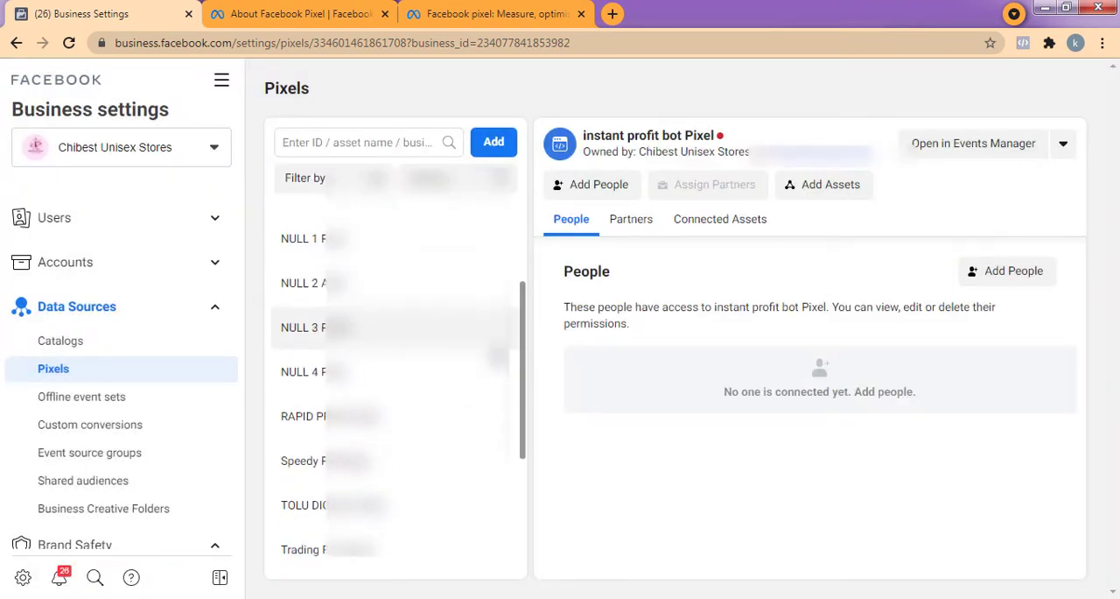
pyautogui.scroll(2, 476, 435)
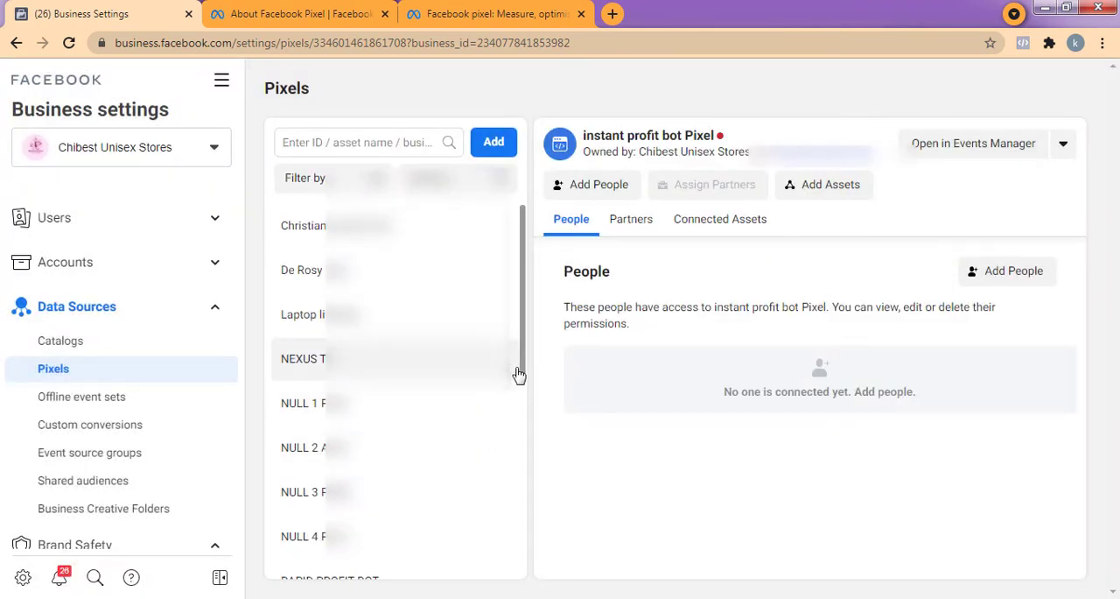
pyautogui.scroll(-1, 488, 403)
pyautogui.scroll(1, 473, 401)
pyautogui.scroll(-1, 406, 398)
pyautogui.scroll(-5, 406, 398)
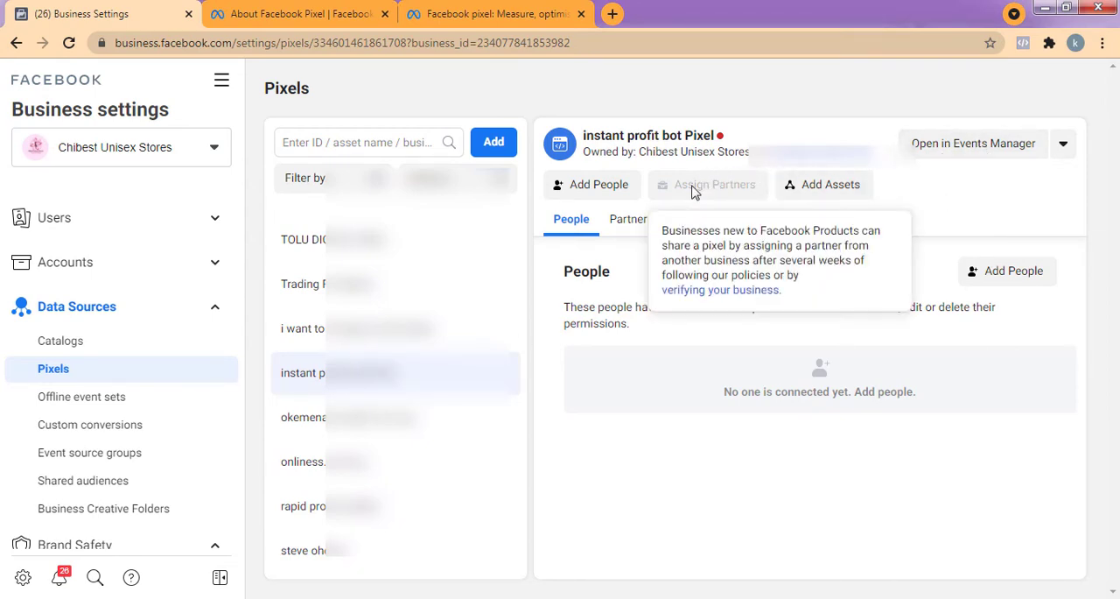
pyautogui.moveTo(719, 135)
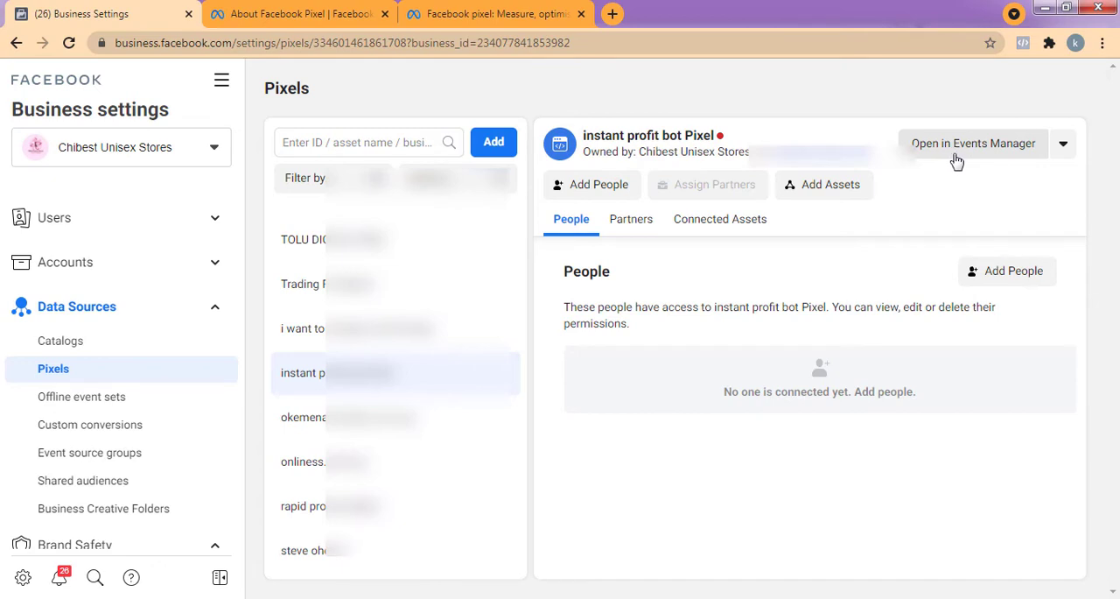
# Open the instant profit bot Pixel in Events Manager.
pyautogui.click(219, 83)
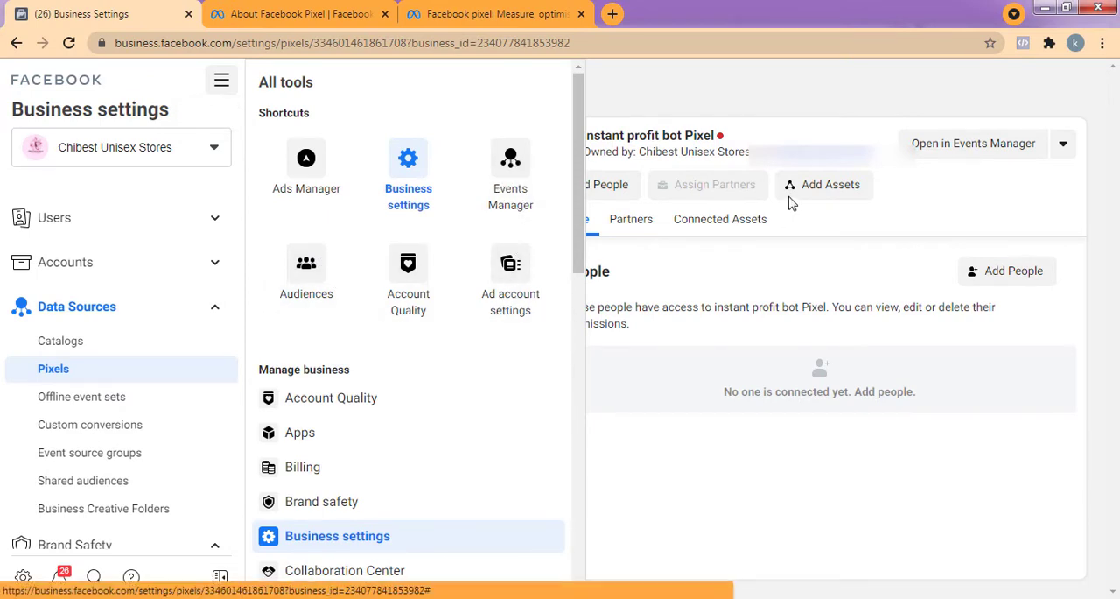
pyautogui.click(972, 160)
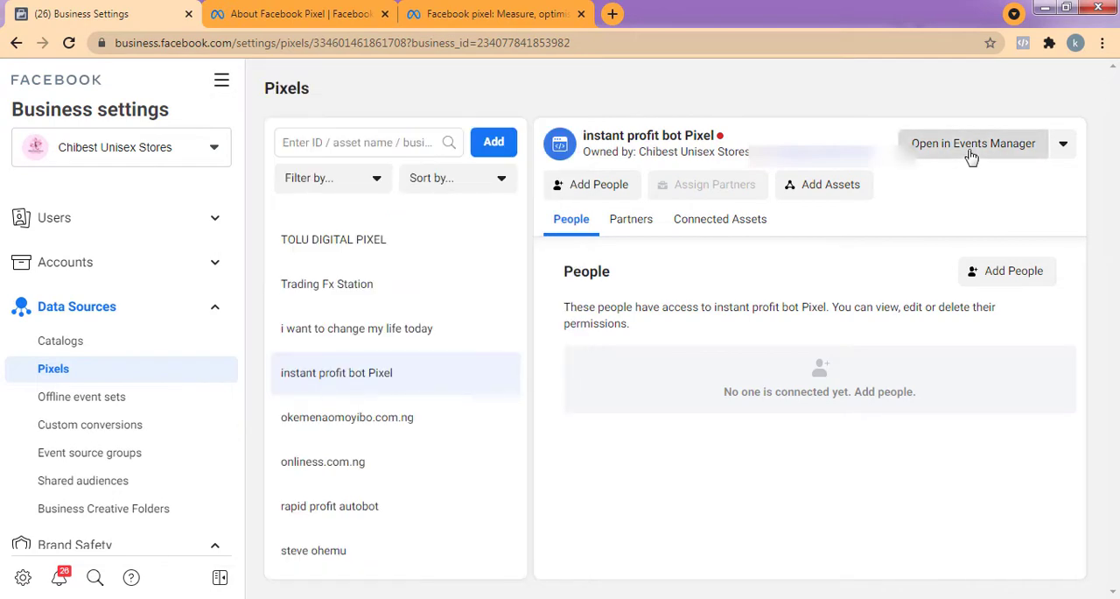
pyautogui.click(971, 154)
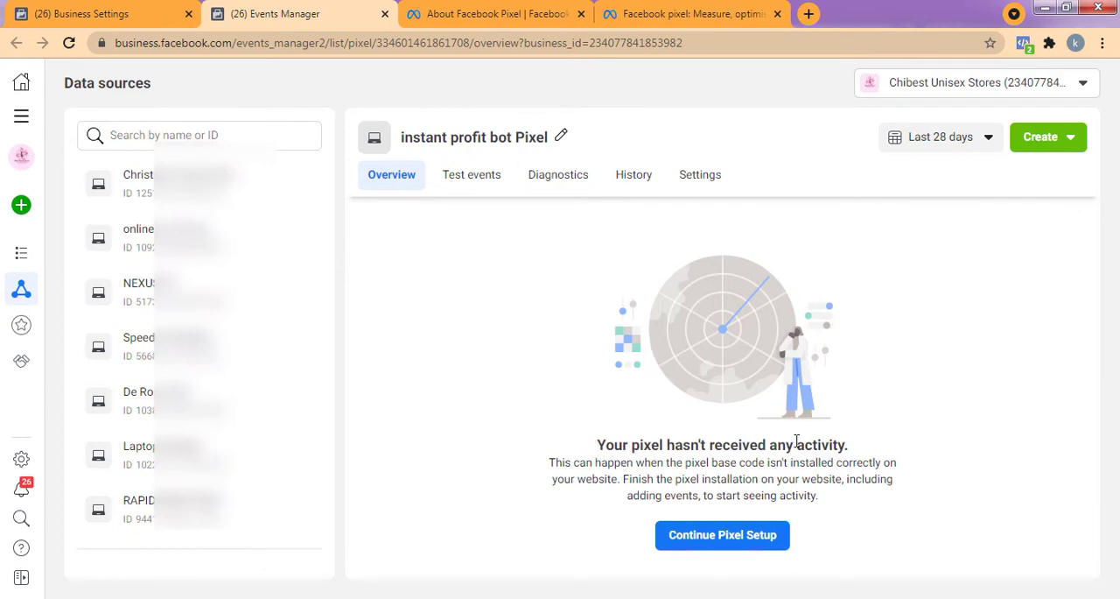
# Continue the pixel's setup and connect it with Meta Pixel as the connection method.
pyautogui.click(717, 539)
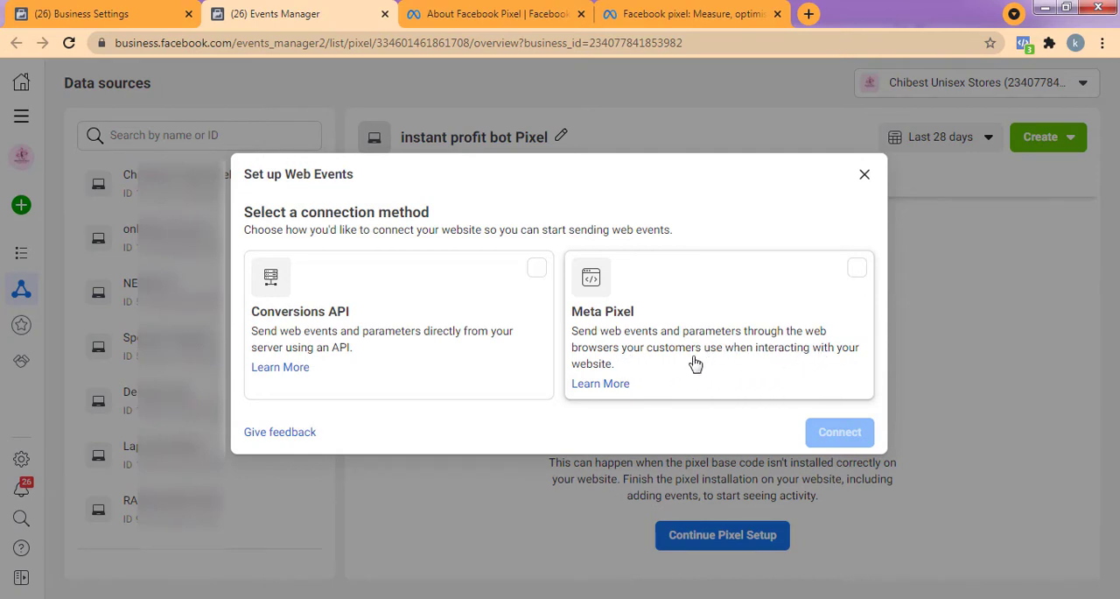
pyautogui.click(667, 318)
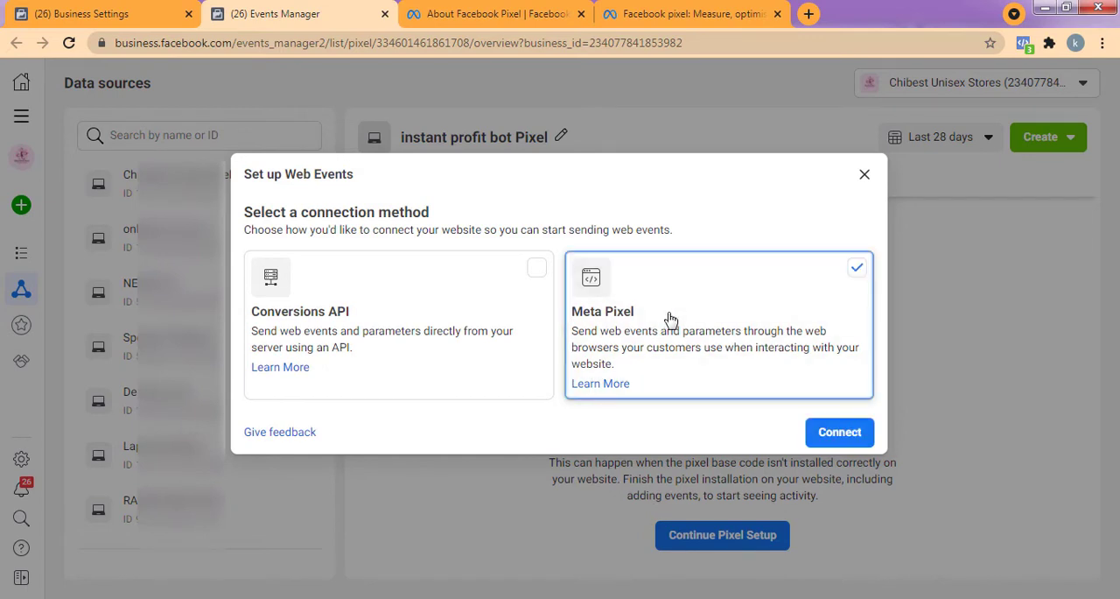
pyautogui.click(840, 432)
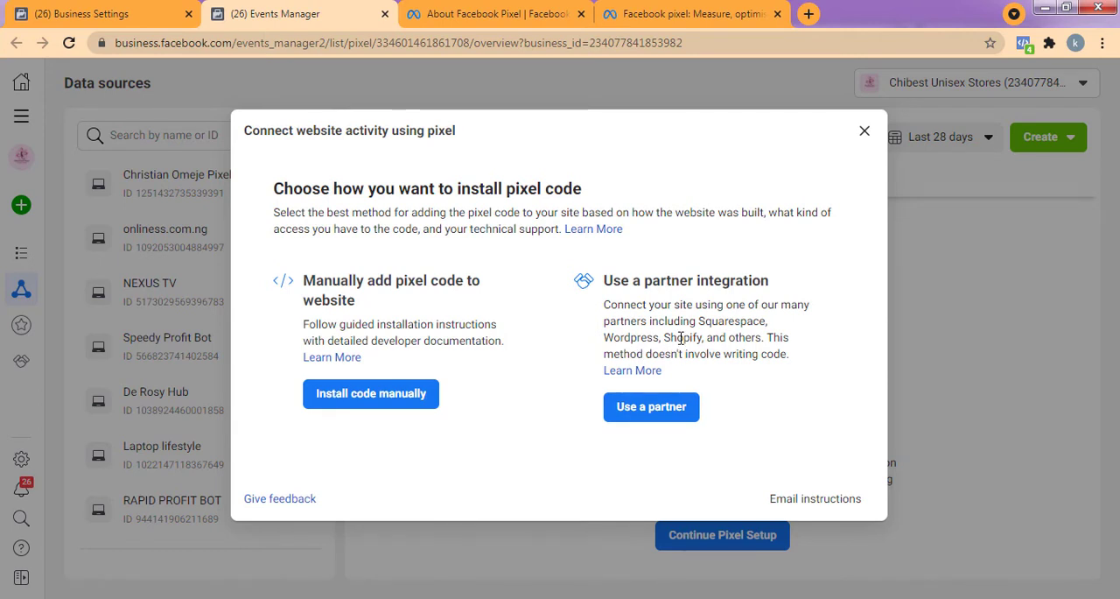
# Look through the available partner integrations for installing the pixel, including WordPress and WooCommerce, and close the list.
pyautogui.click(654, 409)
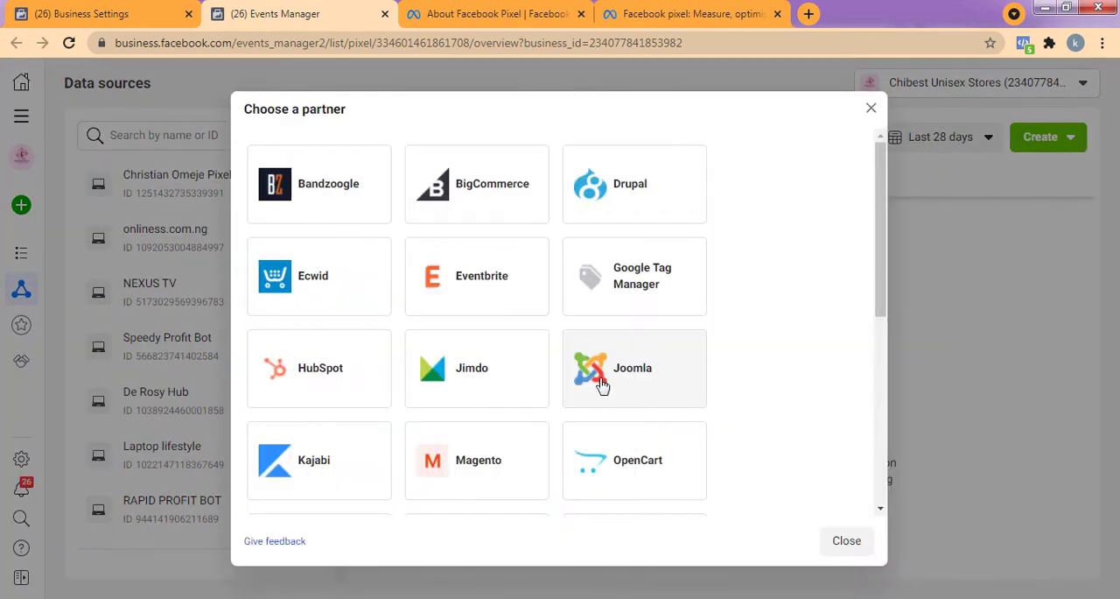
pyautogui.scroll(-1, 336, 234)
pyautogui.scroll(-1, 337, 241)
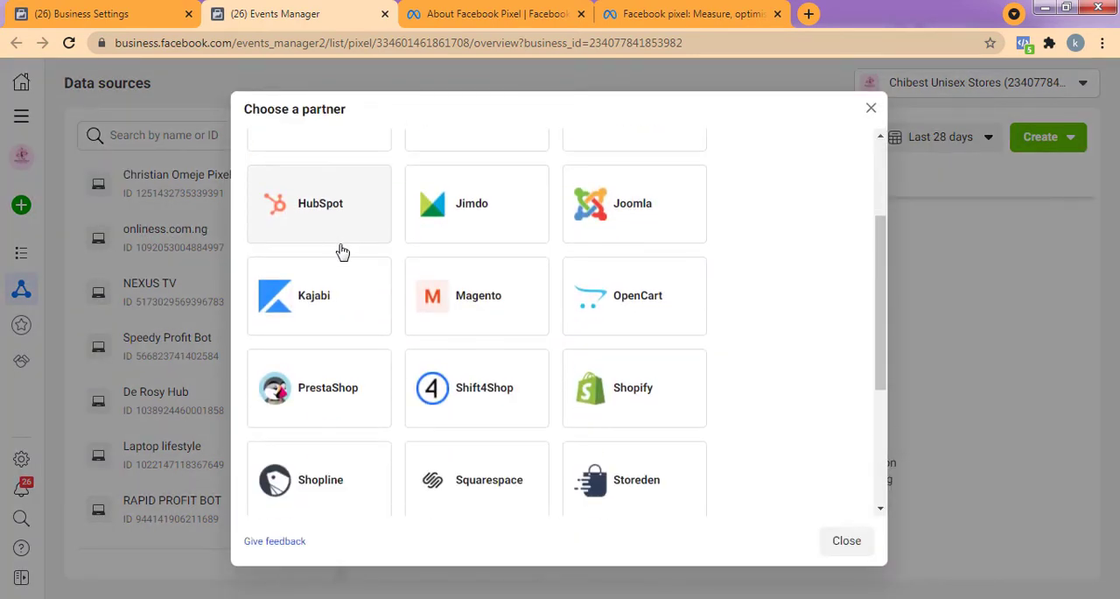
pyautogui.scroll(-1, 525, 295)
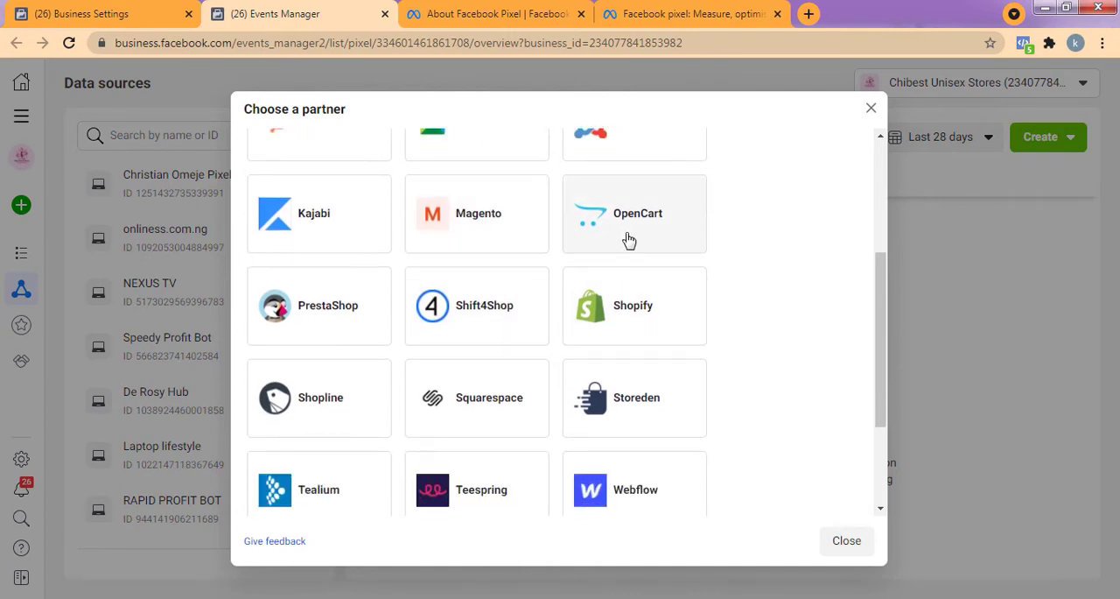
pyautogui.scroll(-1, 658, 318)
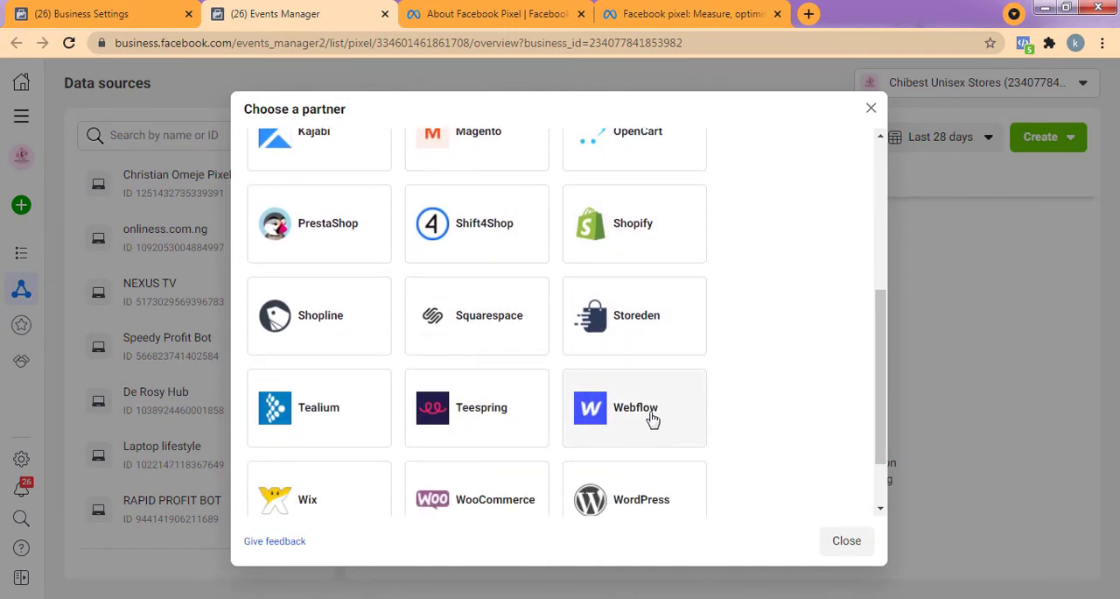
pyautogui.scroll(-1, 696, 425)
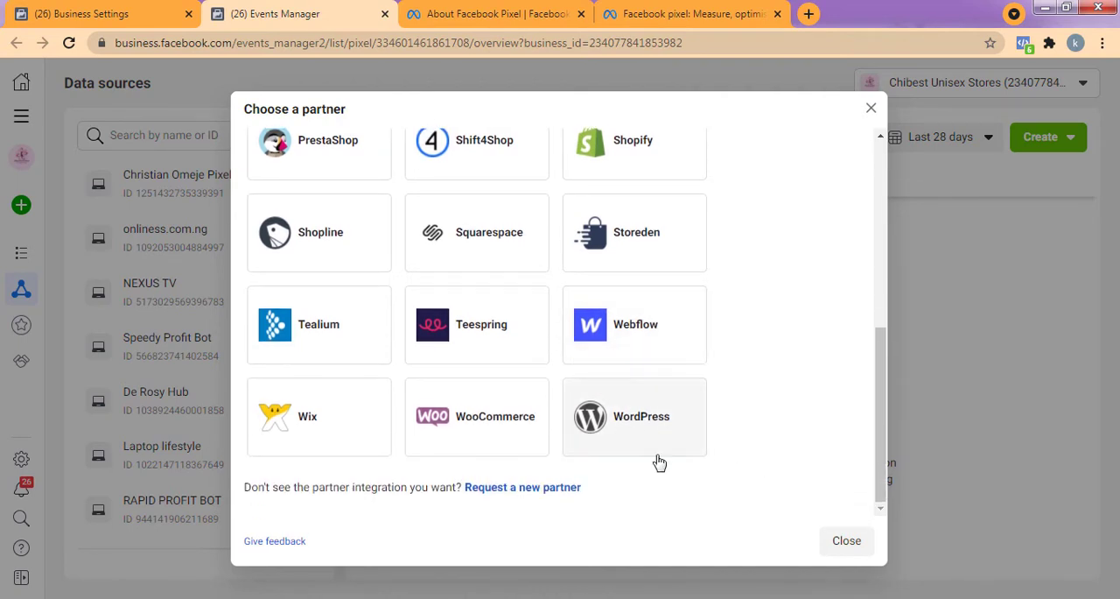
pyautogui.click(838, 542)
# Continue the pixel setup with Meta Pixel again, choose to install the code manually and copy the base code.
pyautogui.click(758, 538)
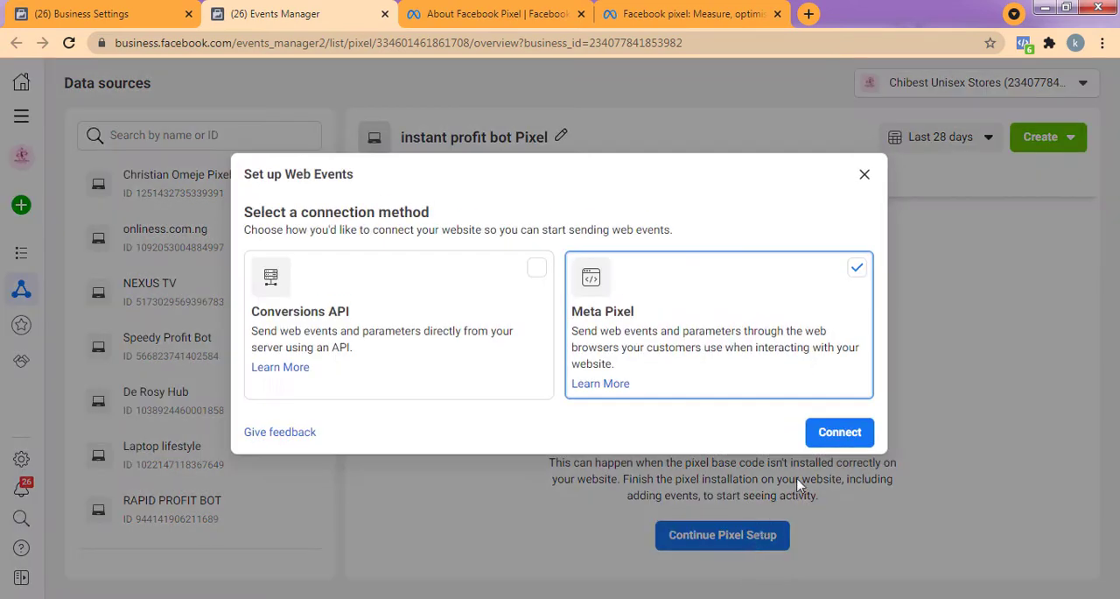
pyautogui.click(839, 433)
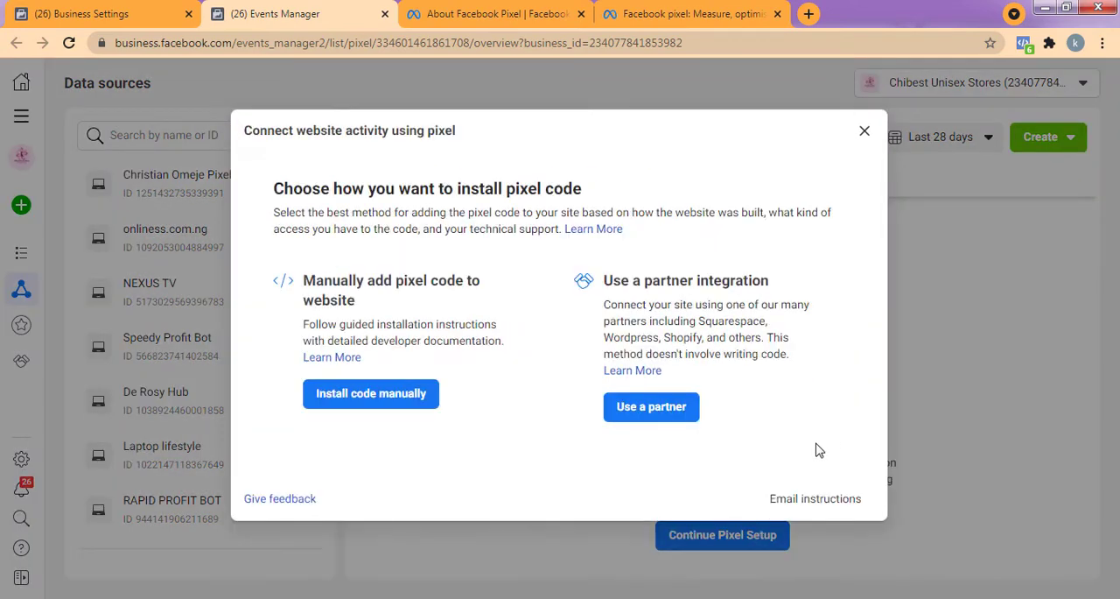
pyautogui.click(386, 396)
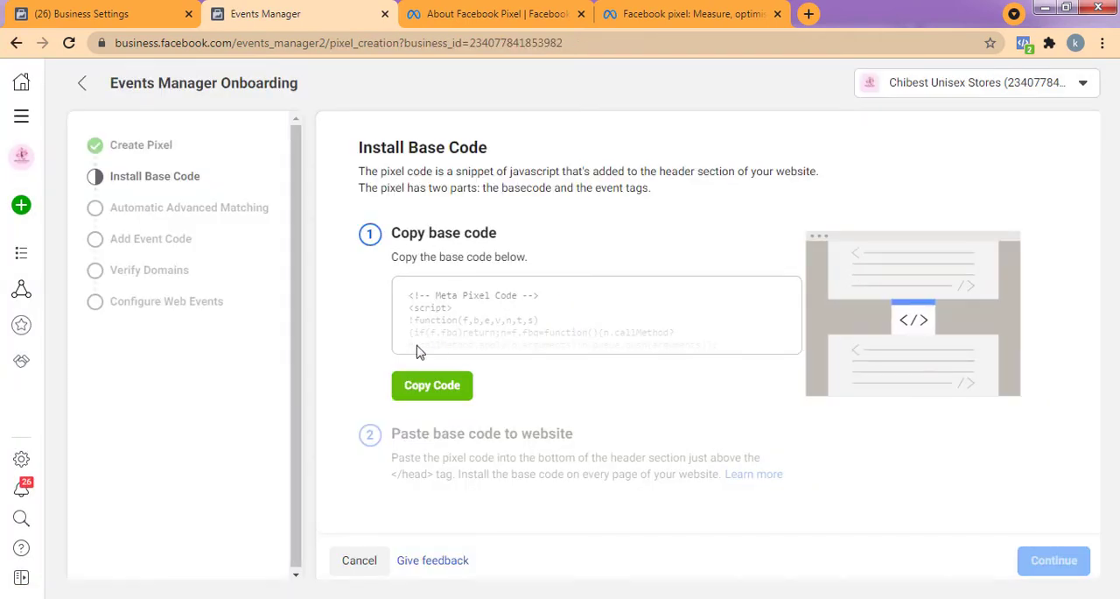
pyautogui.click(449, 390)
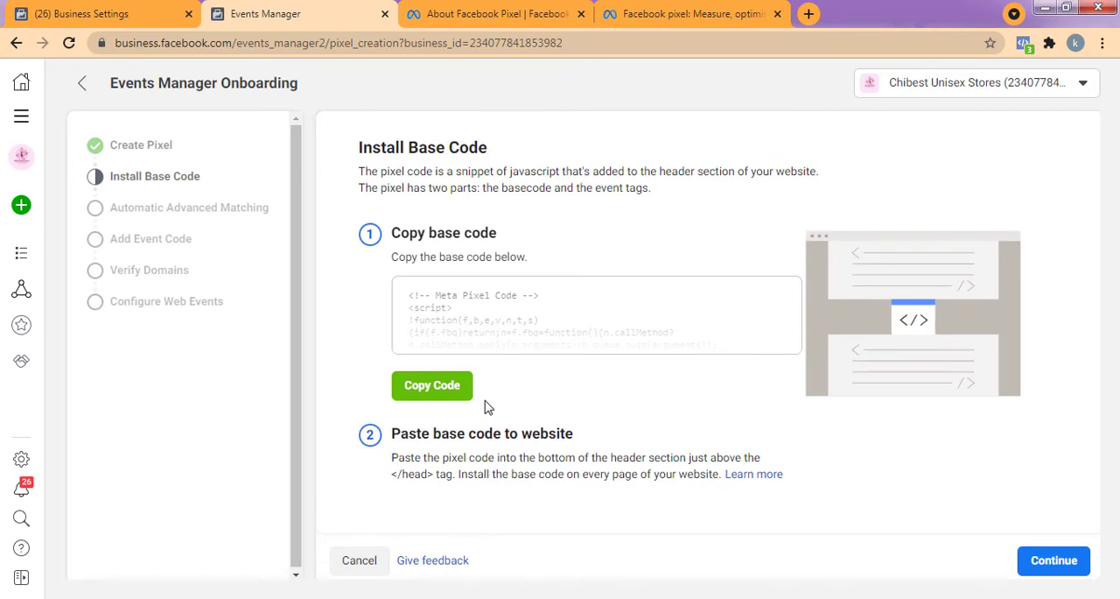
# Return to the data sources and copy the ID of the instant profit bot Pixel.
pyautogui.click(80, 88)
pyautogui.scroll(-6, 201, 223)
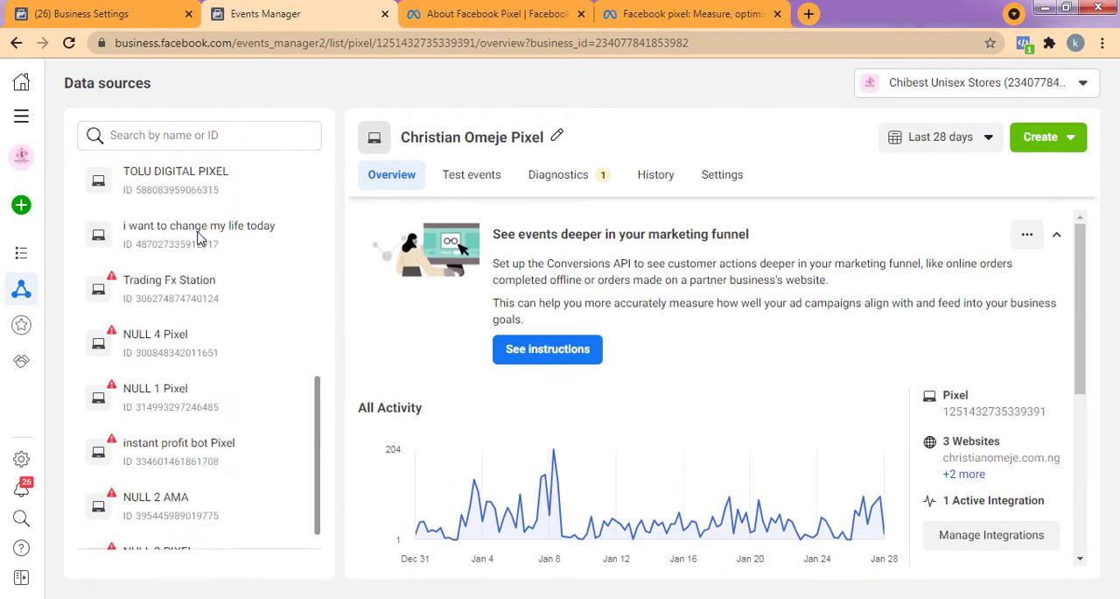
pyautogui.scroll(-2, 199, 236)
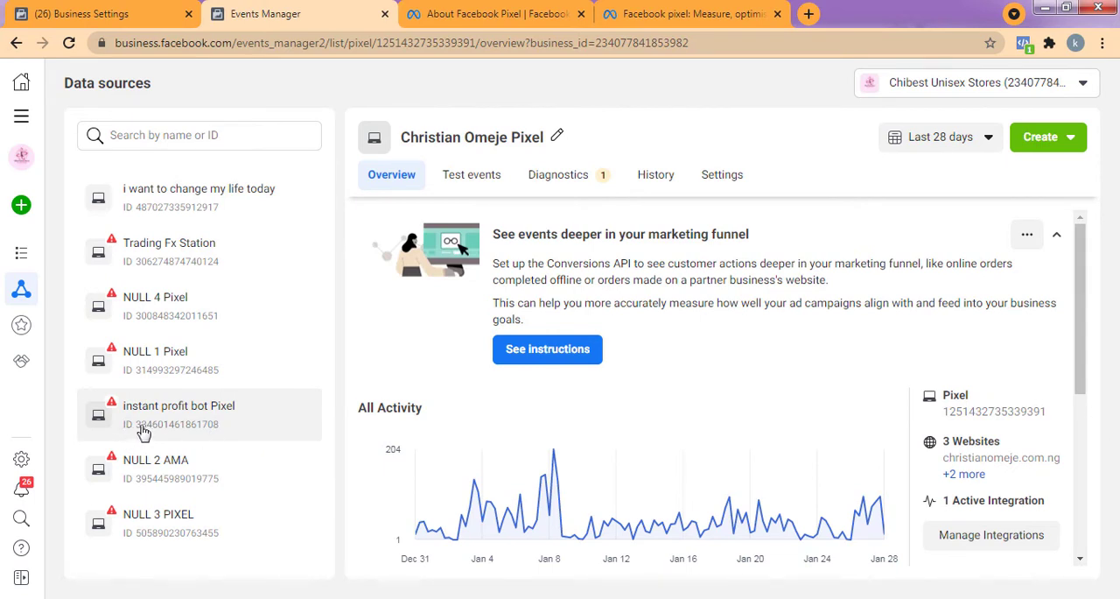
pyautogui.moveTo(224, 428); pyautogui.dragTo(122, 440)
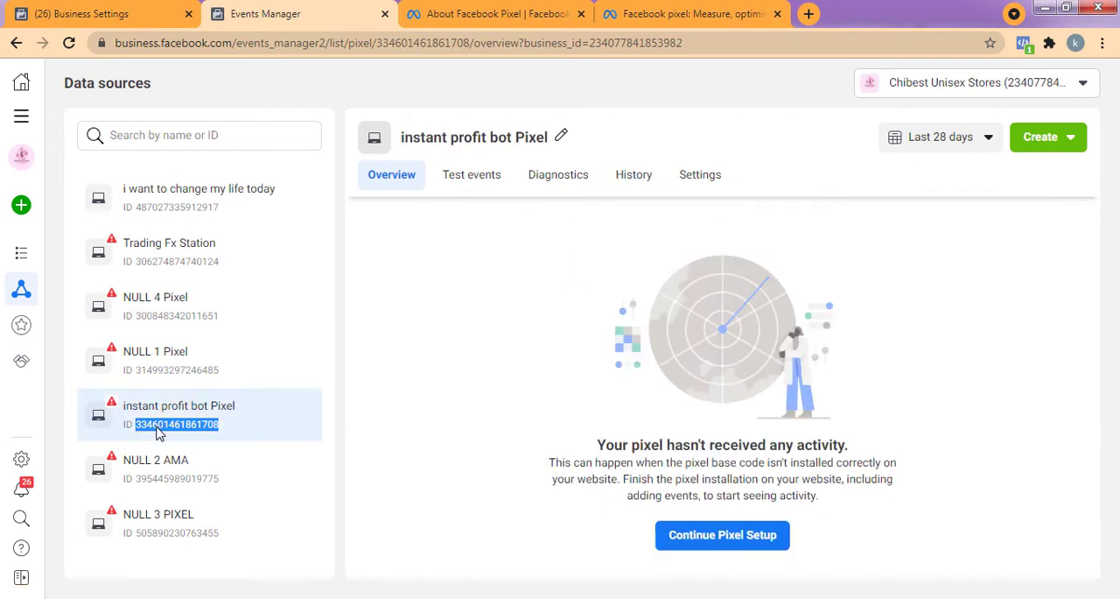
pyautogui.rightClick(158, 435)
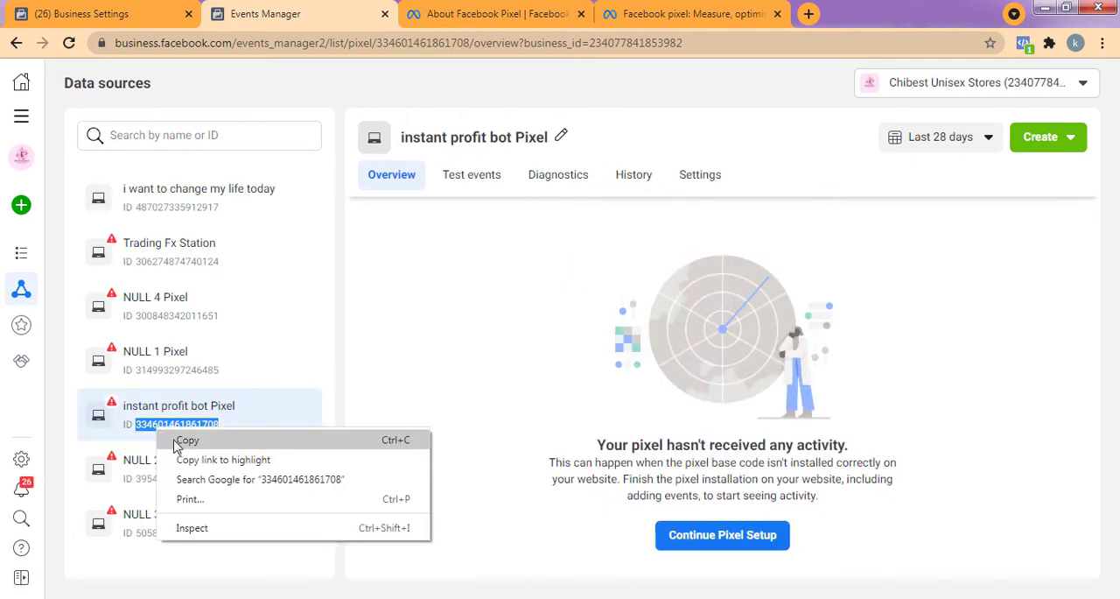
pyautogui.click(173, 440)
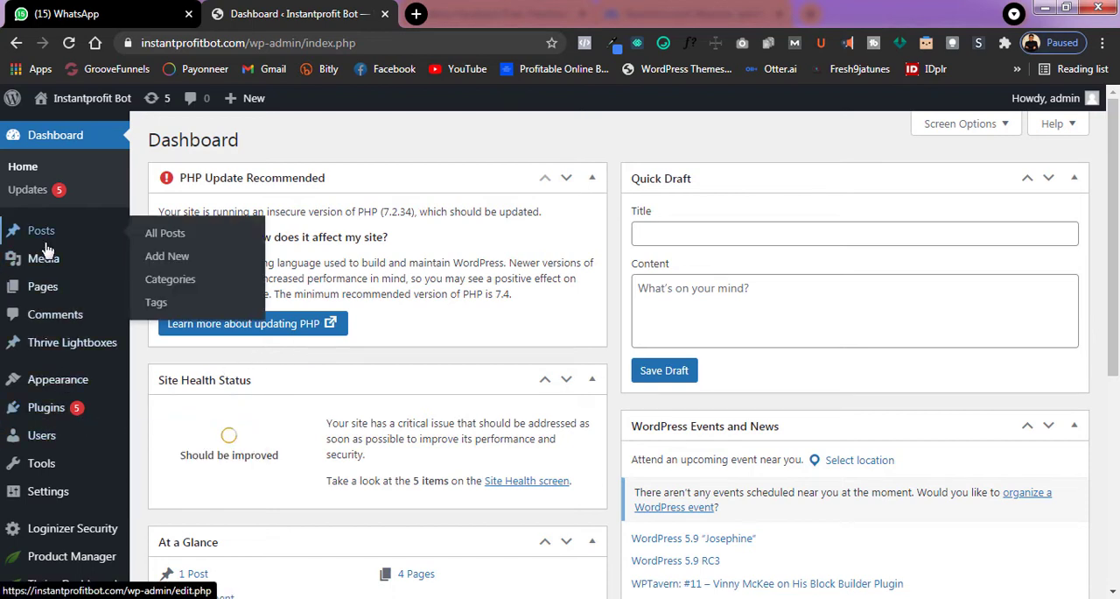
# Switch to the Instantprofit Bot WordPress dashboard, view the installed plugins and start adding a new one.
pyautogui.moveTo(58, 288)
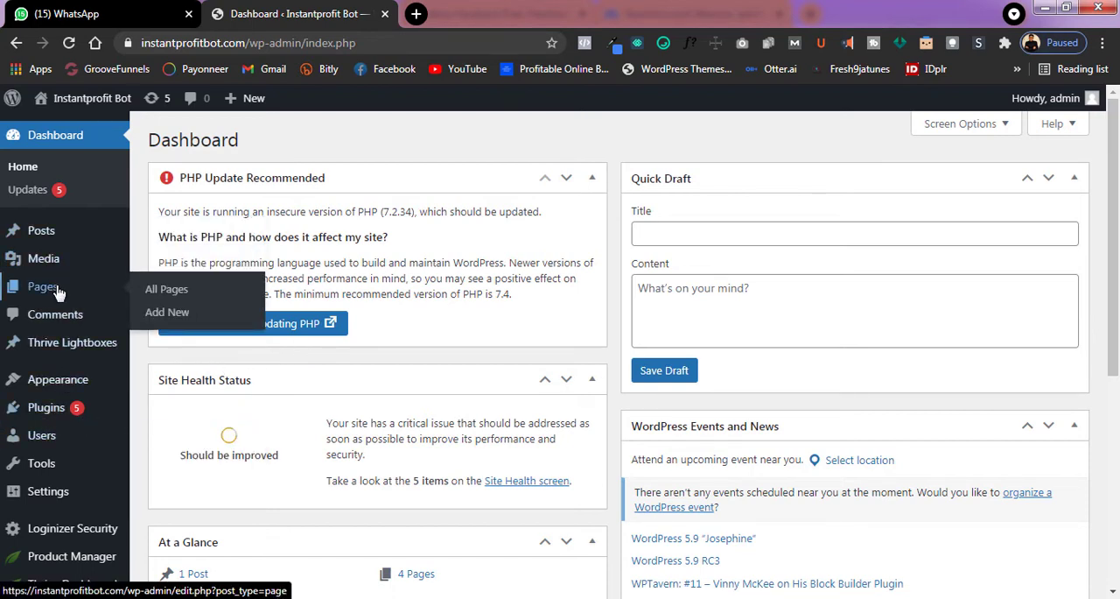
pyautogui.moveTo(53, 413)
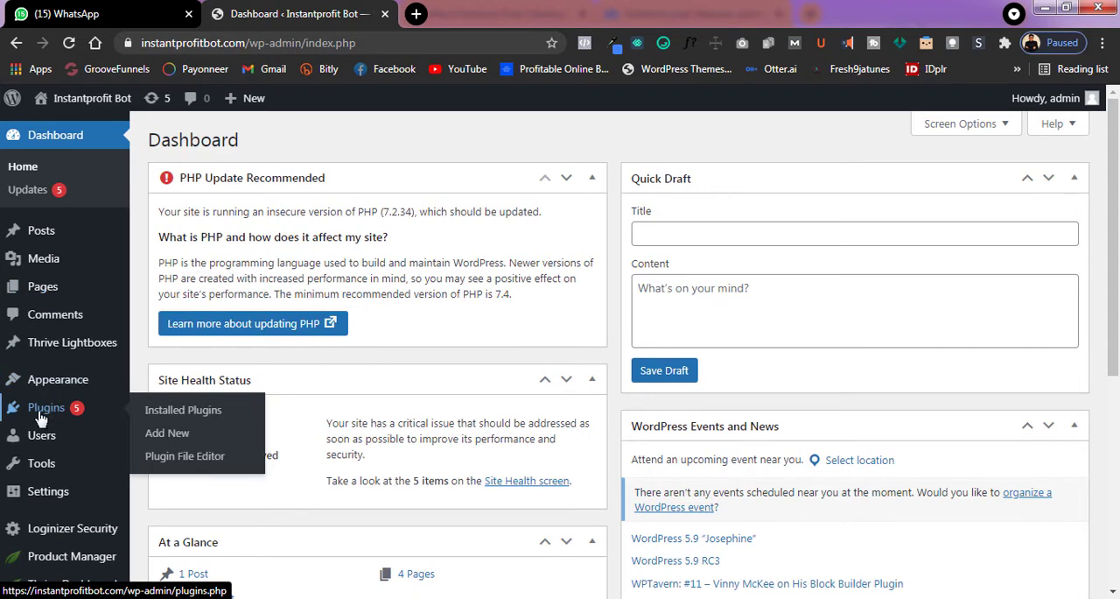
pyautogui.click(164, 415)
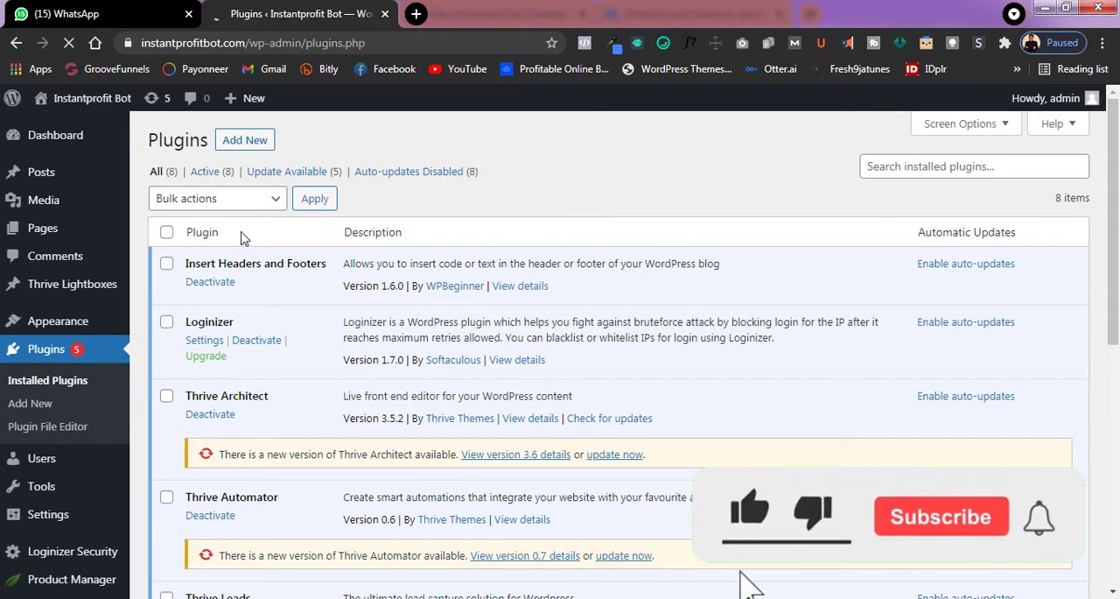
pyautogui.click(244, 147)
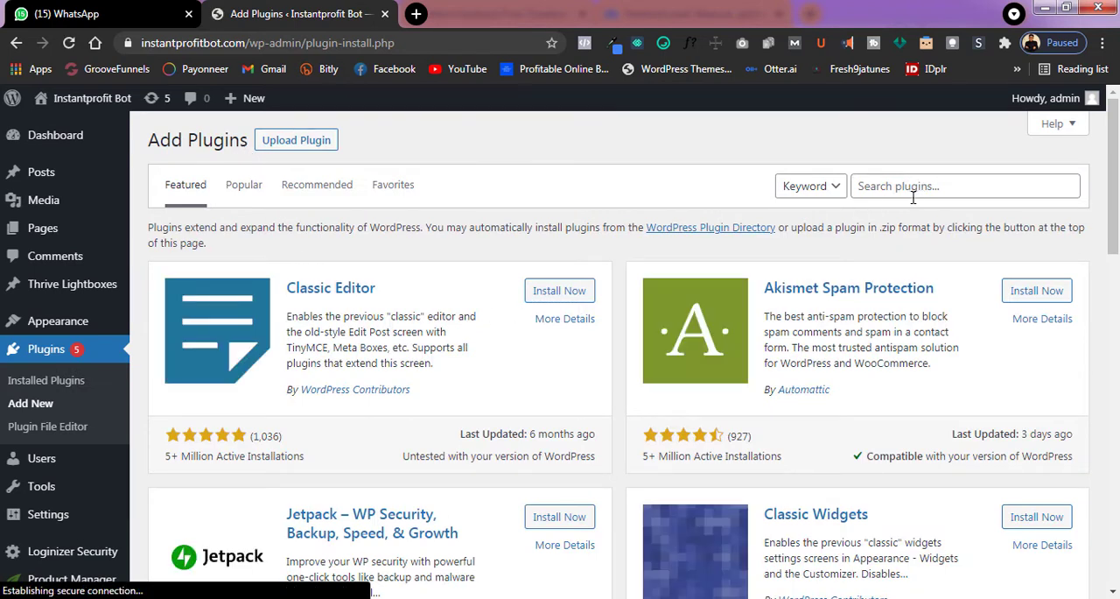
# Search the plugin directory for "pixel" and look through the pixel plugins offered.
pyautogui.click(912, 189)
pyautogui.write('p')
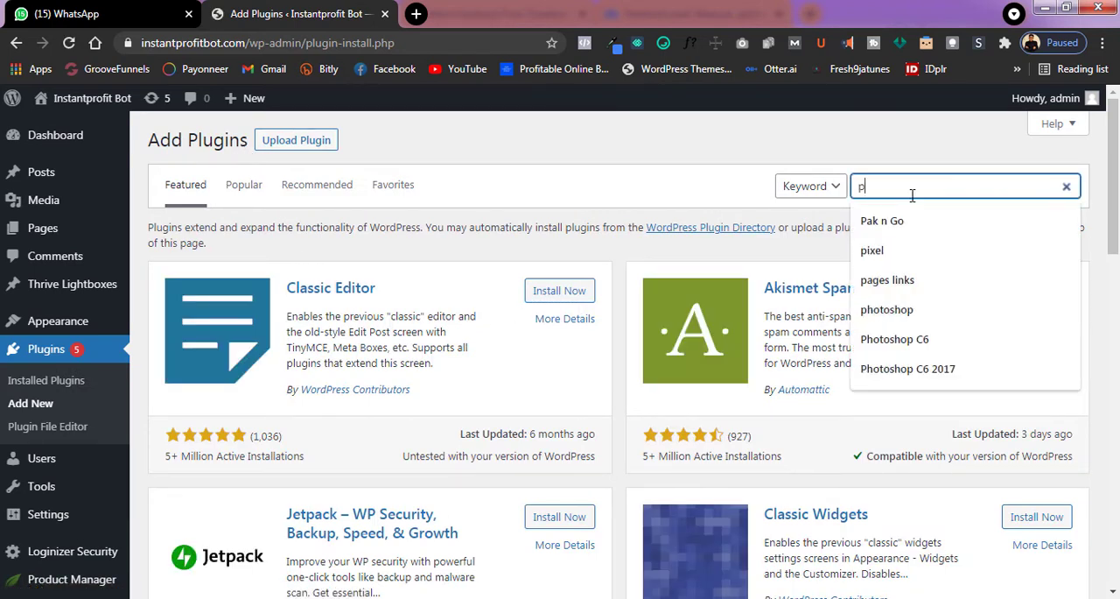
pyautogui.write('ix')
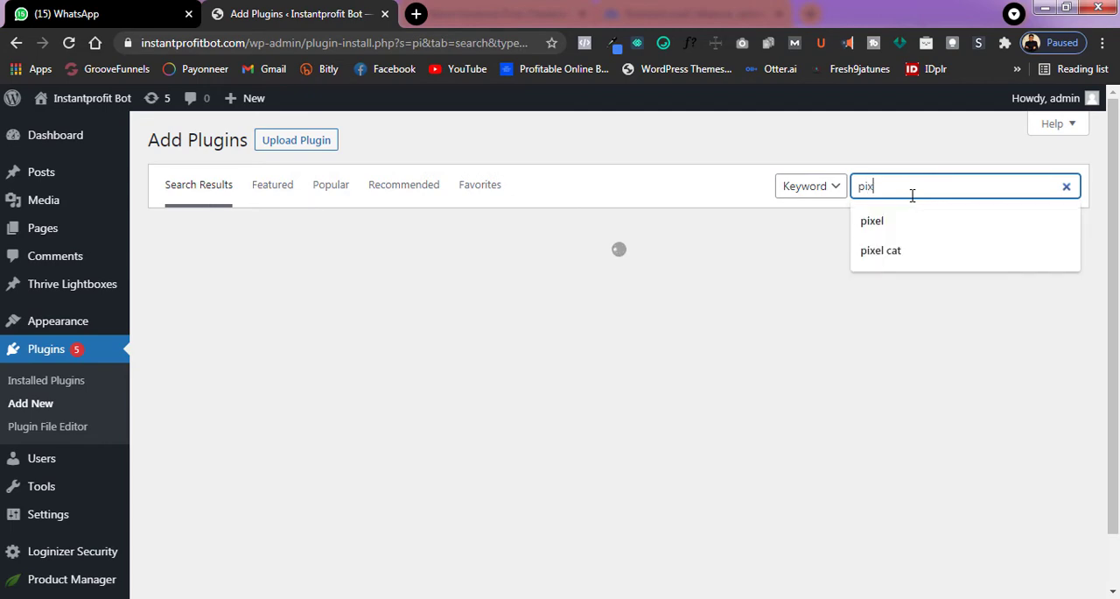
pyautogui.scroll(-2, 733, 259)
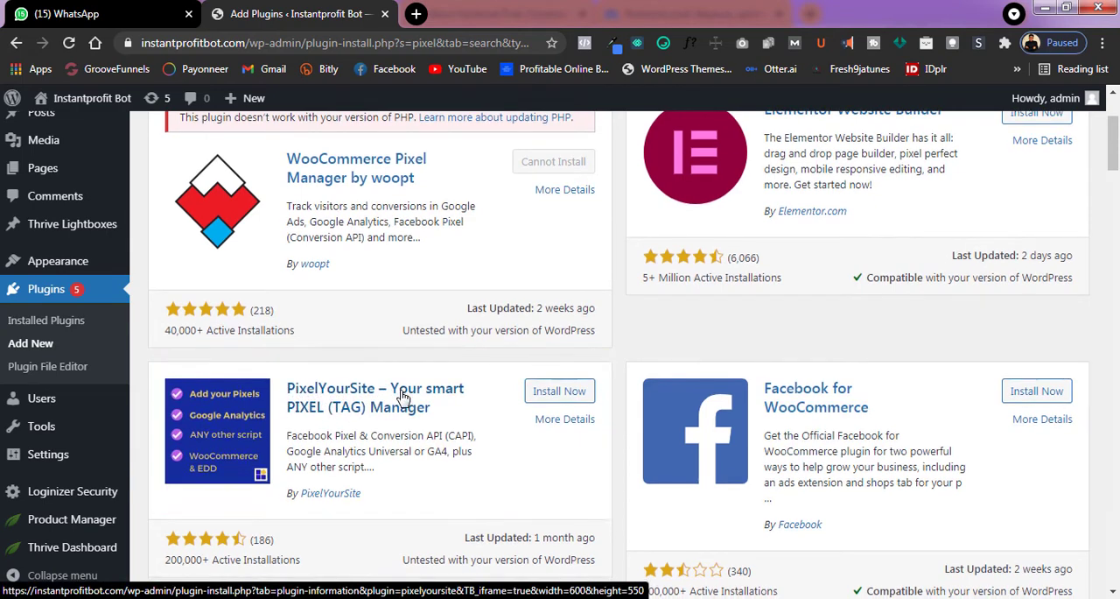
pyautogui.scroll(-4, 396, 398)
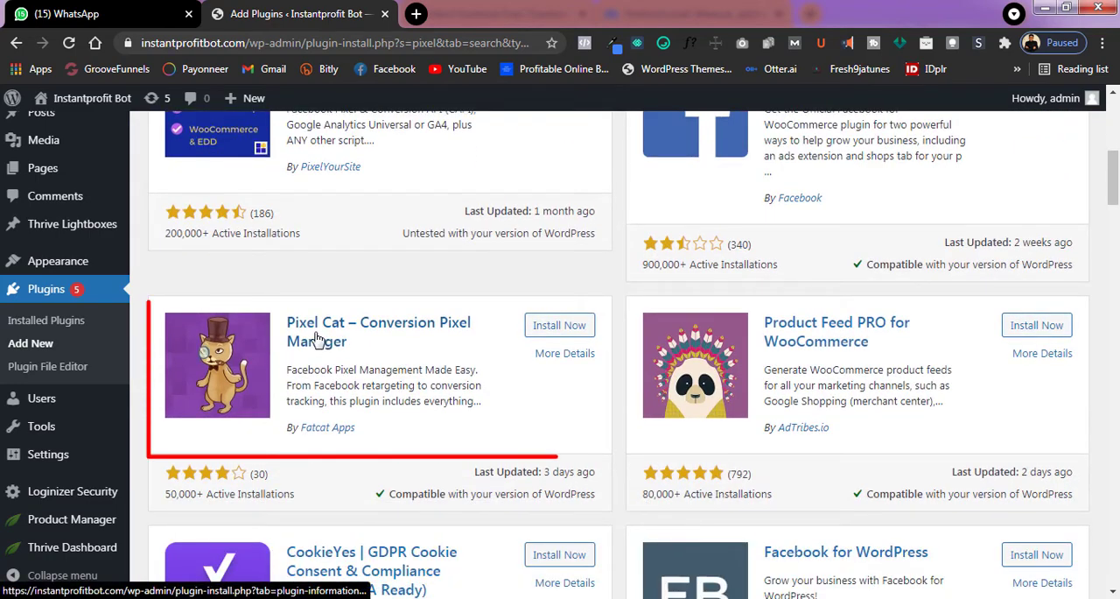
pyautogui.scroll(6, 646, 350)
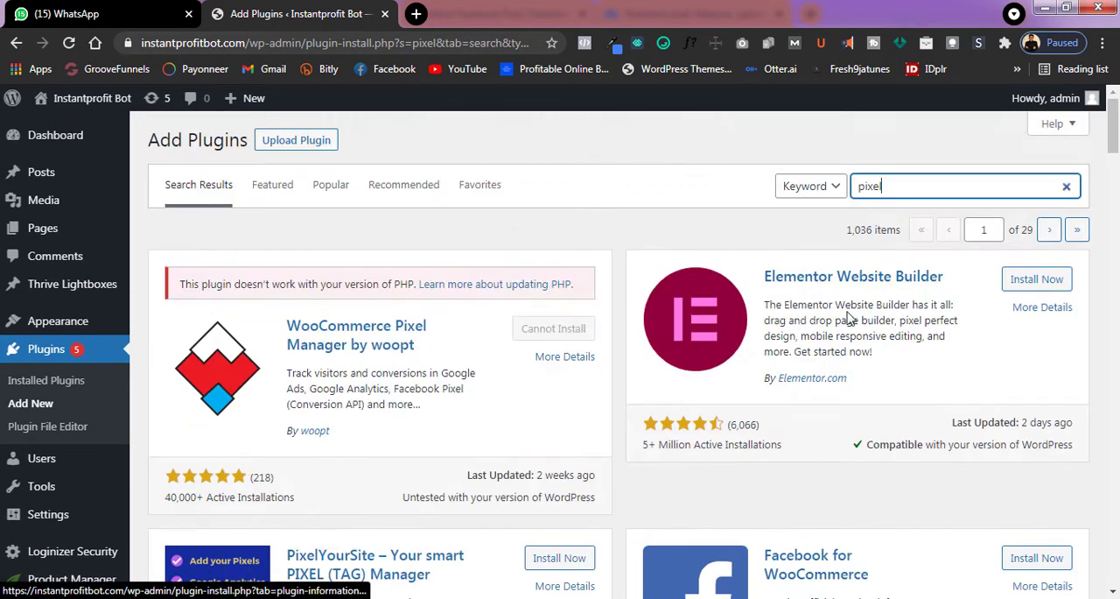
# Try a plugin search for "pixel caffeine".
pyautogui.click(923, 192)
pyautogui.write('cat')
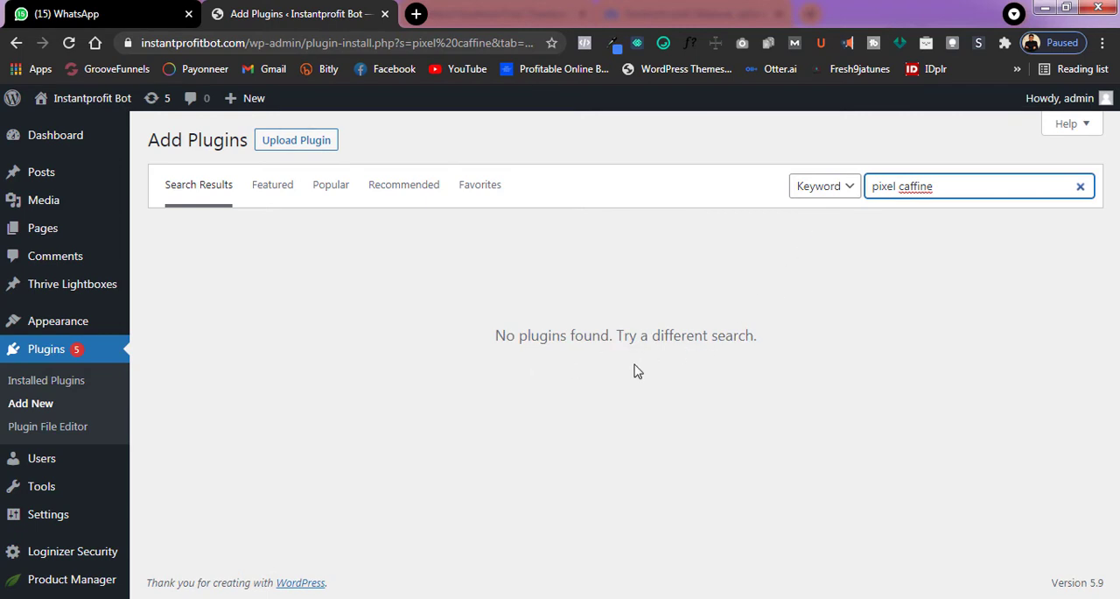
pyautogui.rightClick(920, 187)
pyautogui.click(935, 219)
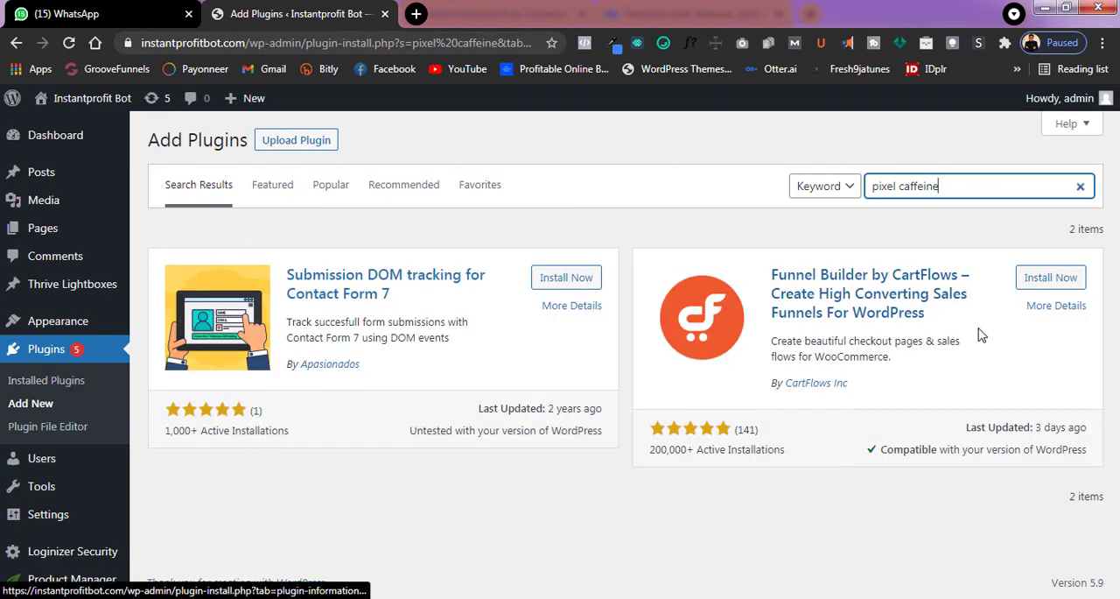
# Shorten the plugin search to "pixel" and find the PixelYourSite plugin in the list.
pyautogui.moveTo(900, 185); pyautogui.dragTo(948, 179)
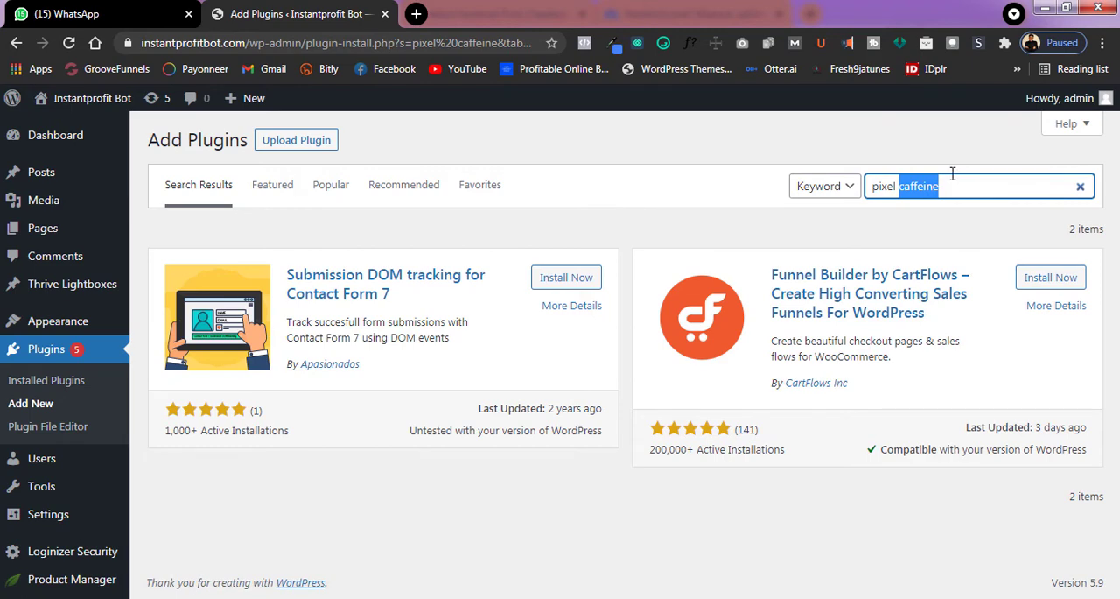
pyautogui.press('BackSpace')
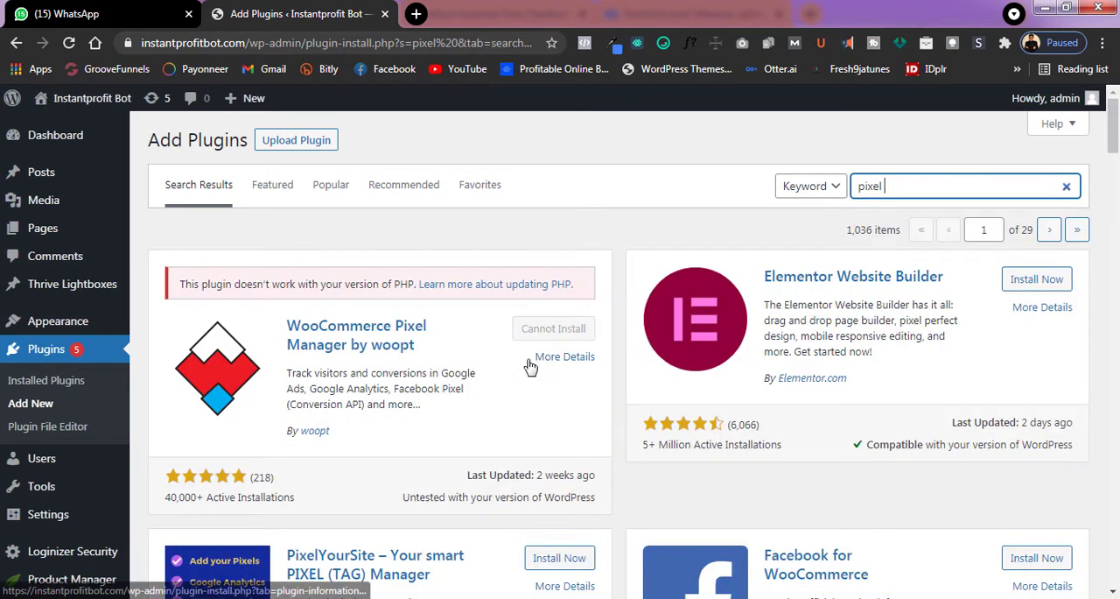
pyautogui.scroll(-1, 456, 385)
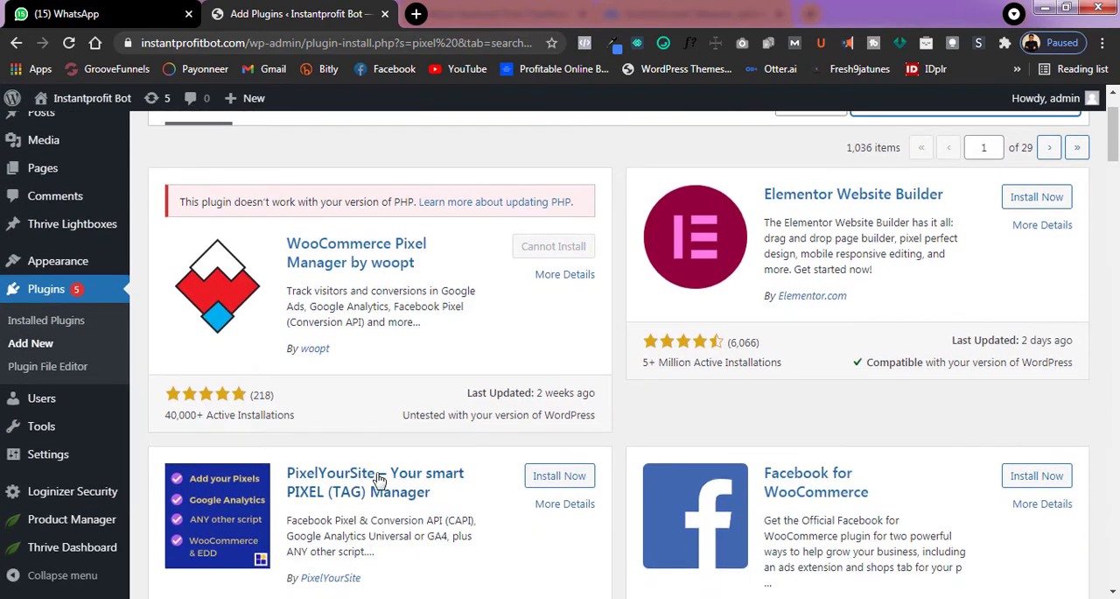
pyautogui.scroll(-1, 568, 471)
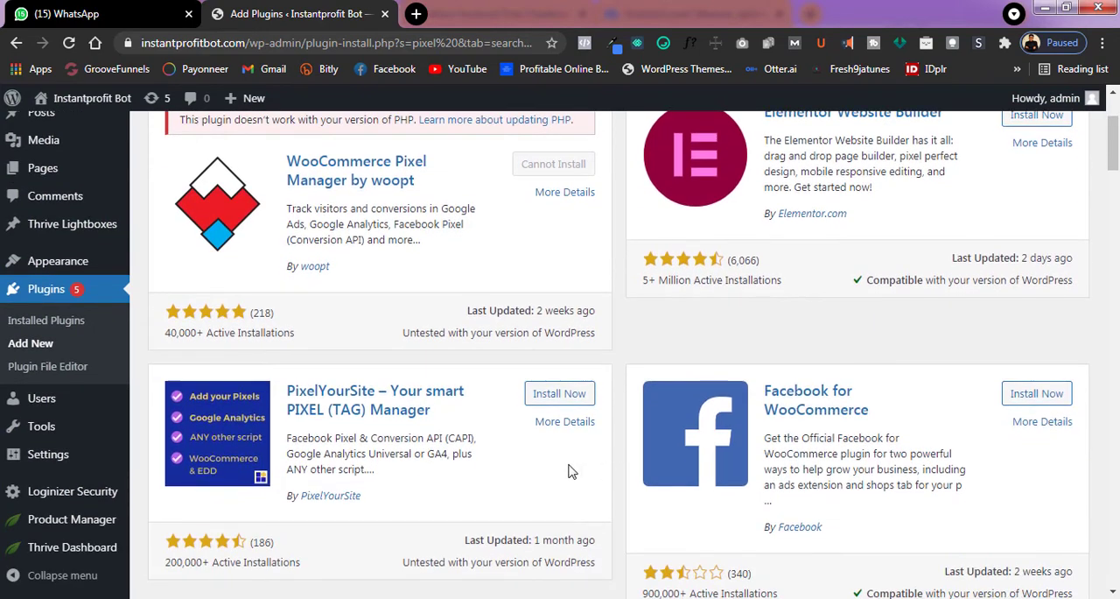
# Install and activate the PixelYourSite plugin on the Instantprofit Bot site.
pyautogui.click(549, 405)
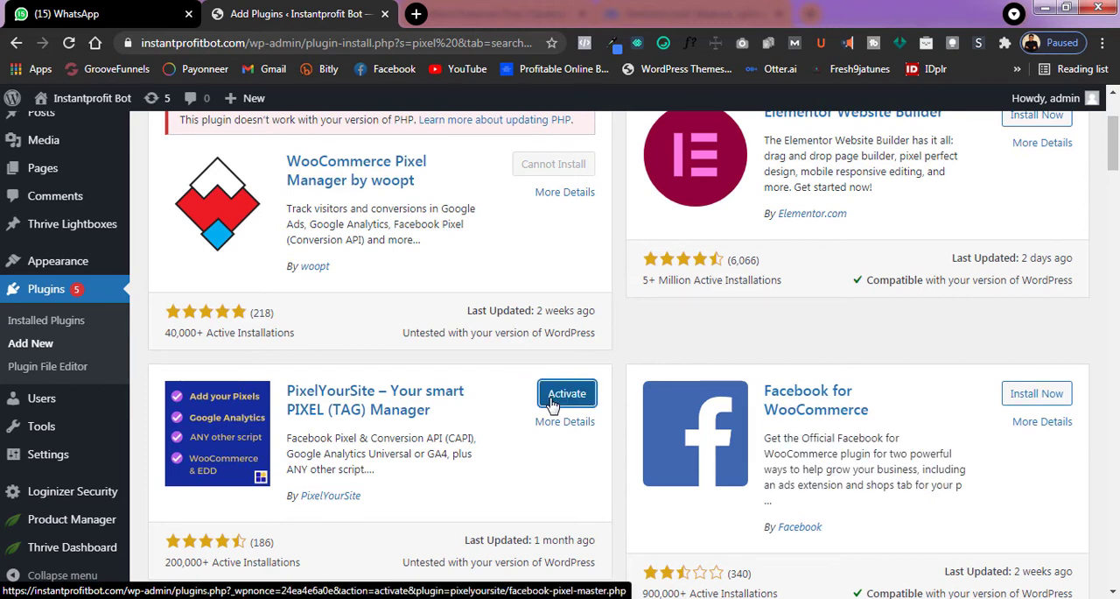
pyautogui.click(552, 404)
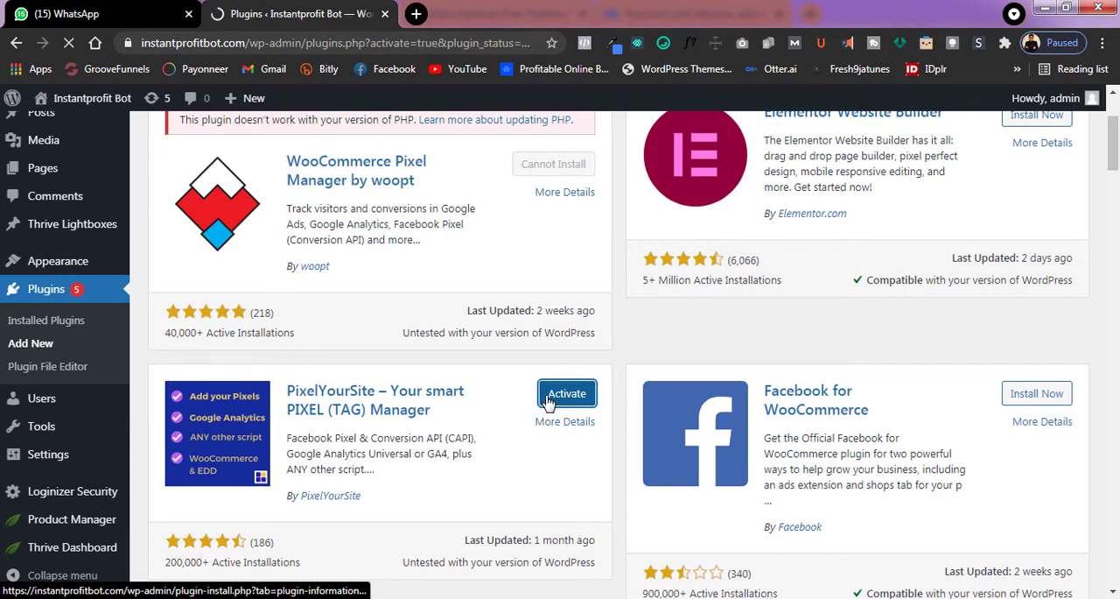
pyautogui.scroll(-3, 402, 368)
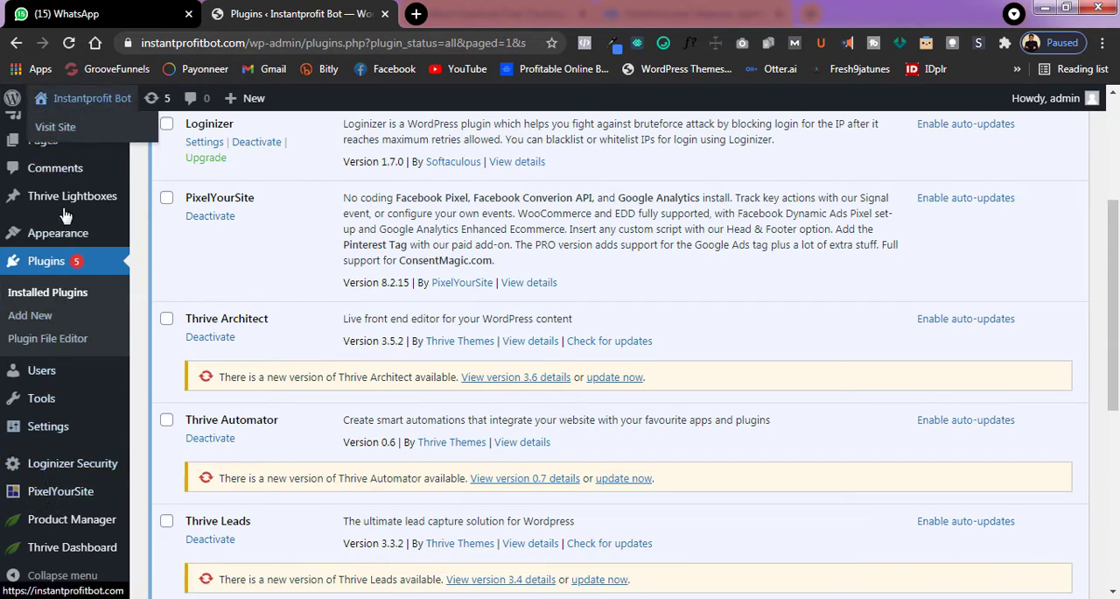
# Open the PixelYourSite dashboard and look over its Pixel IDs section.
pyautogui.moveTo(77, 505)
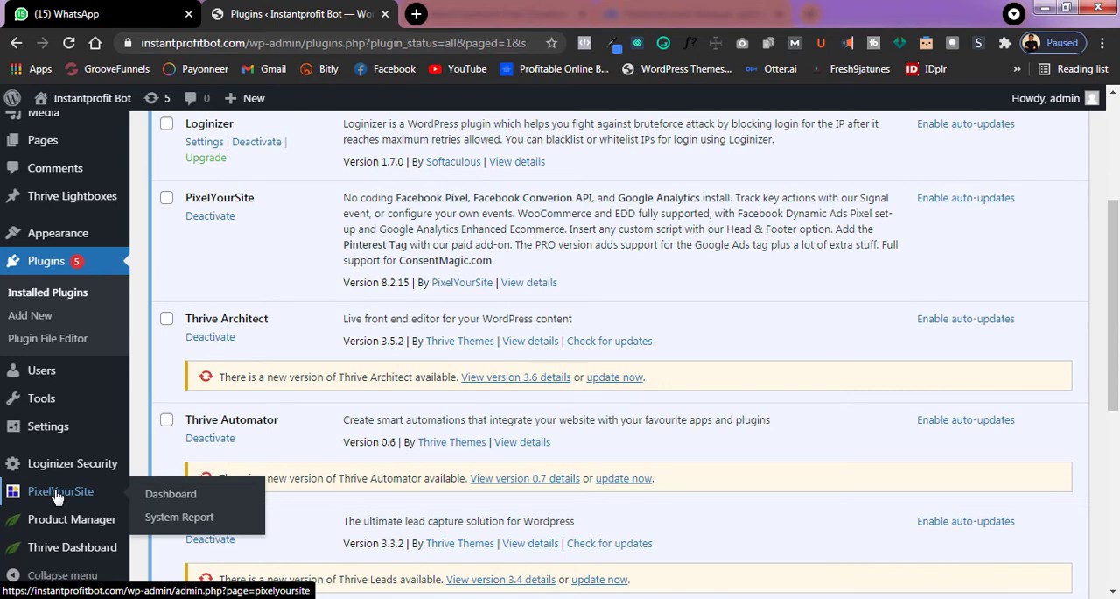
pyautogui.click(164, 496)
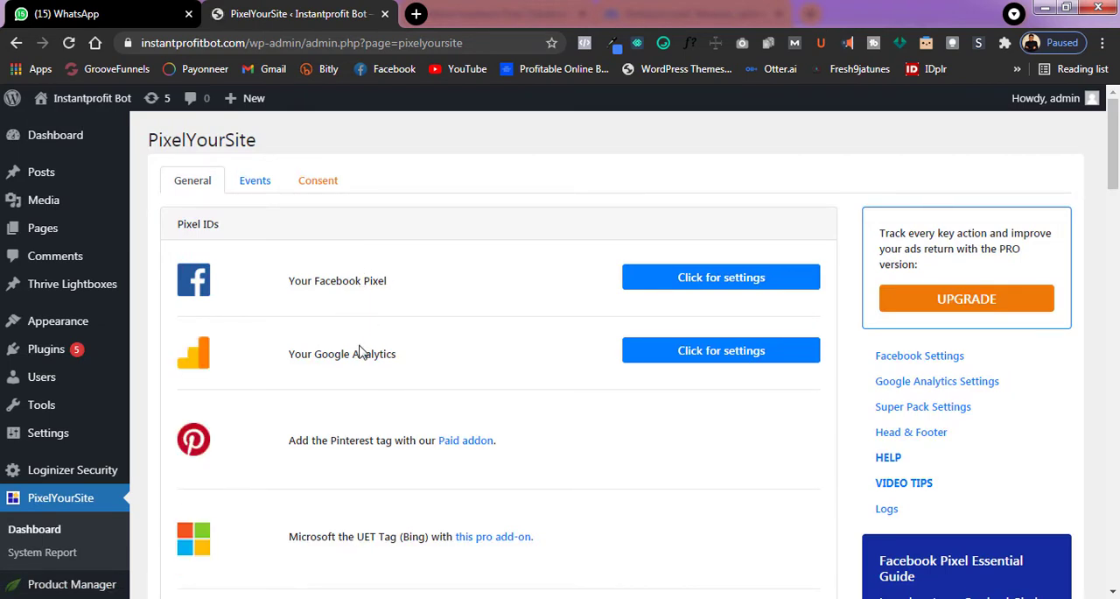
pyautogui.scroll(-1, 362, 393)
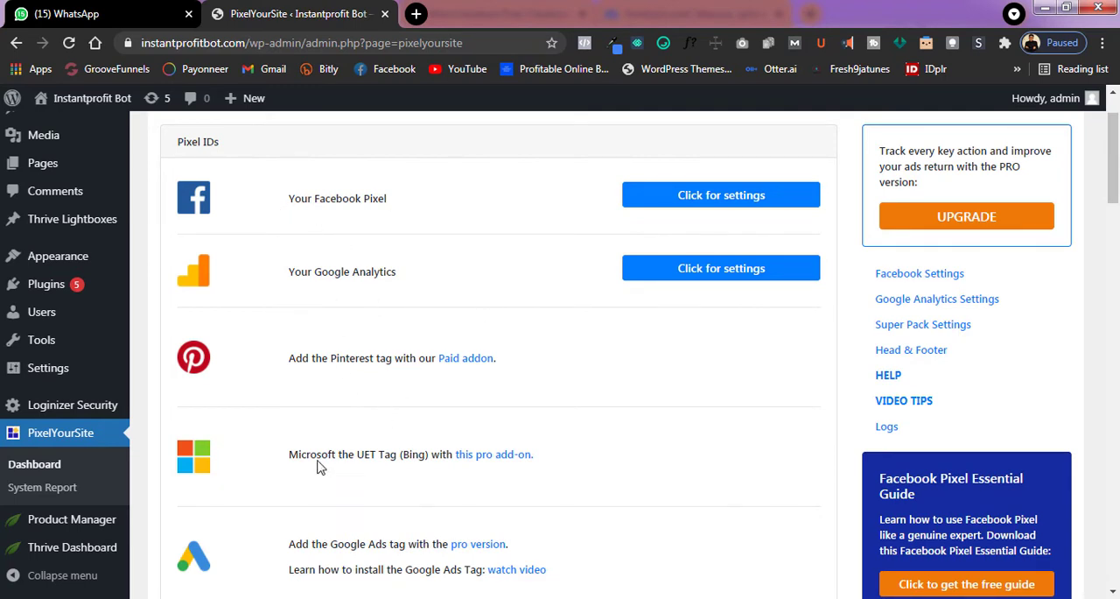
pyautogui.scroll(2, 385, 435)
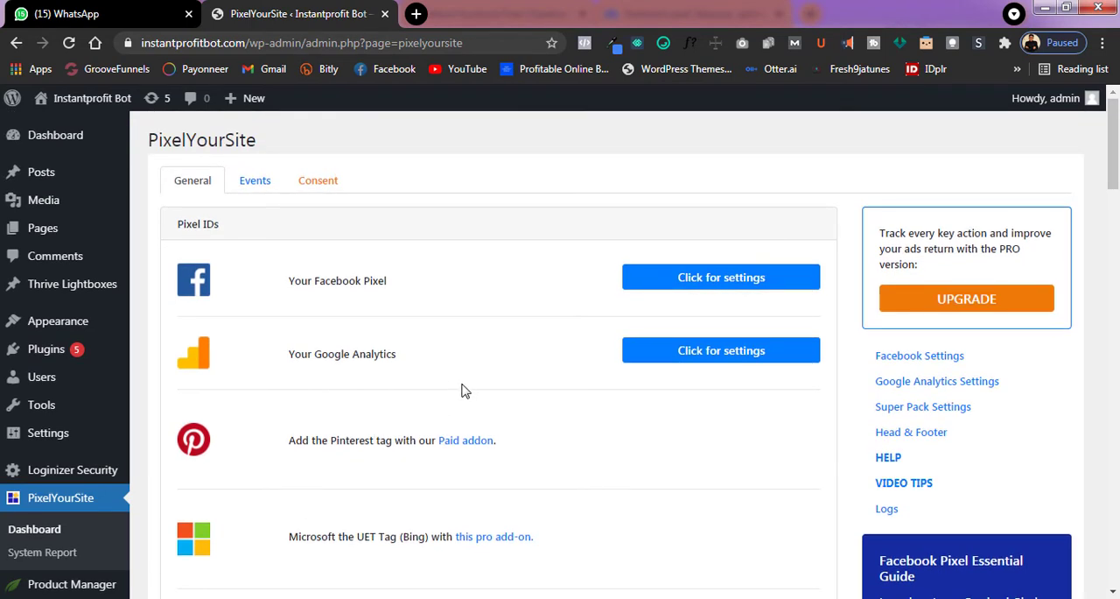
# Expand the Facebook Pixel settings in PixelYourSite and enable Advanced Matching and the Conversion API.
pyautogui.click(700, 287)
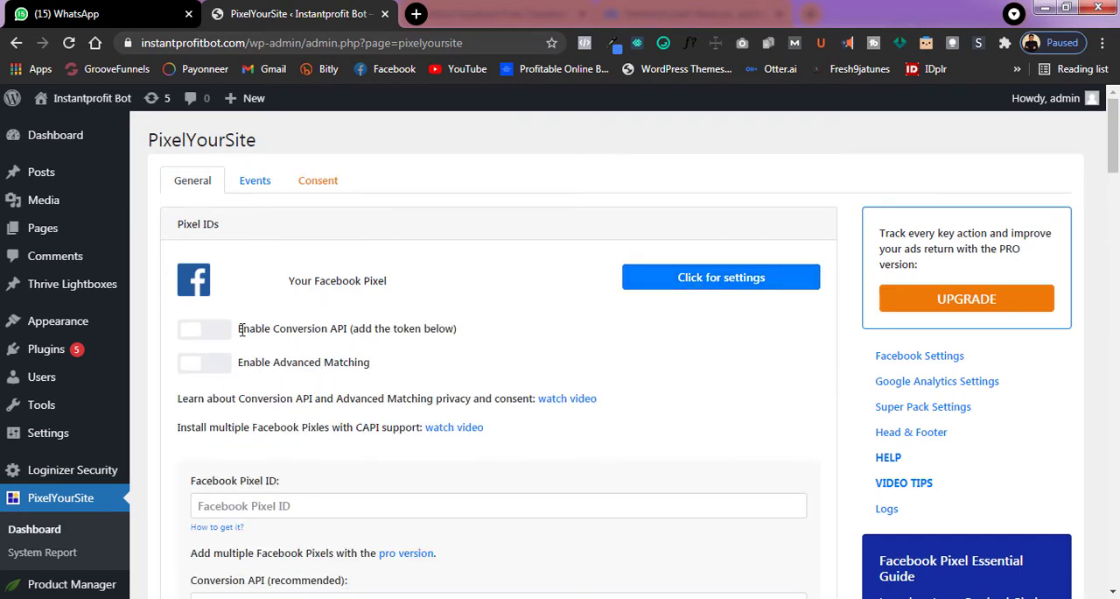
pyautogui.scroll(-1, 243, 332)
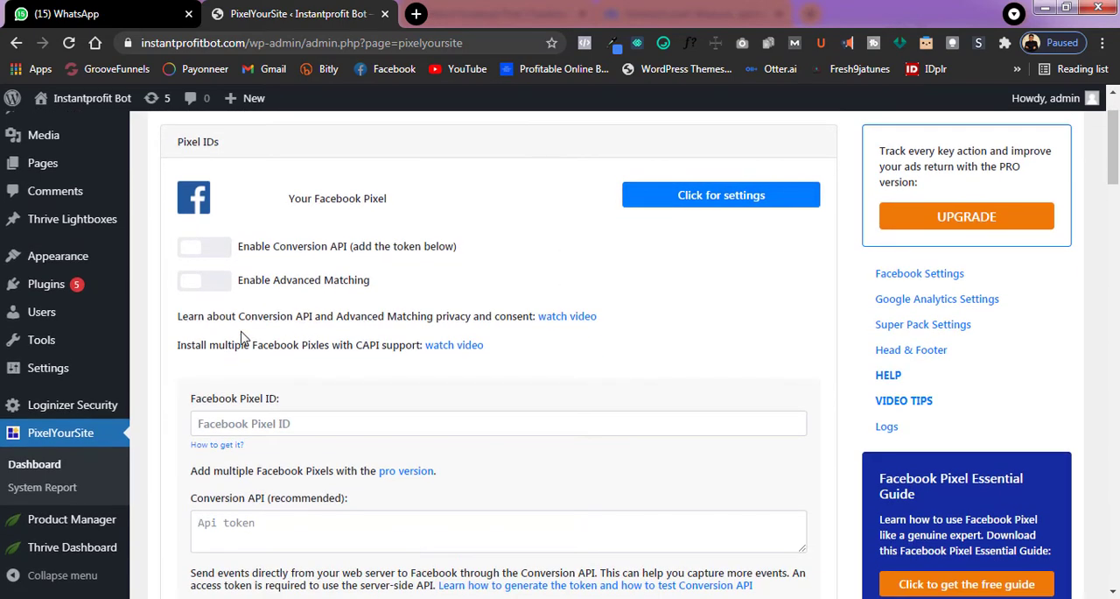
pyautogui.click(196, 286)
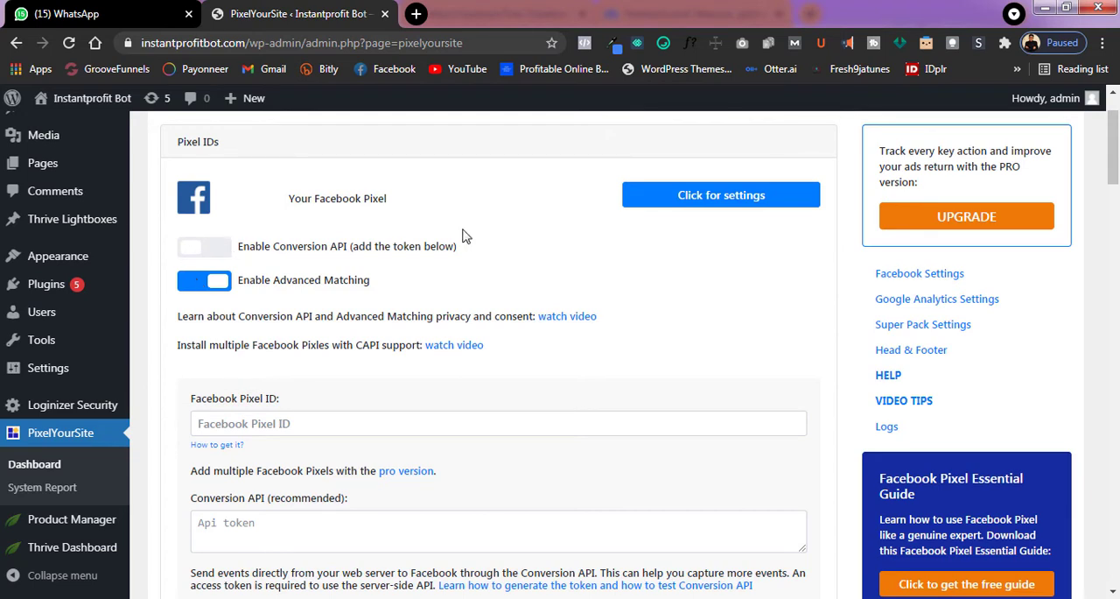
pyautogui.click(201, 252)
pyautogui.scroll(-1, 201, 178)
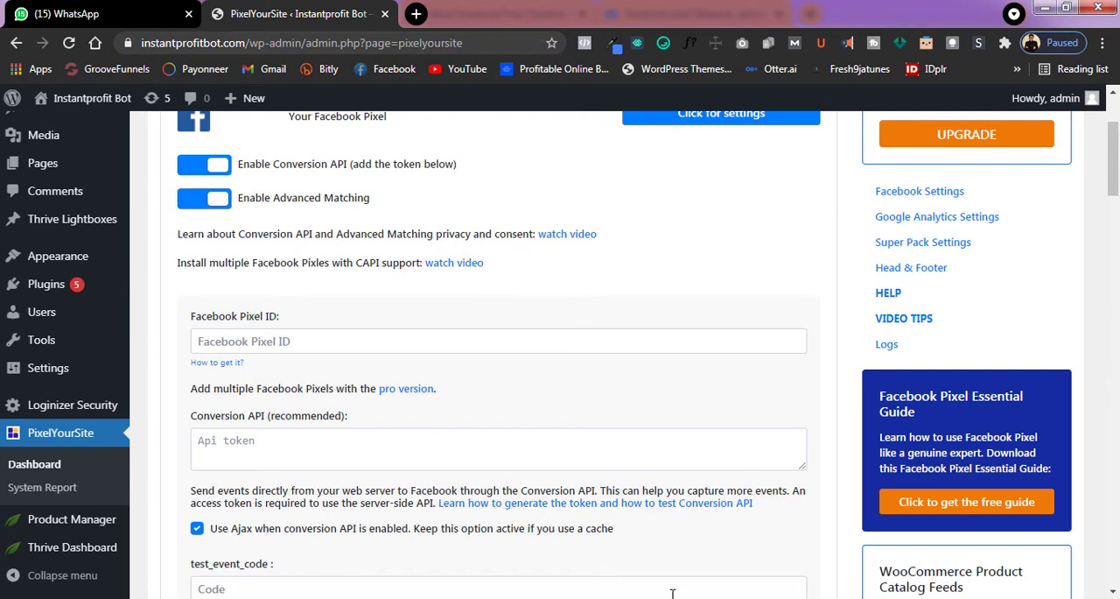
# Paste the copied pixel ID into the Facebook Pixel ID field and go to the end of the settings page.
pyautogui.click(402, 343)
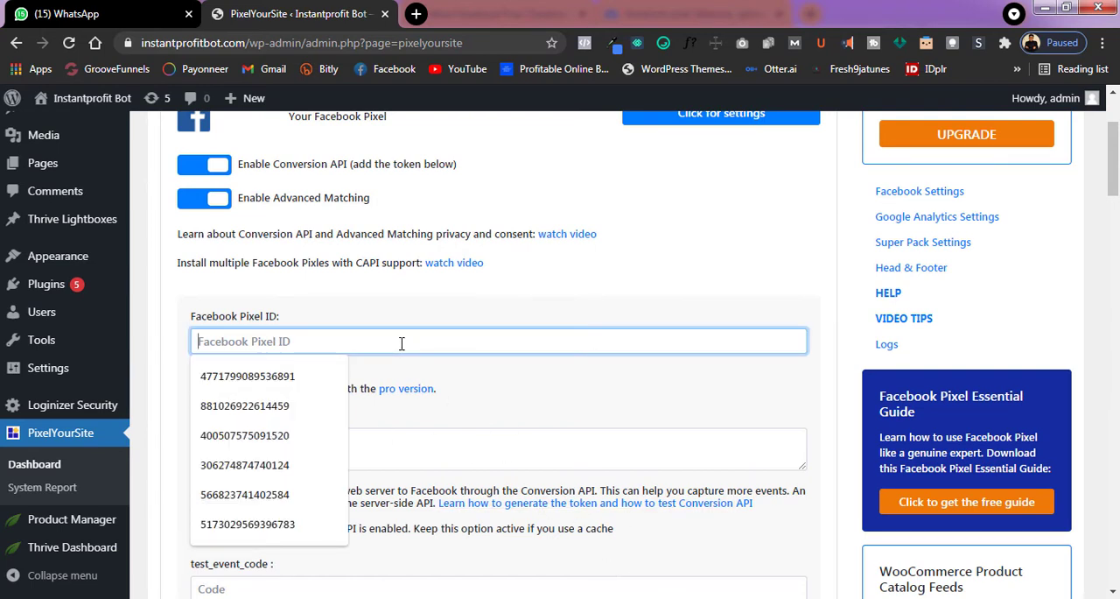
pyautogui.hotkey('ctrl', 'v')
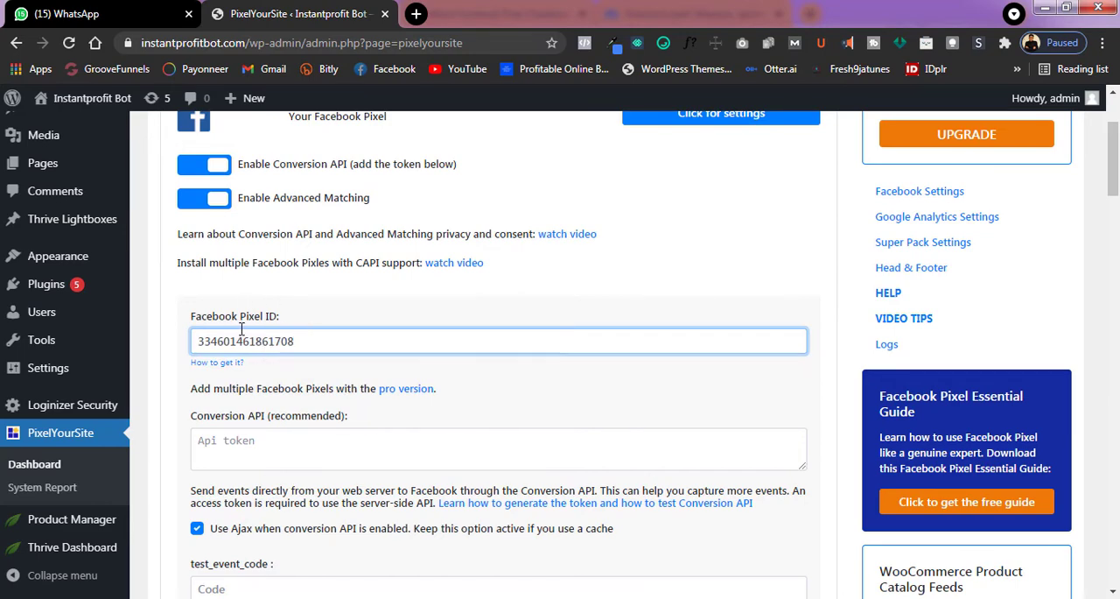
pyautogui.scroll(-3, 242, 329)
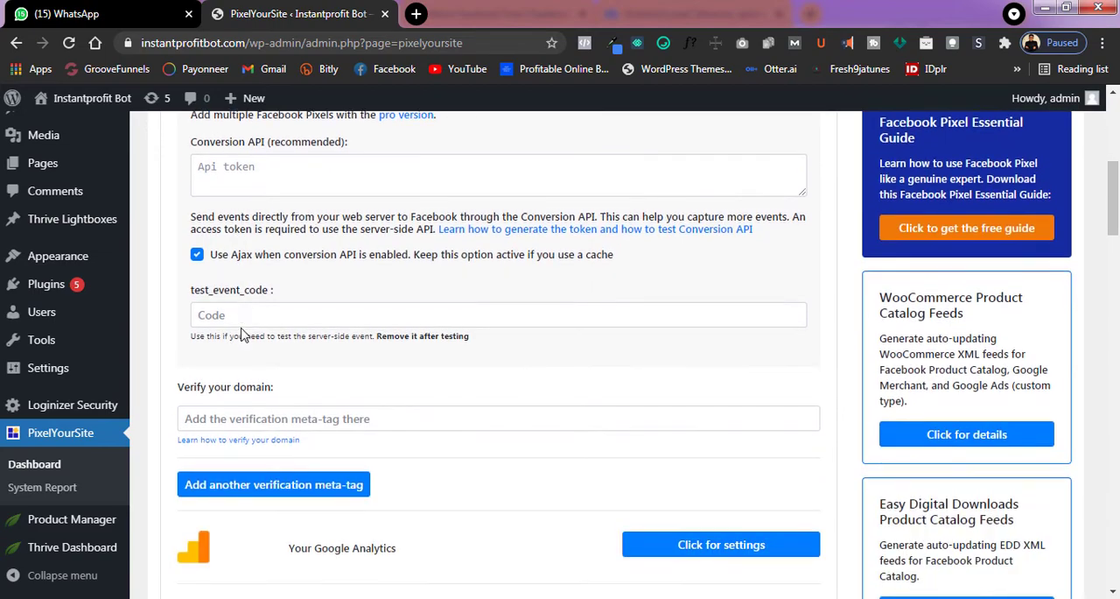
pyautogui.scroll(-7, 242, 336)
pyautogui.scroll(-20, 242, 336)
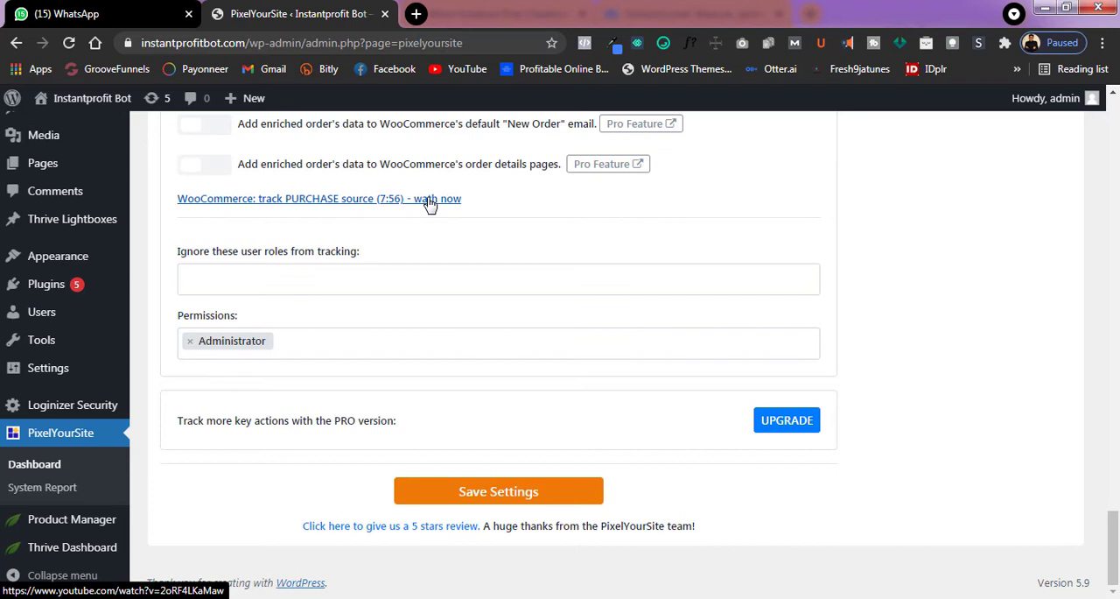
# Search Google for "facebook pixel helper" in a new tab and point out the installed Facebook Pixel Helper extension.
pyautogui.click(417, 14)
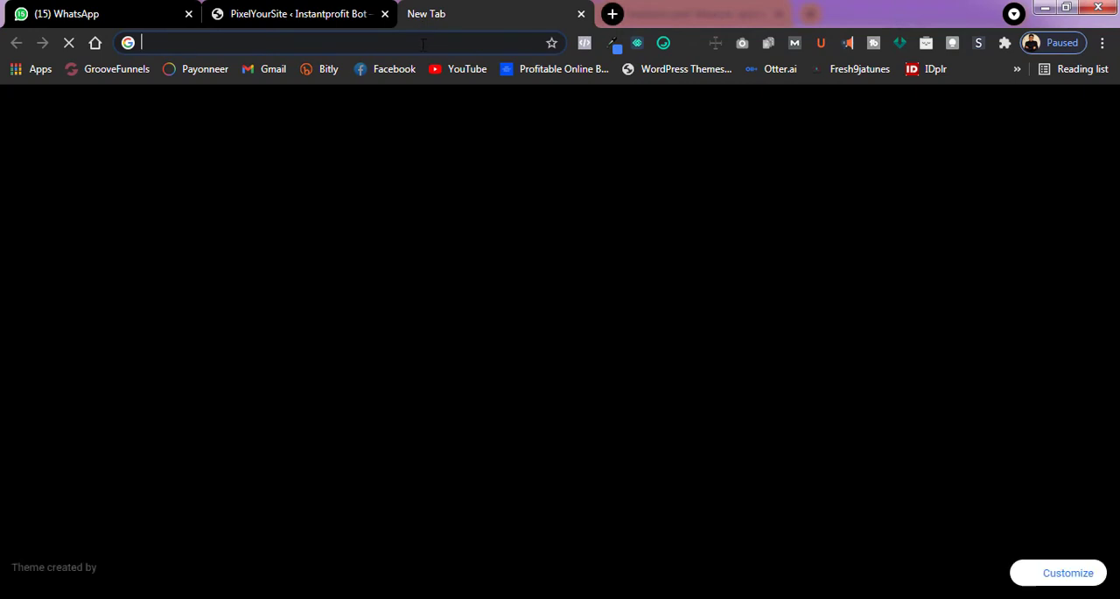
pyautogui.write('facebook pixel')
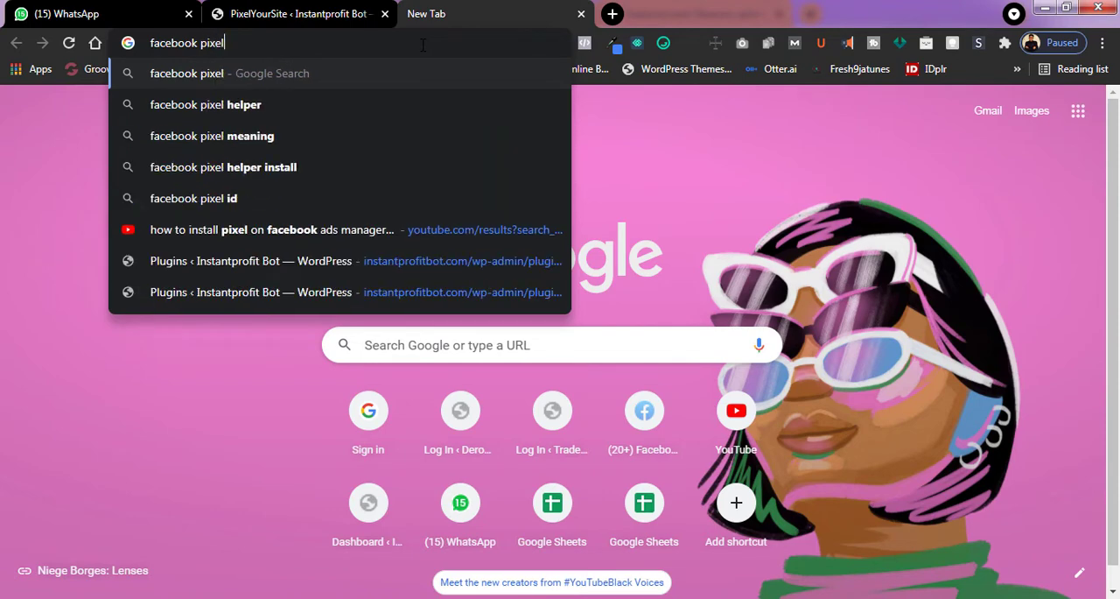
pyautogui.click(257, 104)
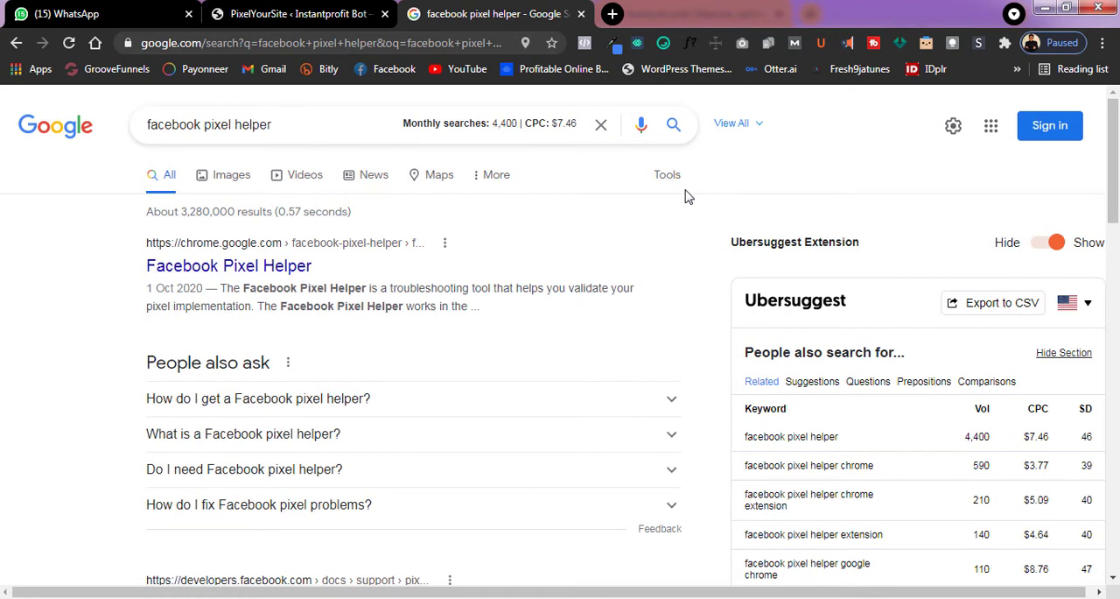
pyautogui.click(585, 45)
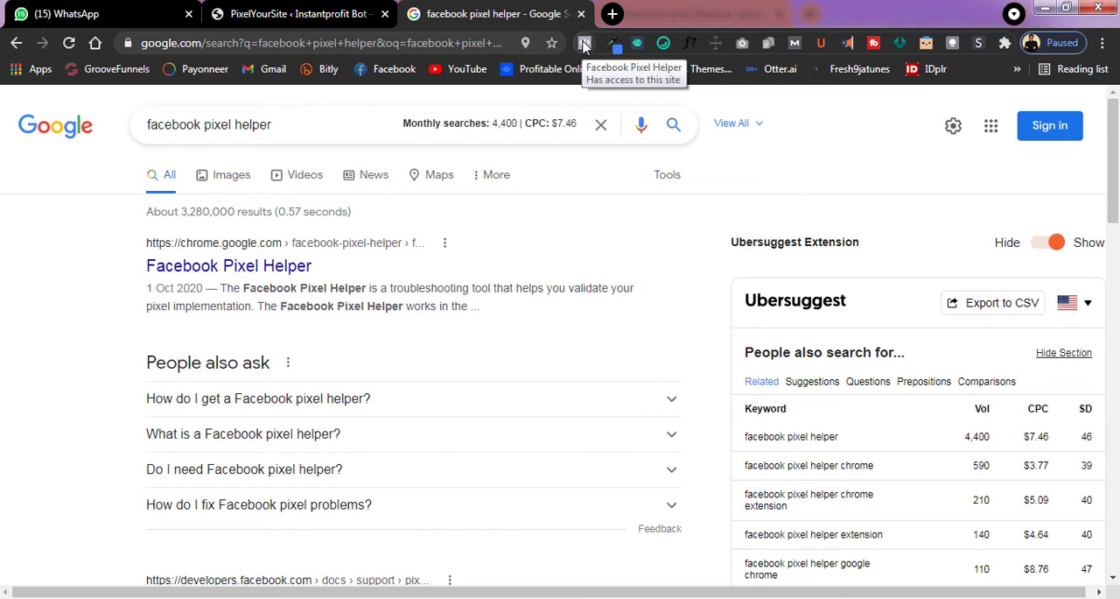
# Open kobipetsstores.com.ng in a new tab and inspect its pixels with Facebook Pixel Helper.
pyautogui.click(612, 13)
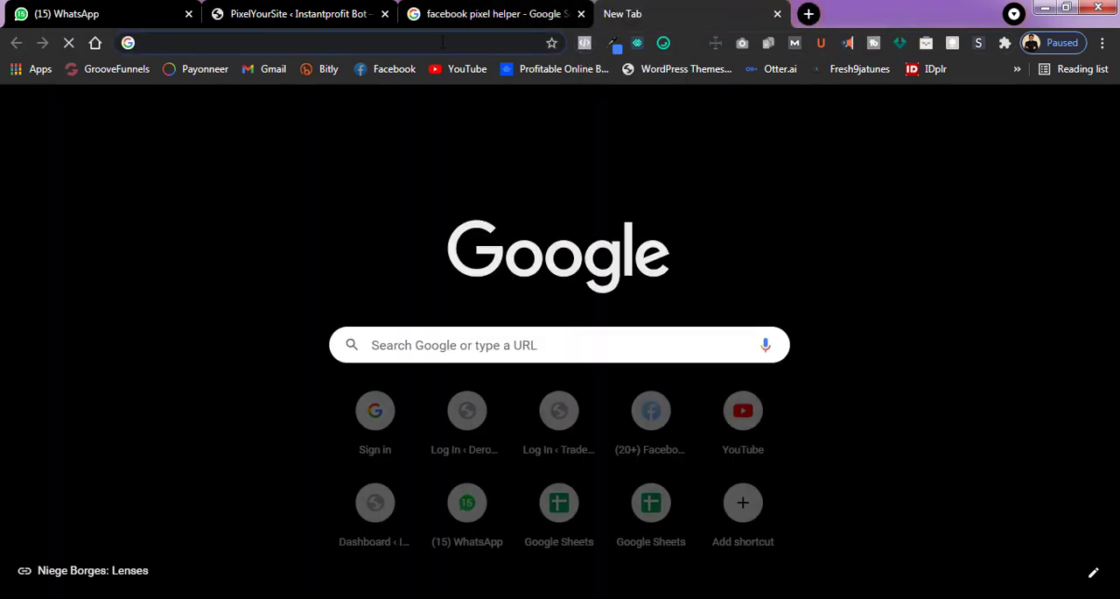
pyautogui.click(443, 42)
pyautogui.write('kobipetsstores.com.ng')
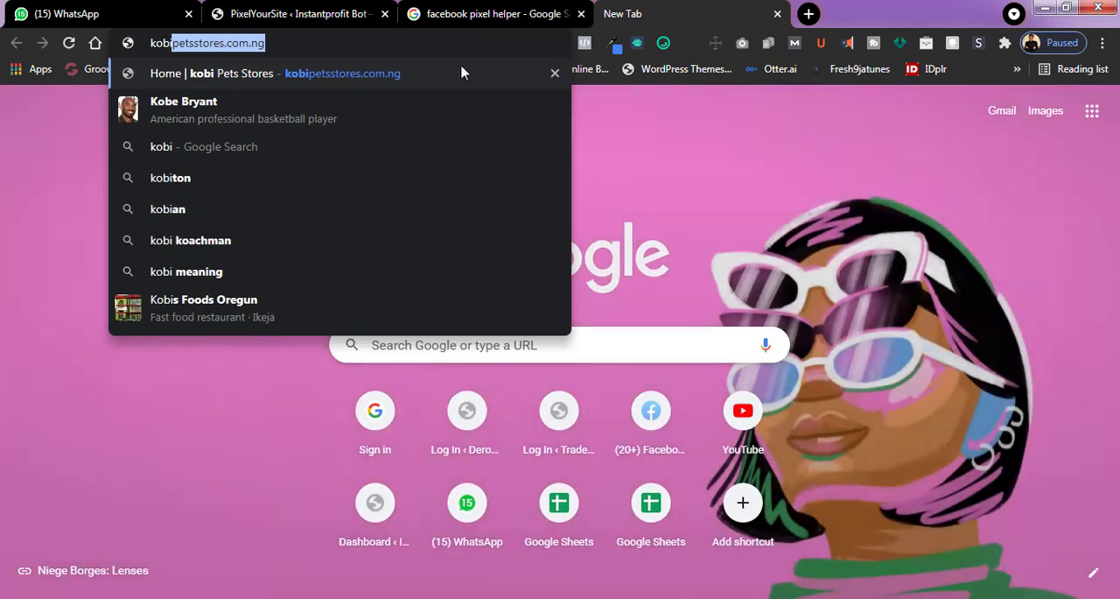
pyautogui.press('Return')
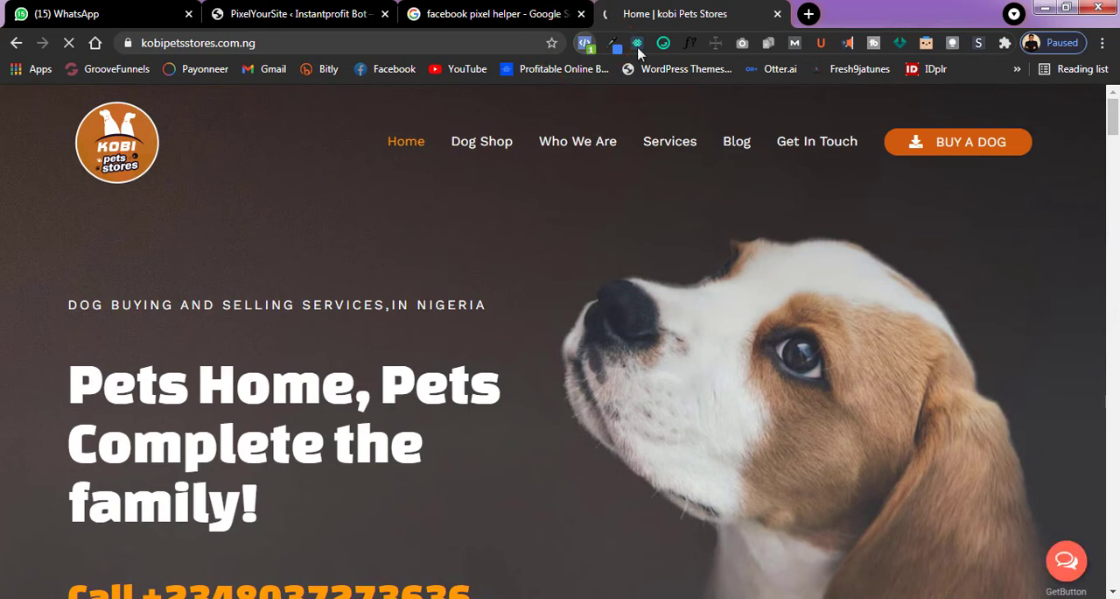
pyautogui.click(808, 14)
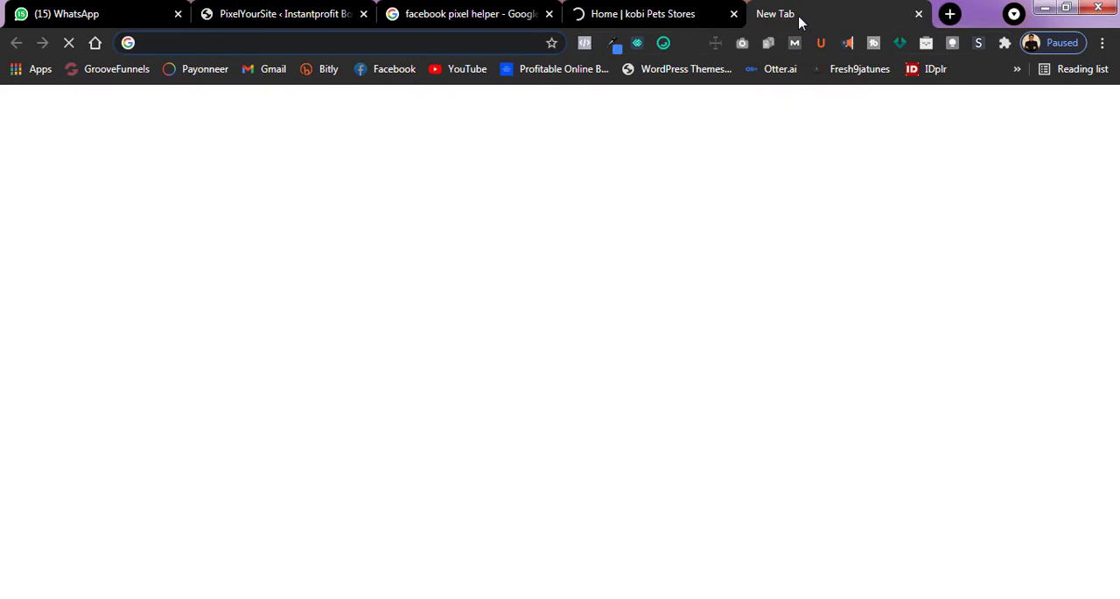
pyautogui.click(698, 17)
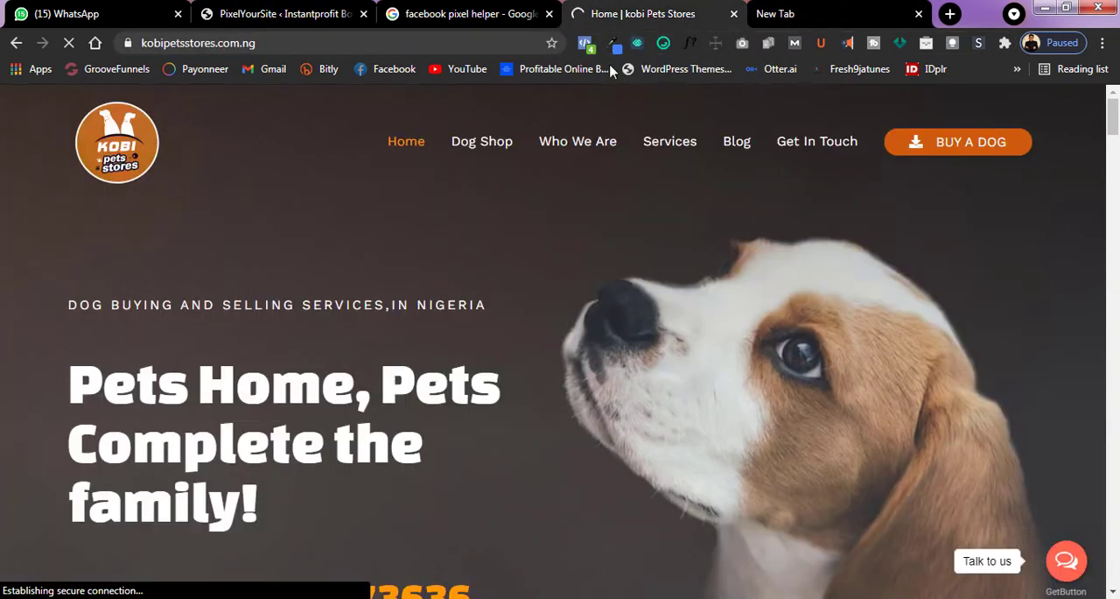
pyautogui.click(585, 44)
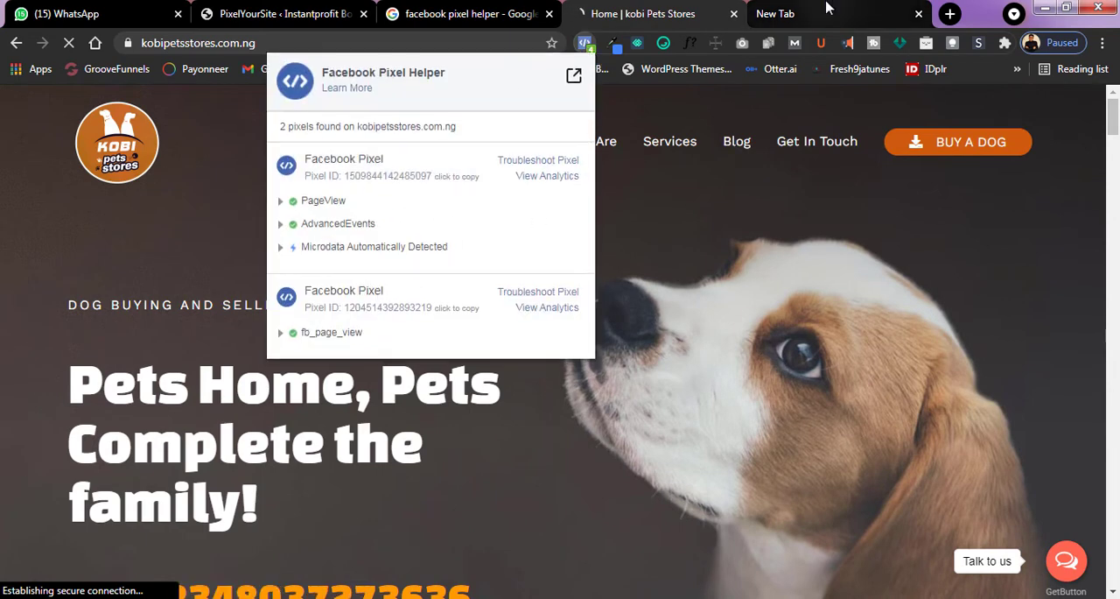
# Open the Instantprofit Bot site in a new tab from its WordPress dashboard and check it for pixels with Facebook Pixel Helper.
pyautogui.click(775, 13)
pyautogui.click(426, 44)
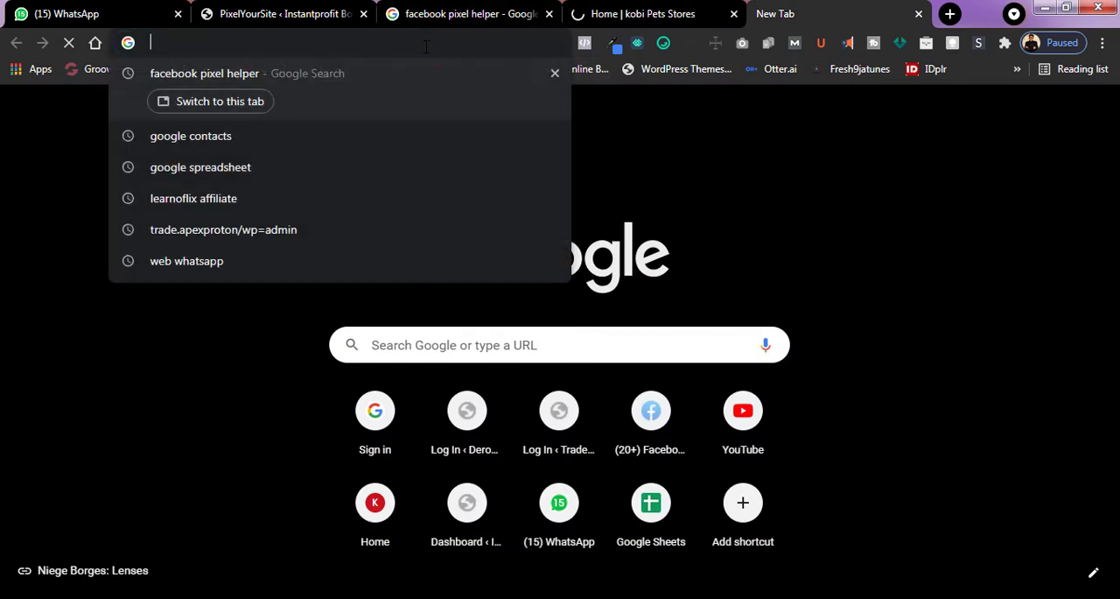
pyautogui.click(275, 10)
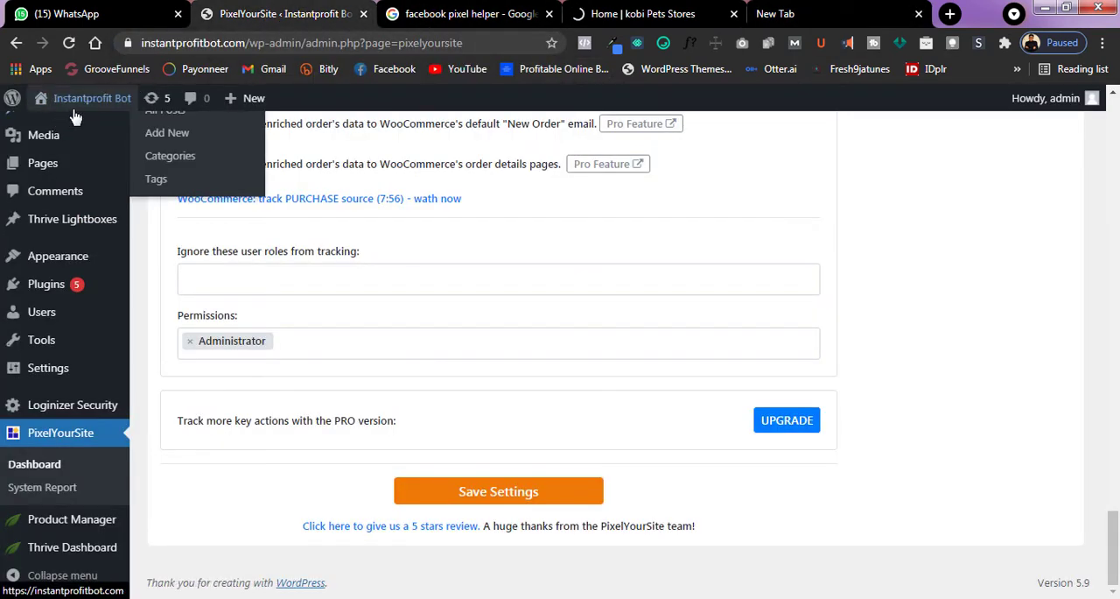
pyautogui.moveTo(73, 112)
pyautogui.rightClick(59, 132)
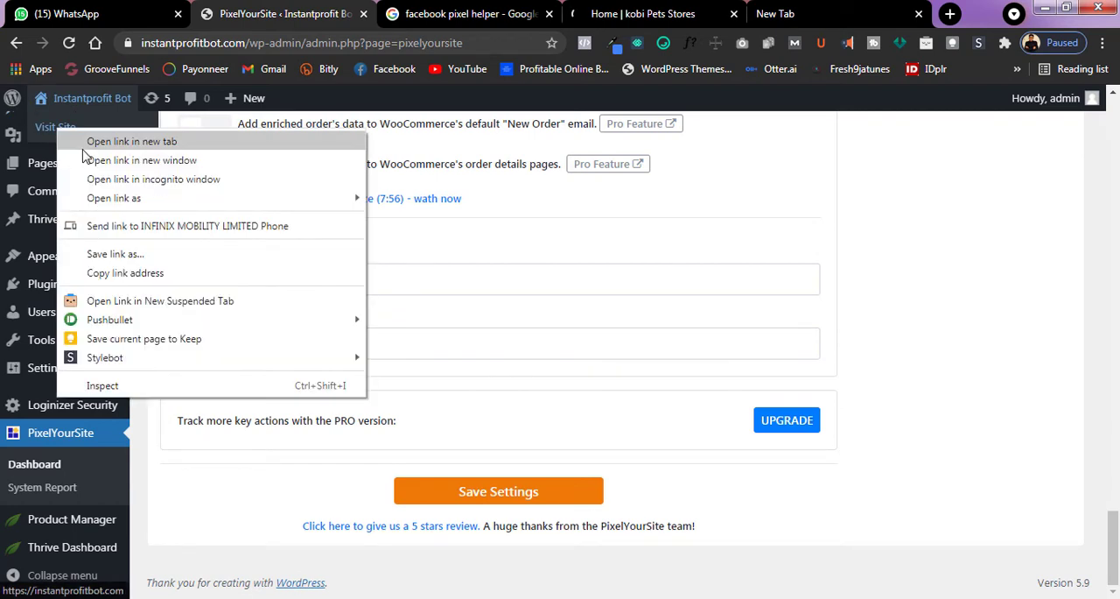
pyautogui.click(87, 143)
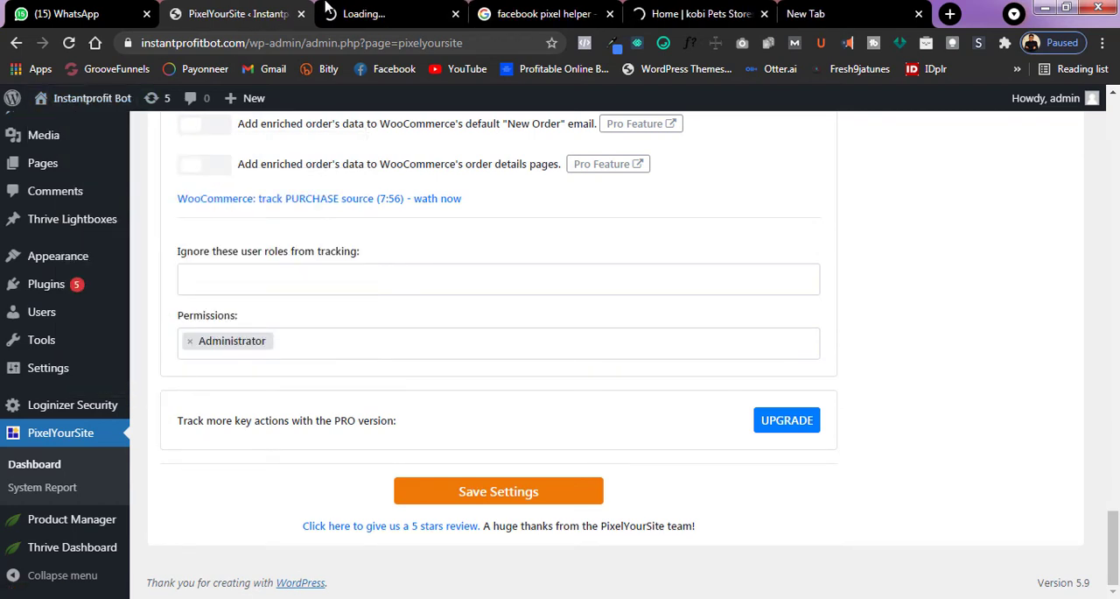
pyautogui.click(373, 9)
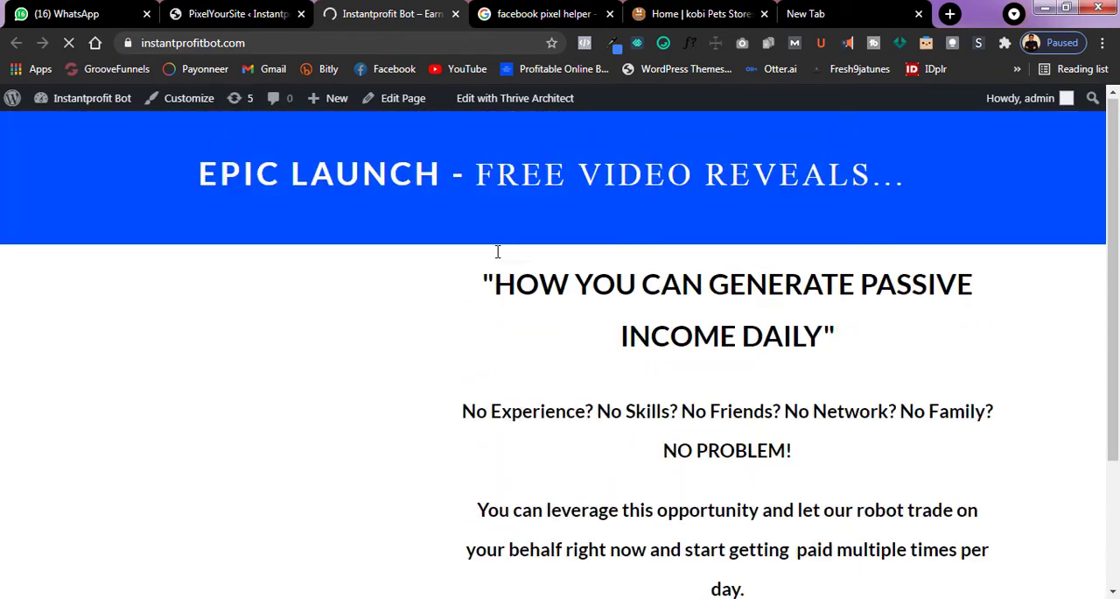
pyautogui.scroll(-1, 525, 192)
pyautogui.scroll(2, 539, 150)
pyautogui.click(583, 42)
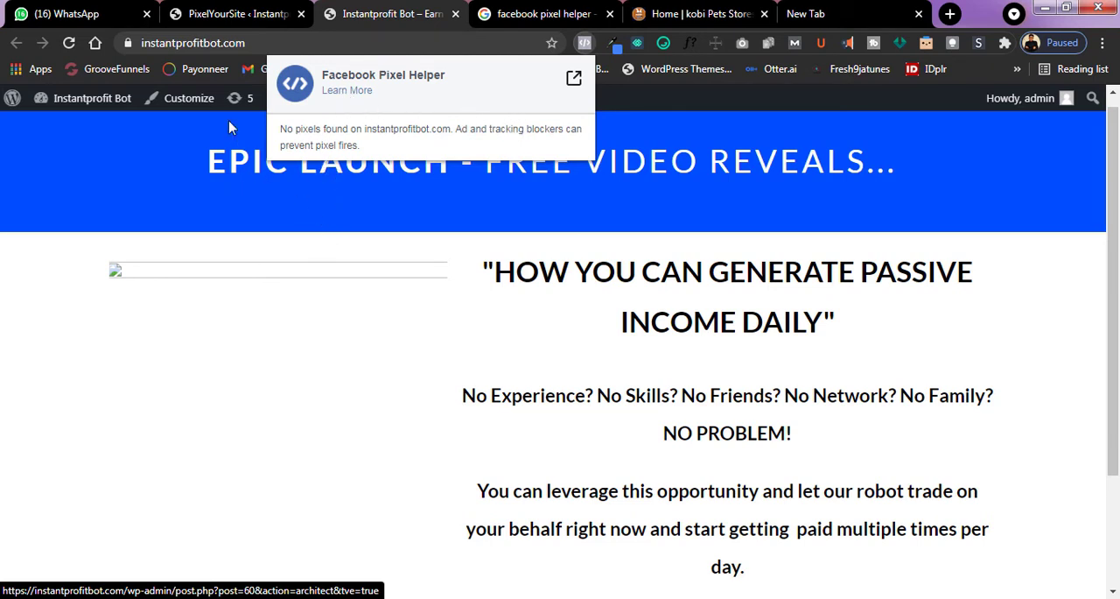
# Save the PixelYourSite settings and expand the Facebook Pixel settings again to check the stored values.
pyautogui.click(226, 14)
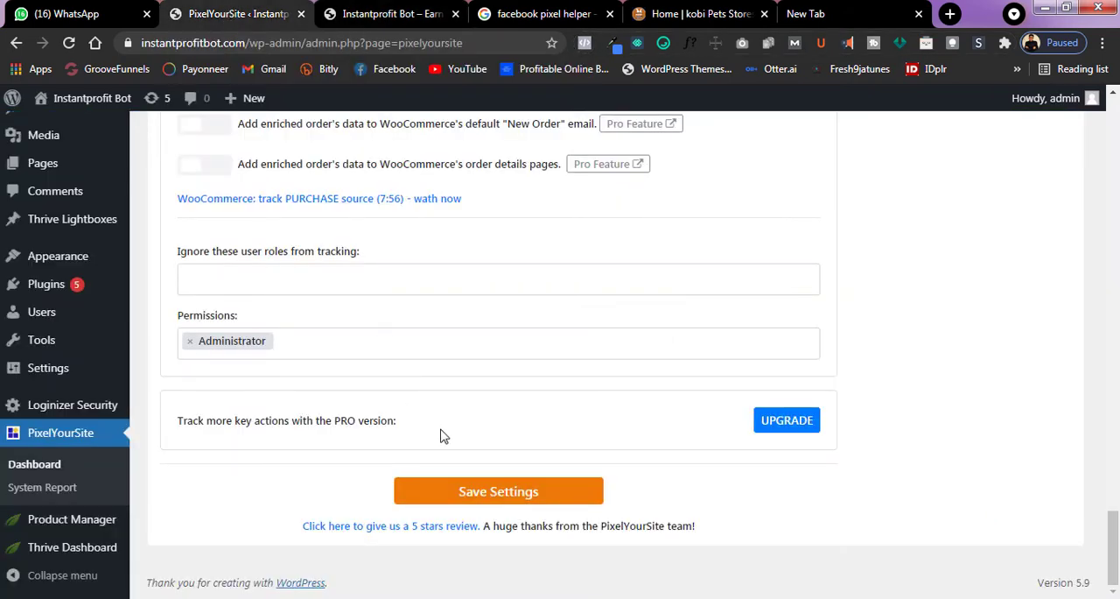
pyautogui.click(522, 495)
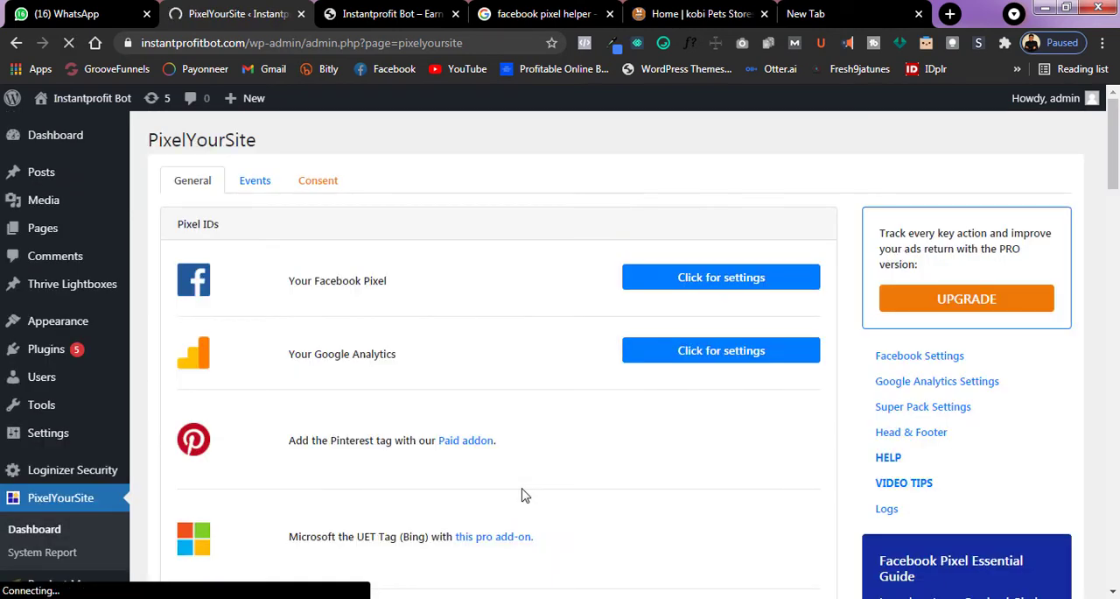
pyautogui.scroll(-10, 508, 350)
pyautogui.scroll(8, 488, 303)
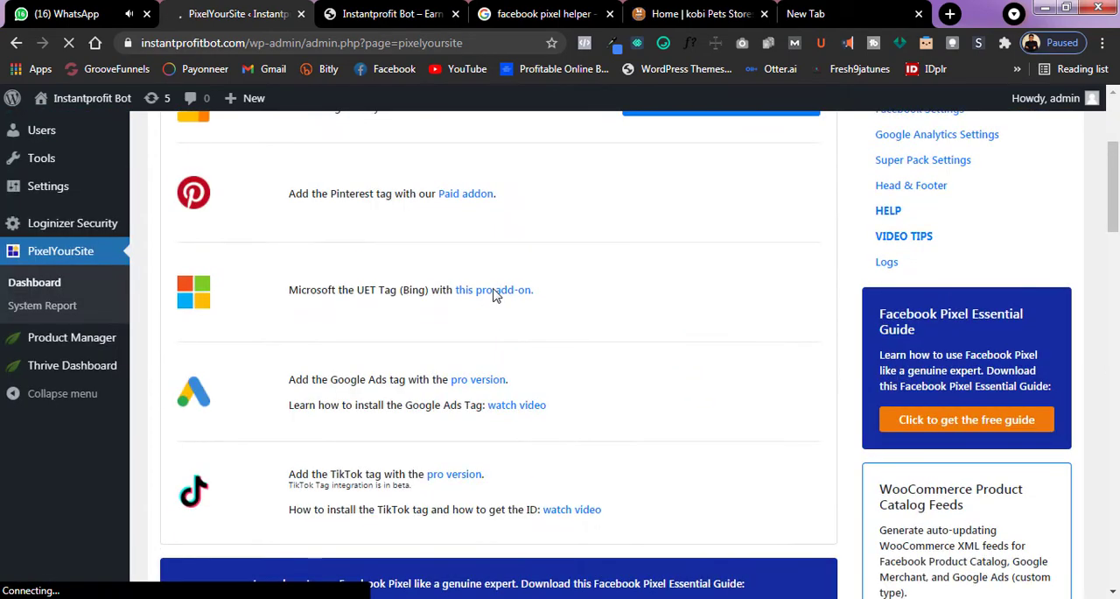
pyautogui.scroll(2, 525, 289)
pyautogui.click(681, 289)
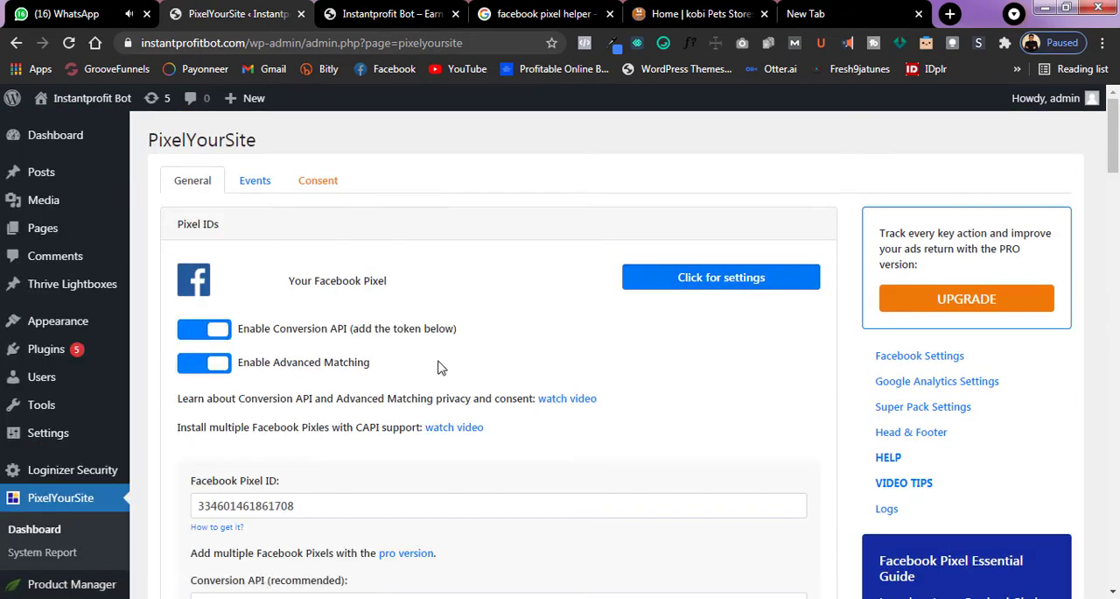
# Reload the Instantprofit Bot site and inspect the detected pixel's ID and events with Facebook Pixel Helper.
pyautogui.scroll(-3, 442, 367)
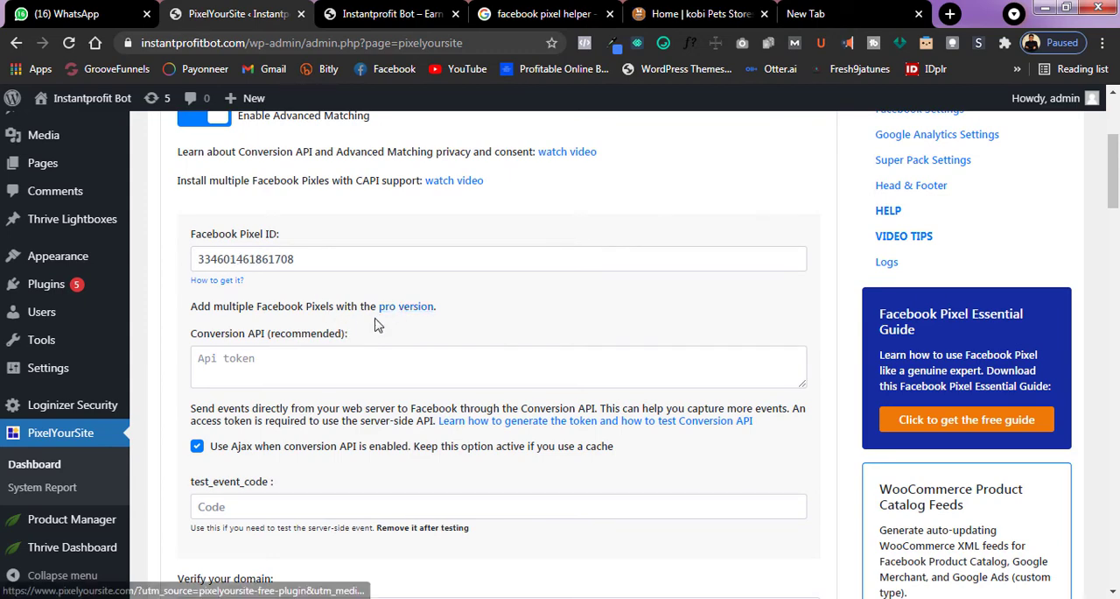
pyautogui.click(383, 11)
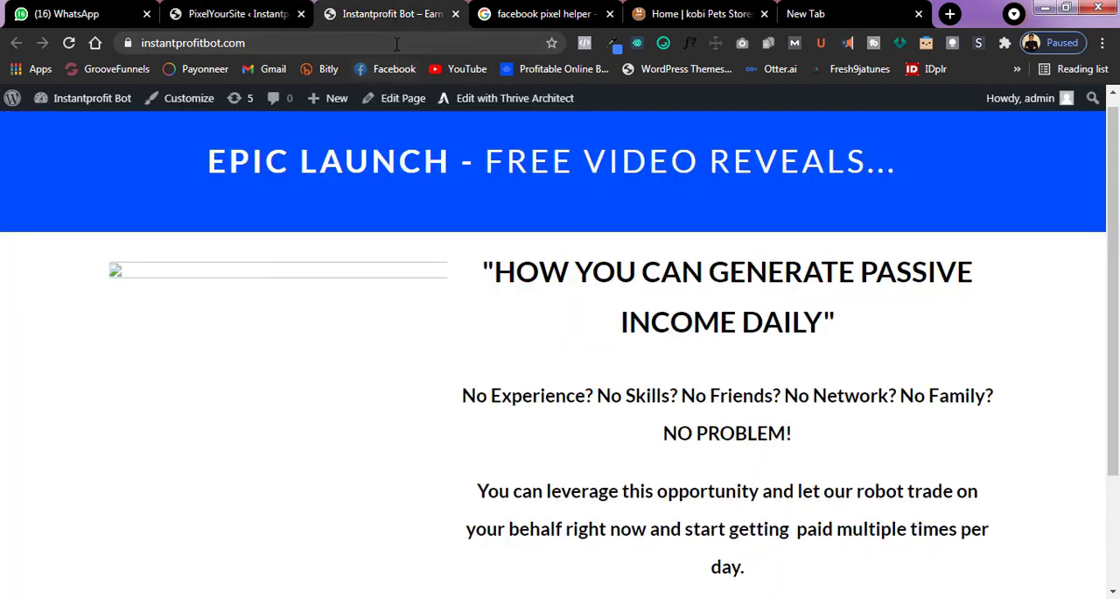
pyautogui.click(397, 43)
pyautogui.press('Return')
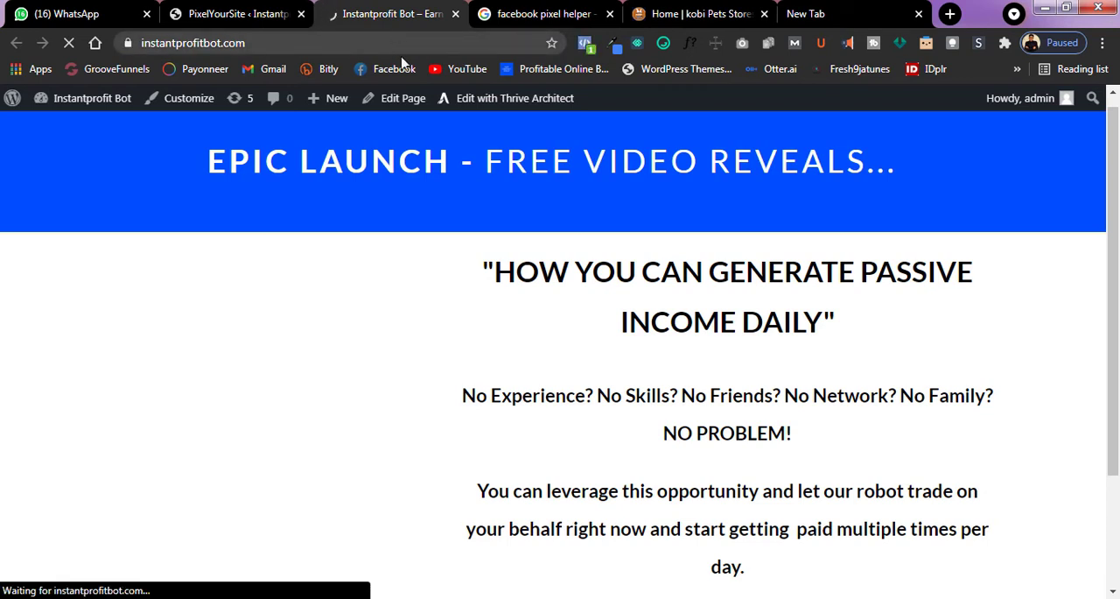
pyautogui.click(587, 45)
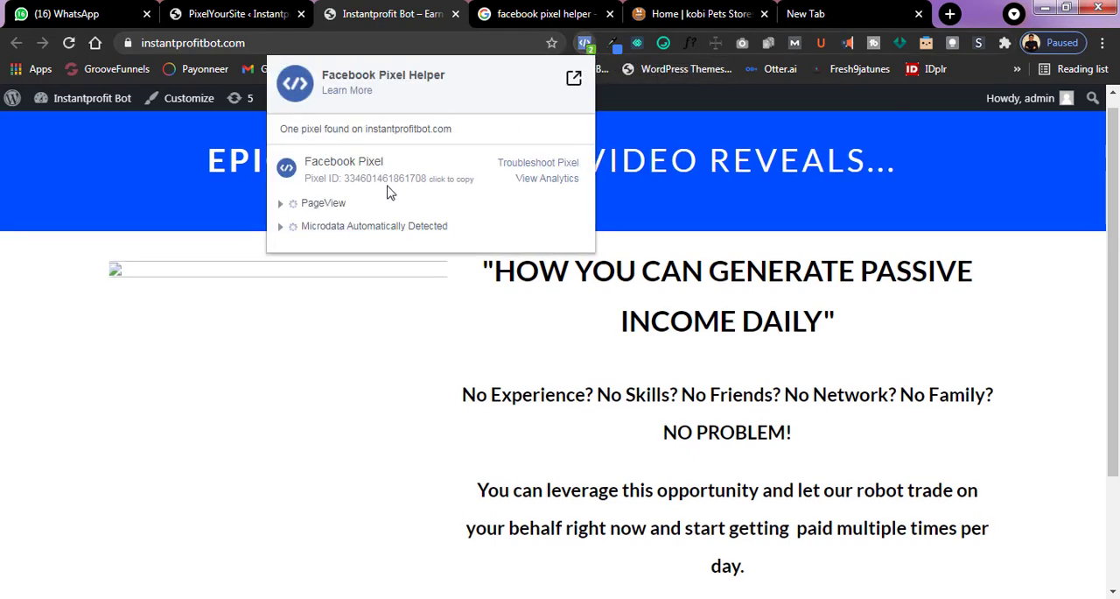
pyautogui.moveTo(306, 164); pyautogui.dragTo(411, 210)
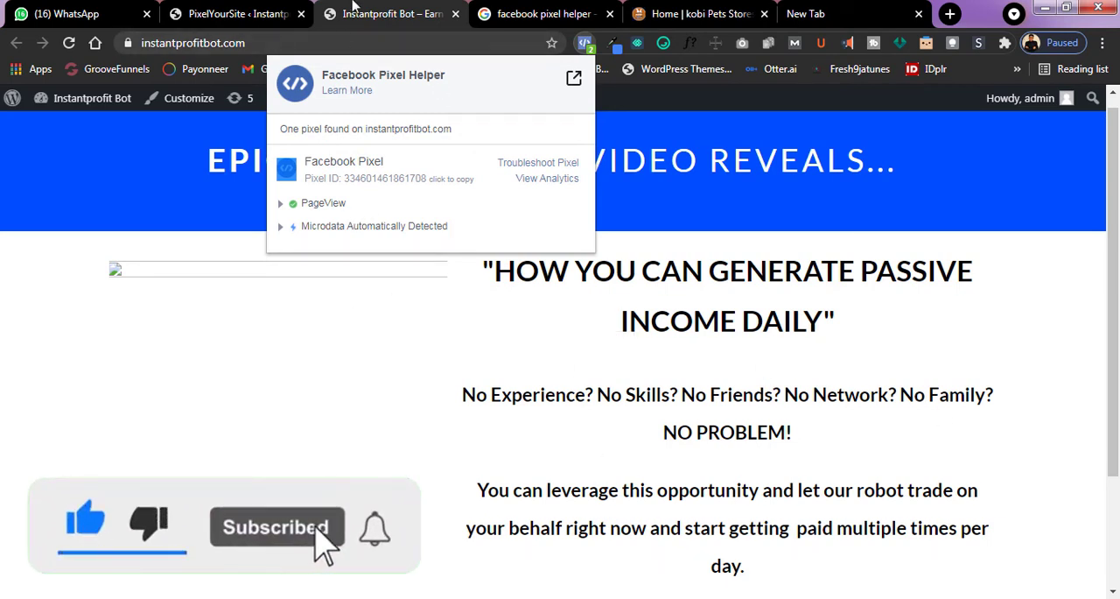
pyautogui.click(236, 13)
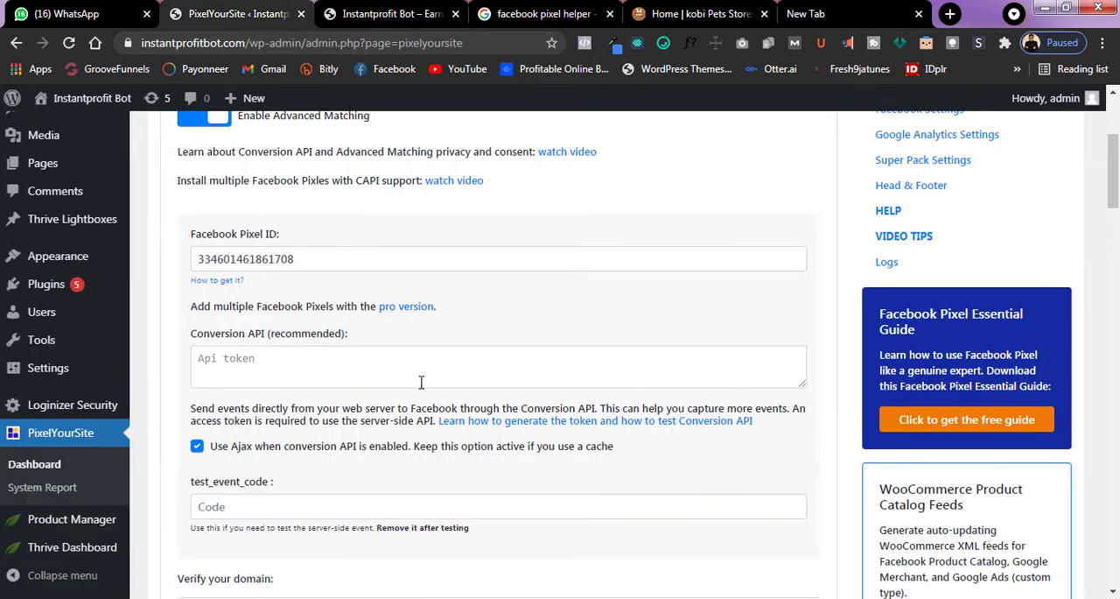
pyautogui.scroll(3, 457, 376)
pyautogui.scroll(-3, 343, 320)
pyautogui.scroll(-13, 368, 293)
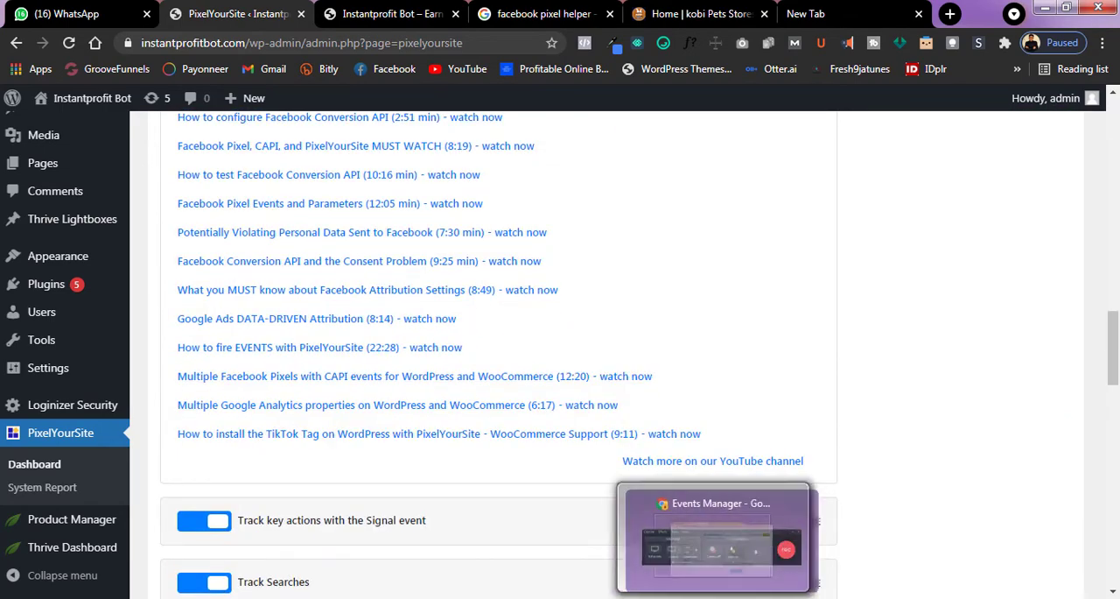
# Switch to the Events Manager window and reload the instant profit bot Pixel overview.
pyautogui.click(717, 597)
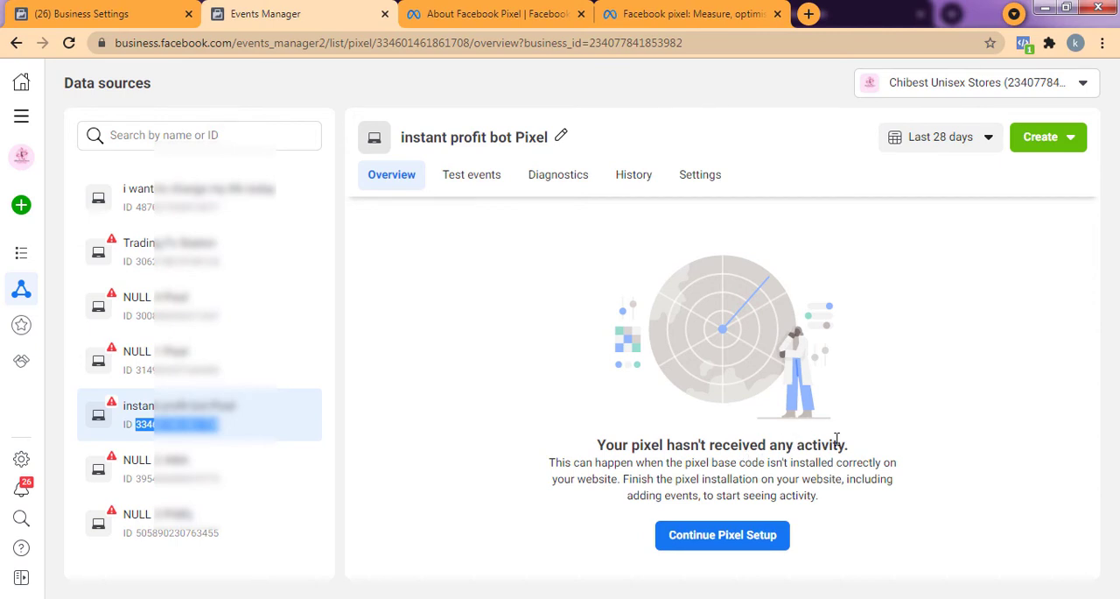
pyautogui.click(187, 48)
pyautogui.press('Return')
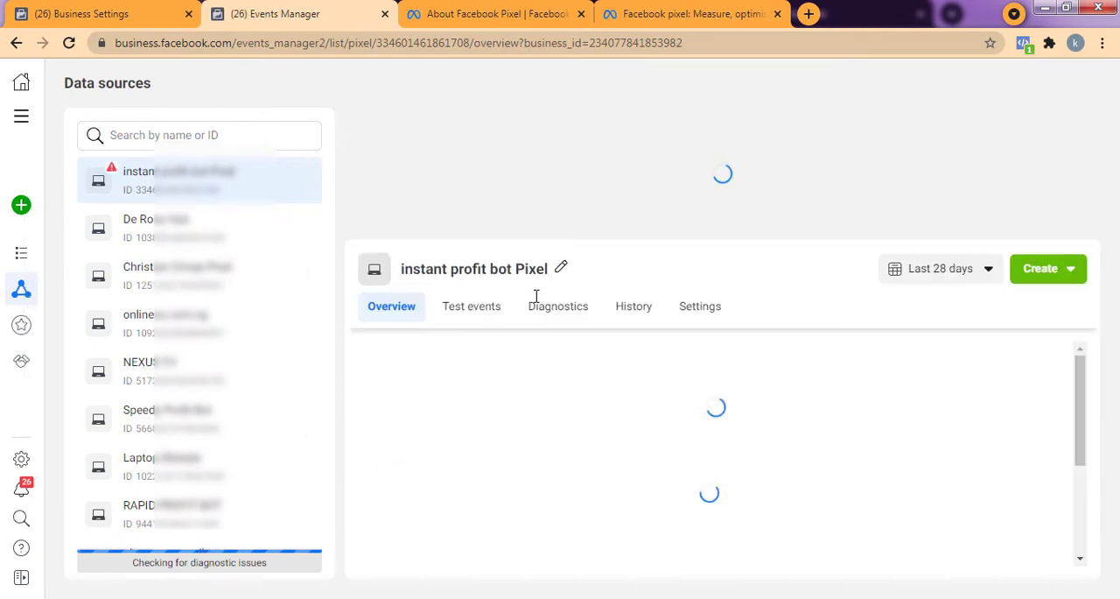
# Examine the instant profit bot Pixel overview for recommended tasks, all activity, connected websites and received events.
pyautogui.scroll(-3, 695, 333)
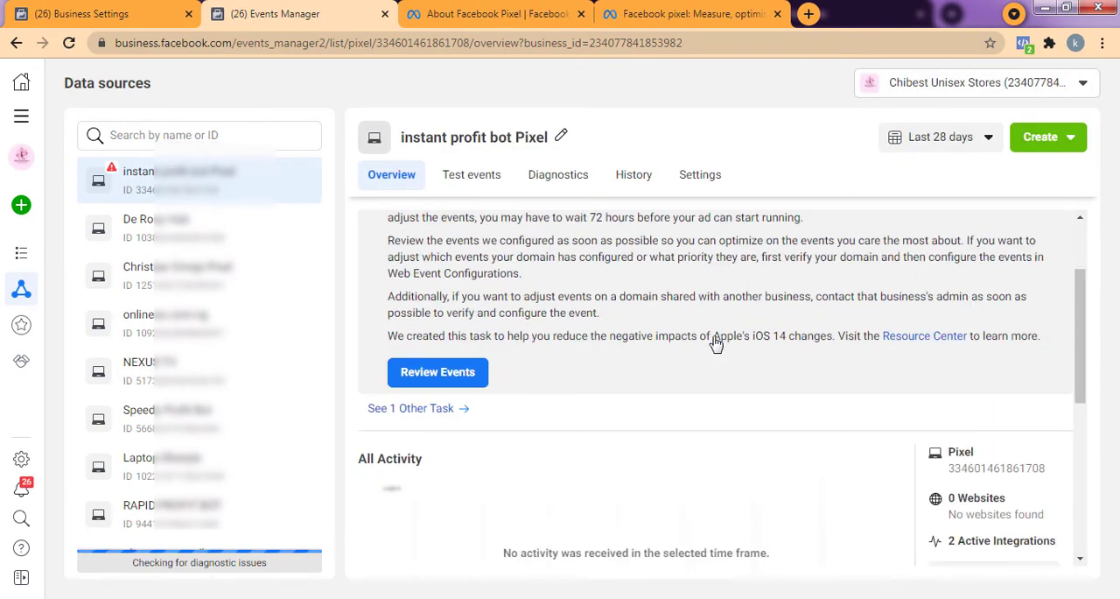
pyautogui.scroll(1, 617, 361)
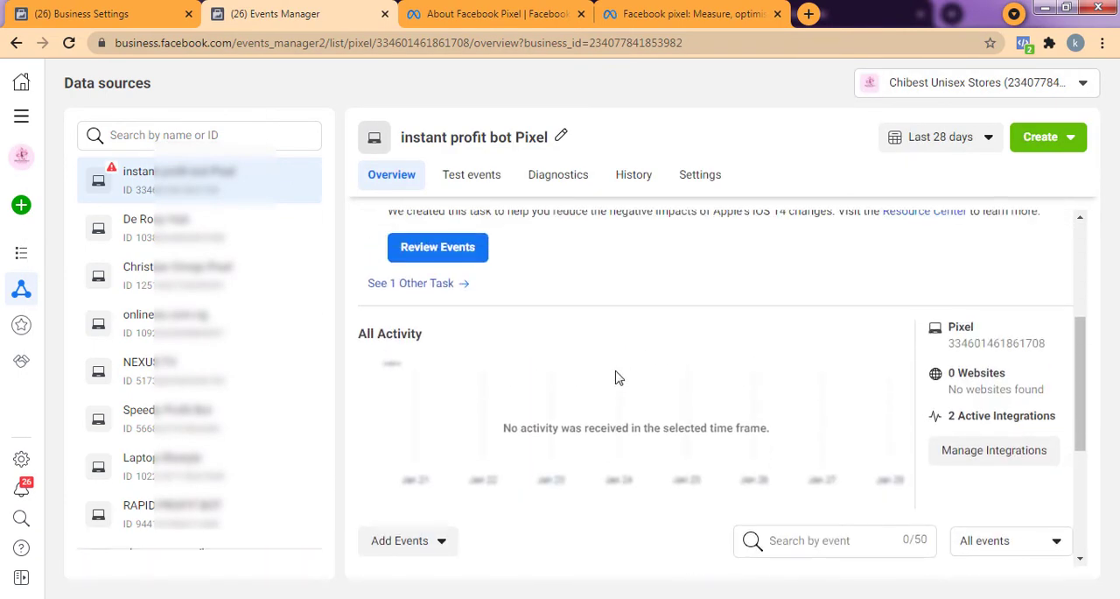
pyautogui.scroll(-1, 616, 376)
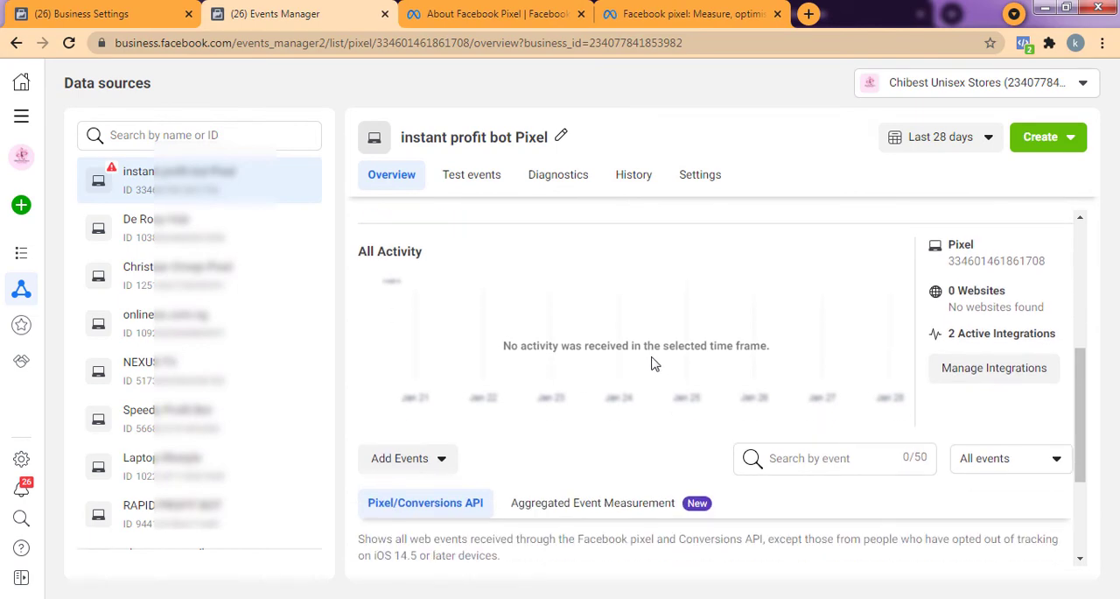
pyautogui.scroll(-1, 753, 364)
pyautogui.scroll(-2, 687, 371)
pyautogui.scroll(6, 650, 365)
pyautogui.scroll(-6, 642, 367)
pyautogui.scroll(-1, 698, 313)
pyautogui.scroll(5, 694, 390)
pyautogui.scroll(-5, 693, 317)
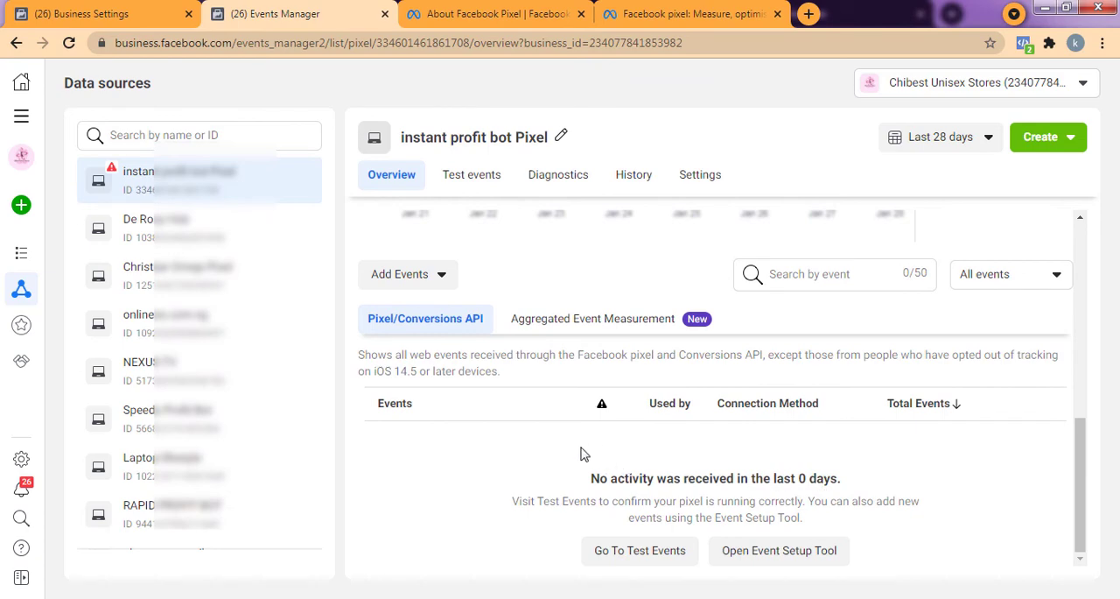
pyautogui.scroll(5, 633, 457)
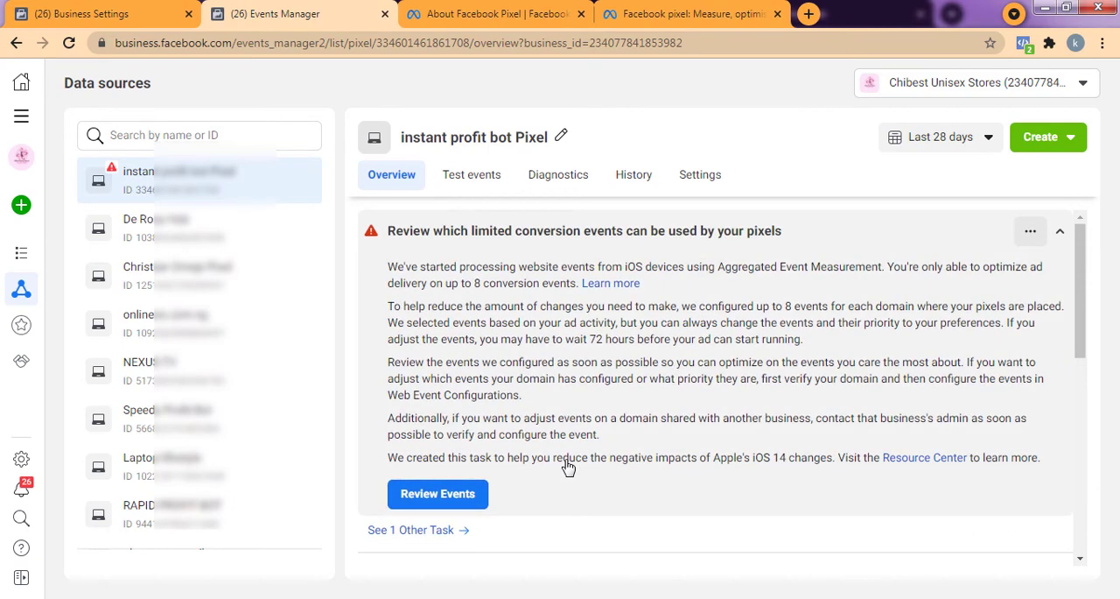
pyautogui.scroll(-8, 569, 468)
pyautogui.scroll(5, 663, 463)
pyautogui.scroll(-4, 648, 470)
pyautogui.scroll(3, 649, 470)
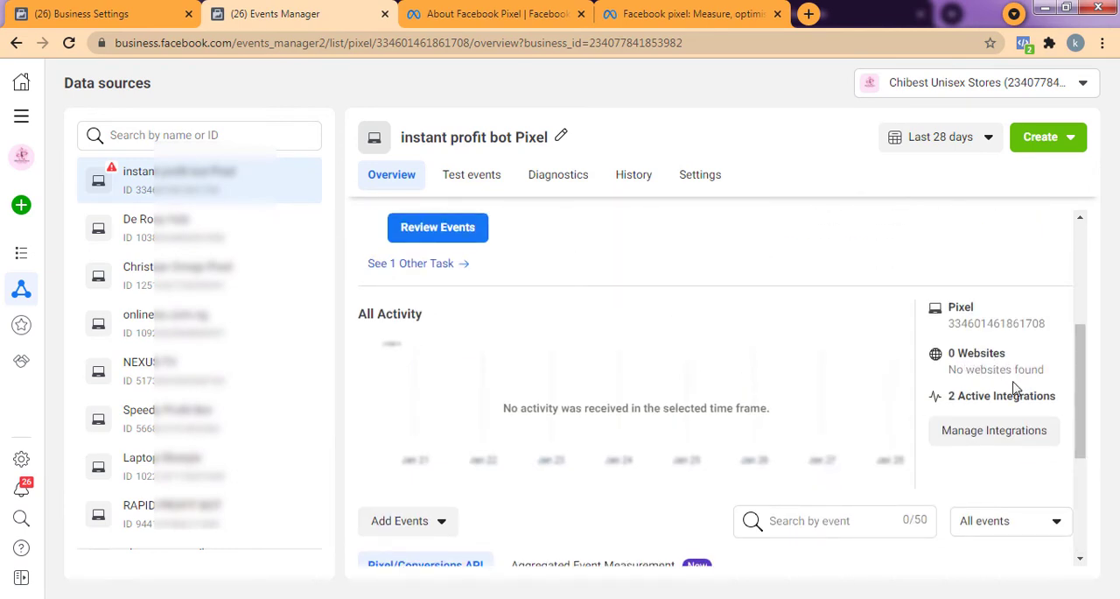
# Return to the WordPress browser window and reload the Instantprofit Bot site to fire its pixel.
pyautogui.click(310, 43)
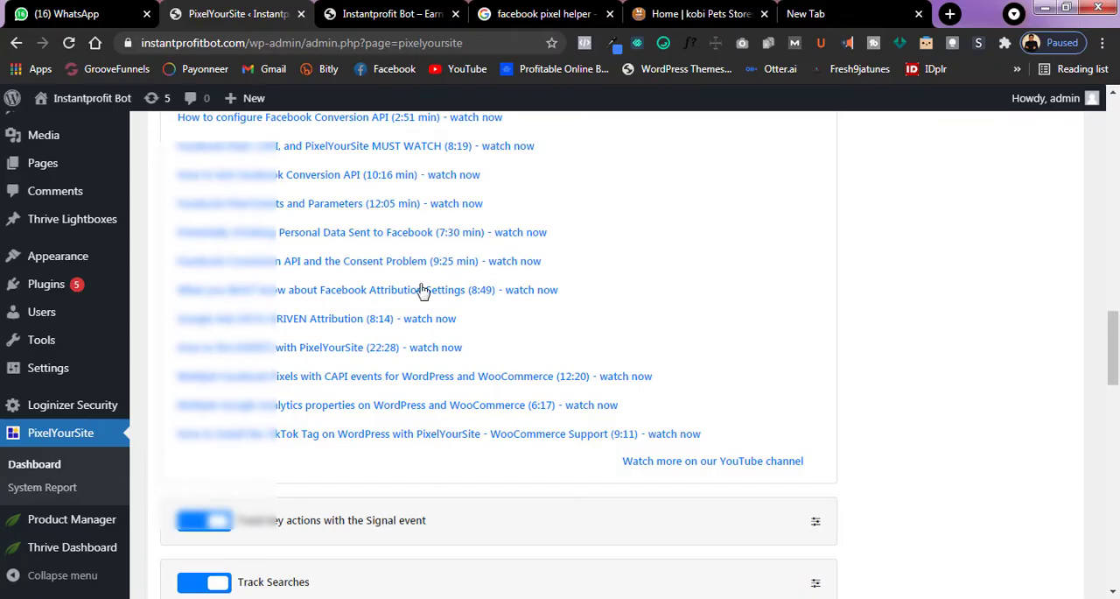
pyautogui.click(389, 14)
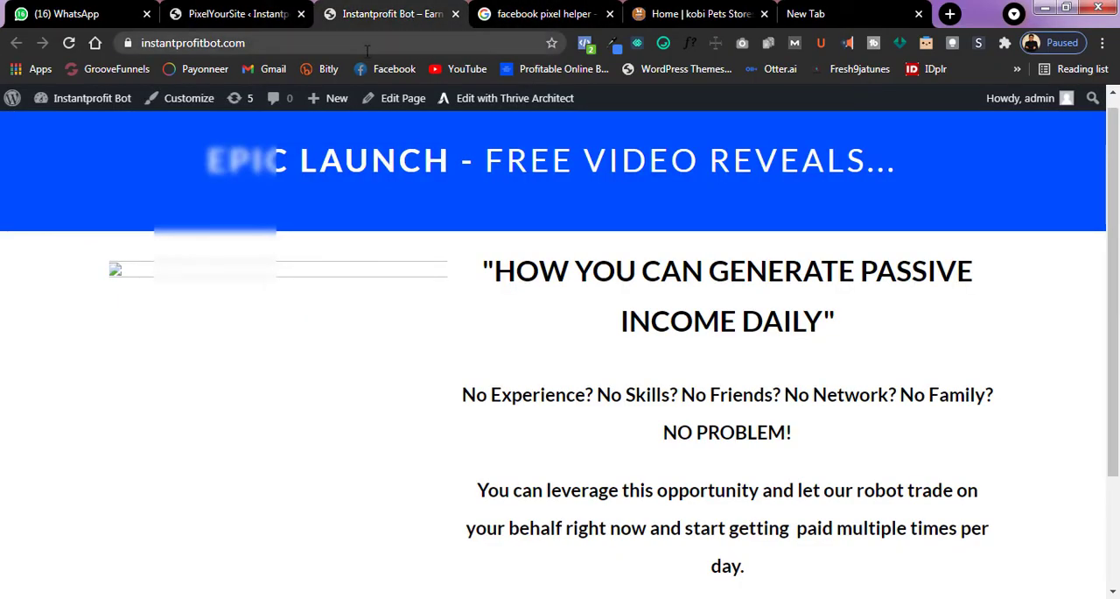
pyautogui.click(368, 49)
pyautogui.press('Return')
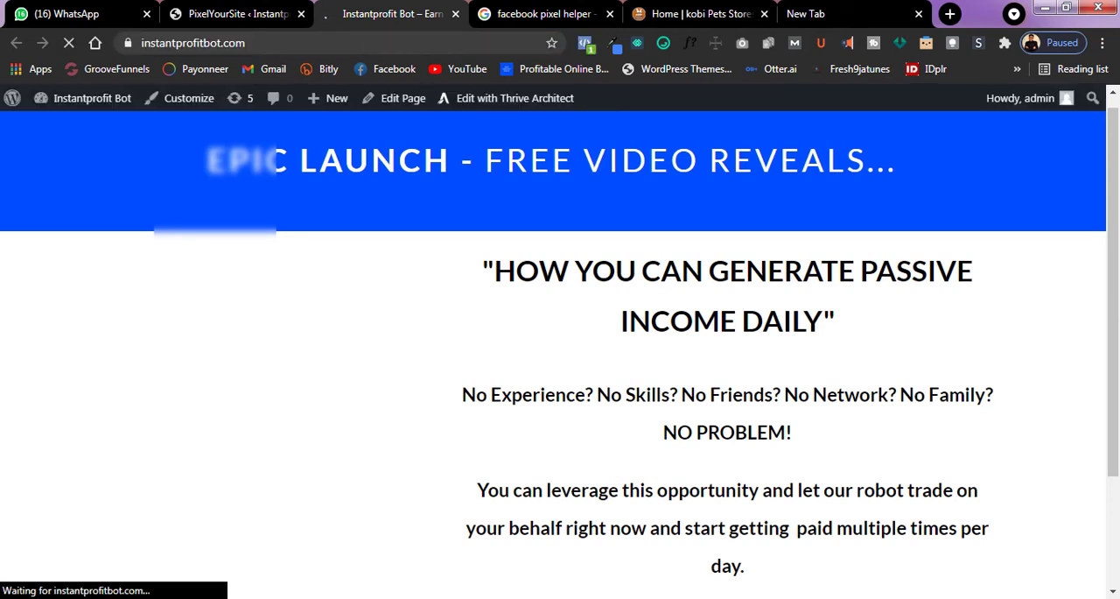
# Reload the instant profit bot Pixel overview in Events Manager and check its activity and events sections again.
pyautogui.hotkey('alt', 'Tab')
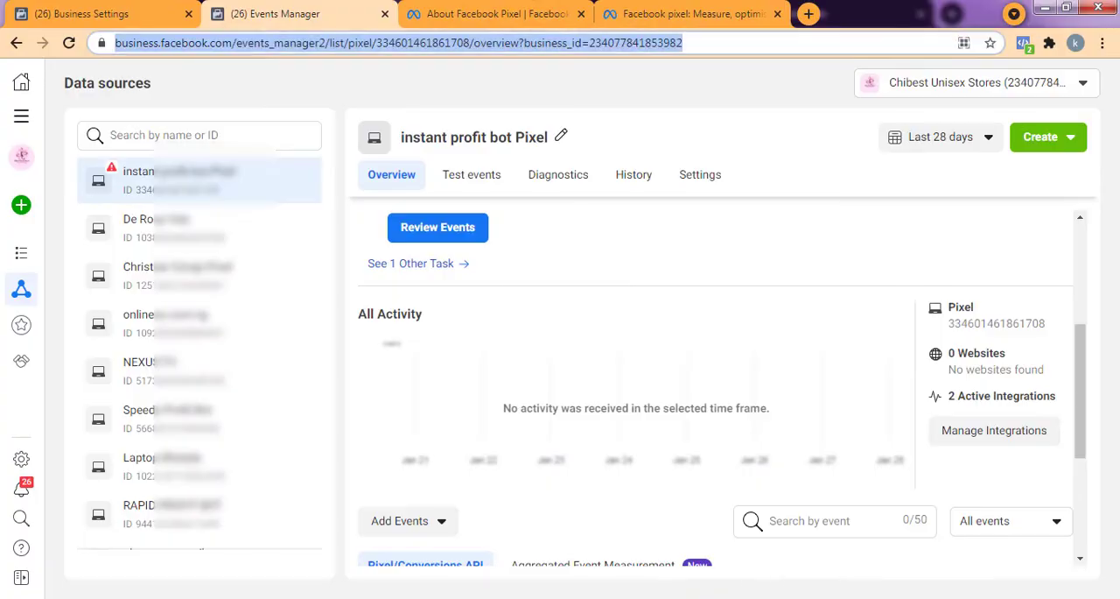
pyautogui.click(396, 39)
pyautogui.press('Return')
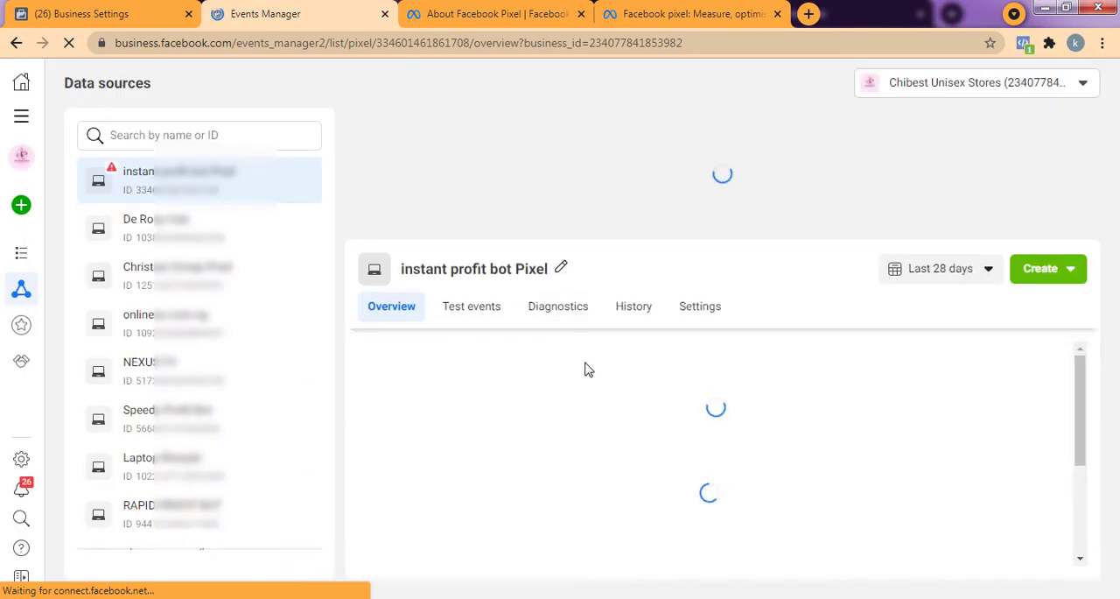
pyautogui.scroll(-2, 603, 353)
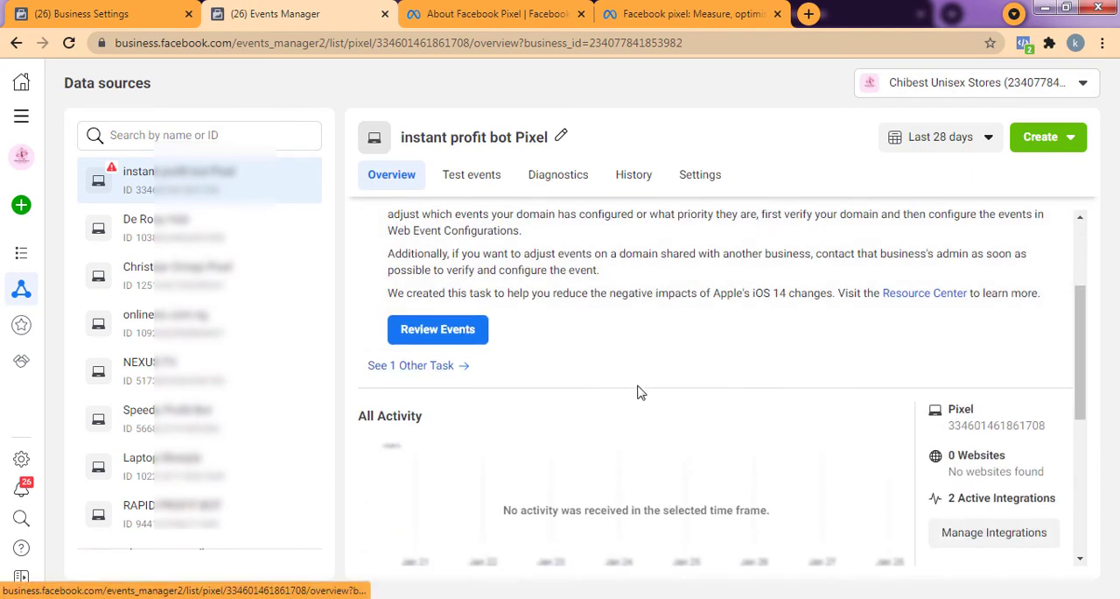
pyautogui.scroll(2, 545, 451)
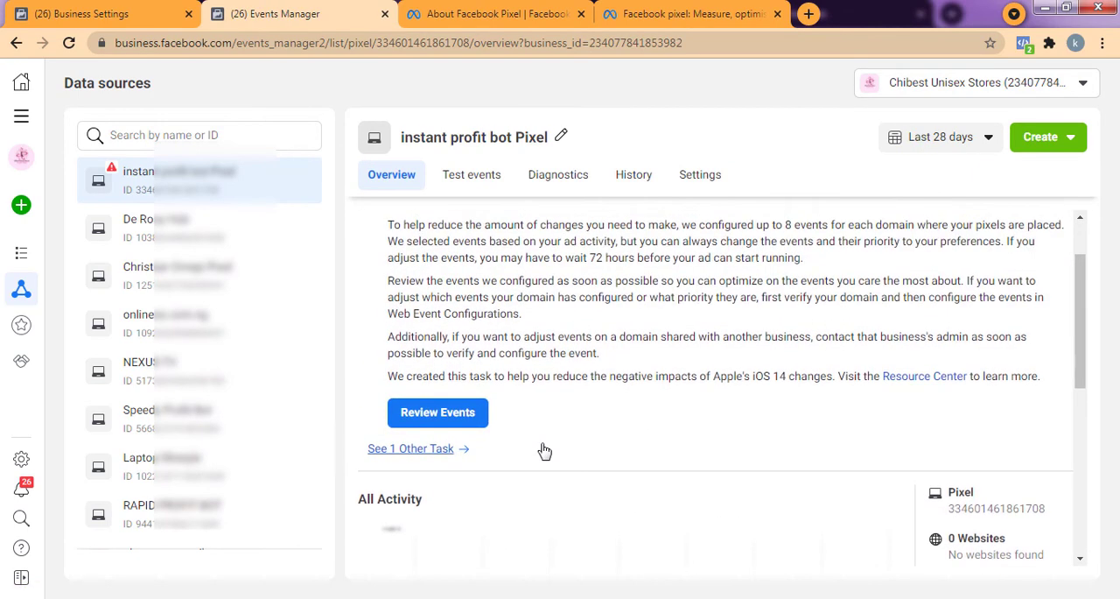
pyautogui.scroll(-1, 545, 451)
pyautogui.scroll(-4, 544, 450)
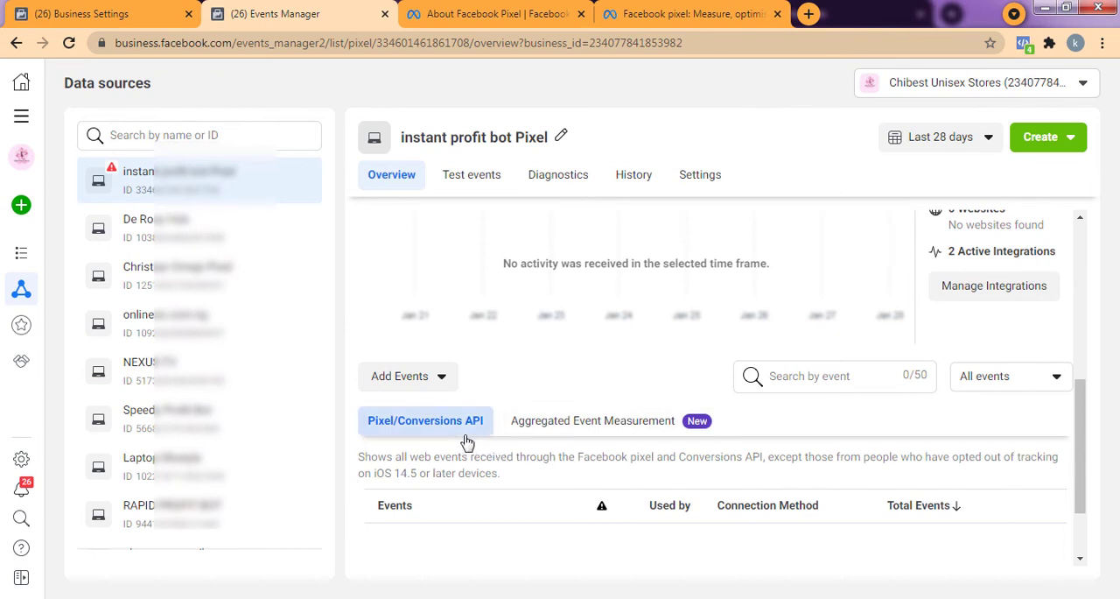
# Start adding events from the pixel and launch the Event Setup Tool.
pyautogui.click(405, 392)
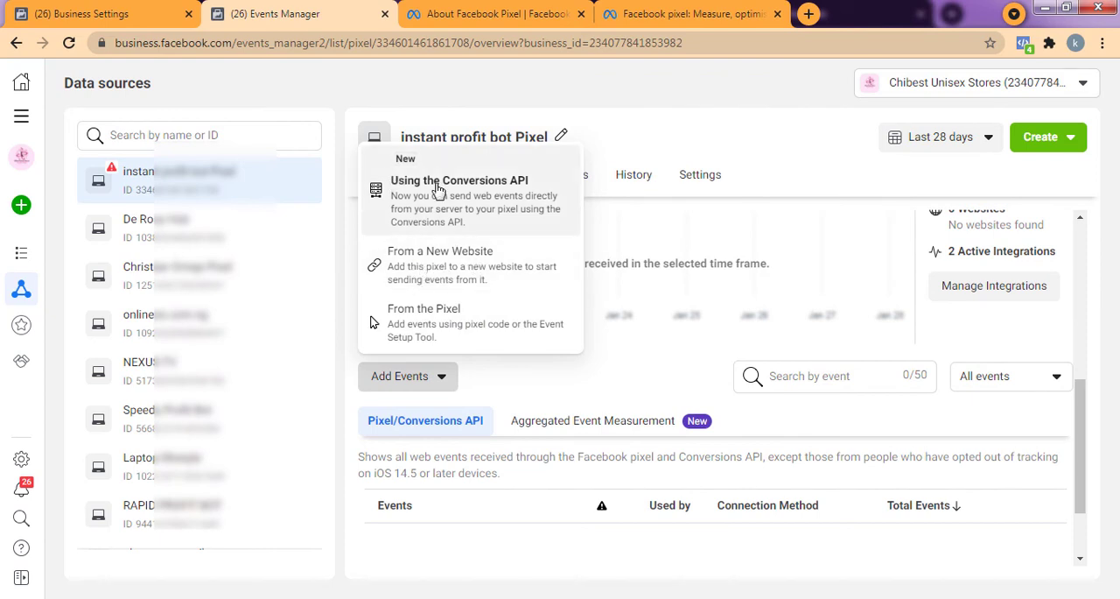
pyautogui.click(417, 321)
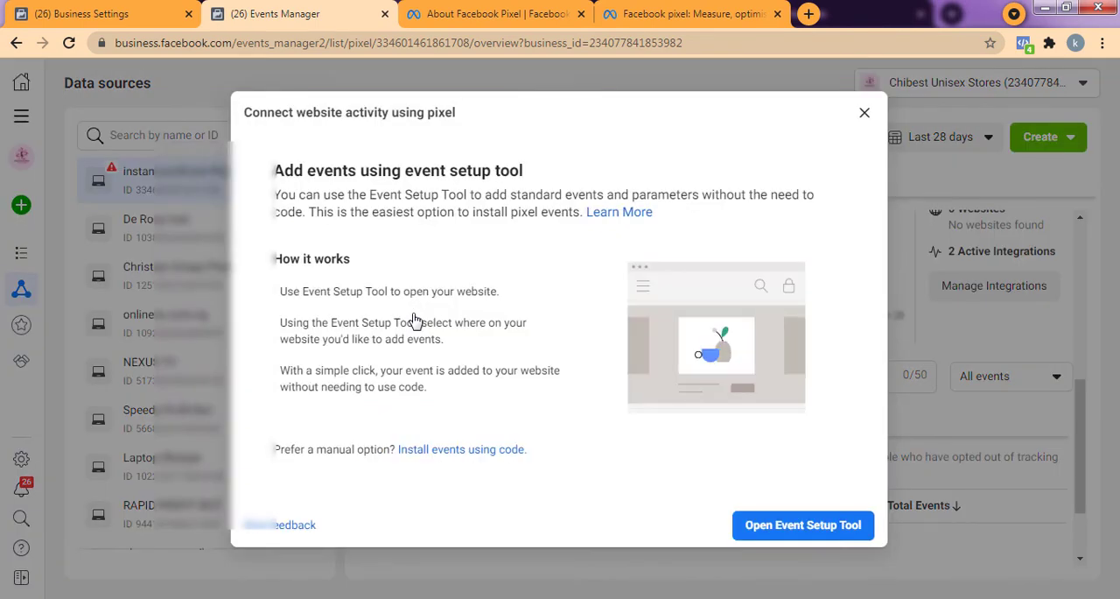
pyautogui.click(823, 527)
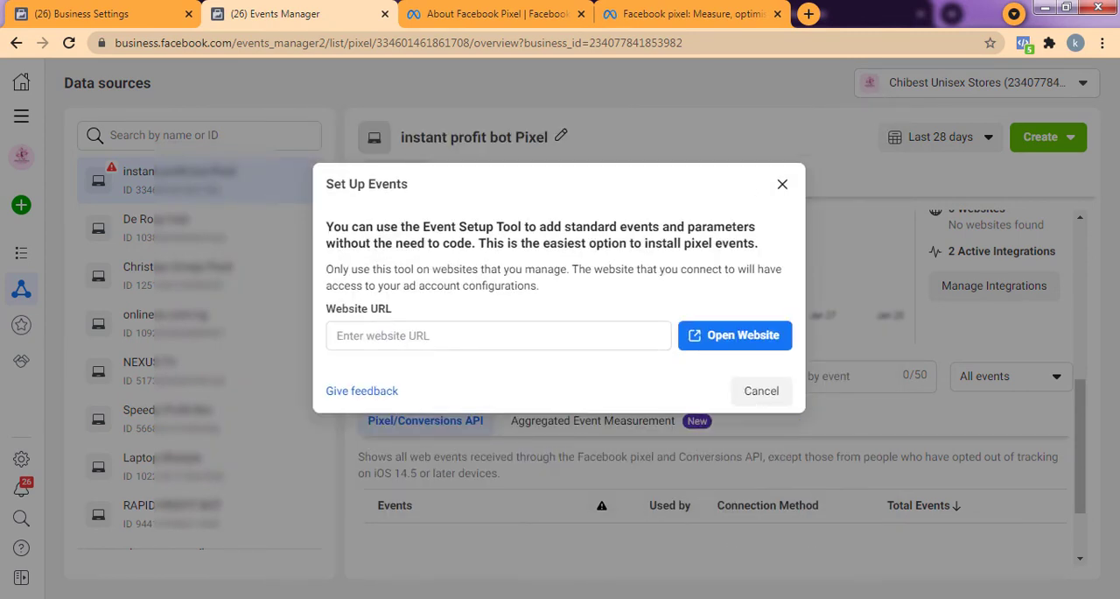
# Copy the instantprofitbot.com address from the other browser window, enter it as the website URL for event setup and open the website.
pyautogui.hotkey('alt', 'Tab')
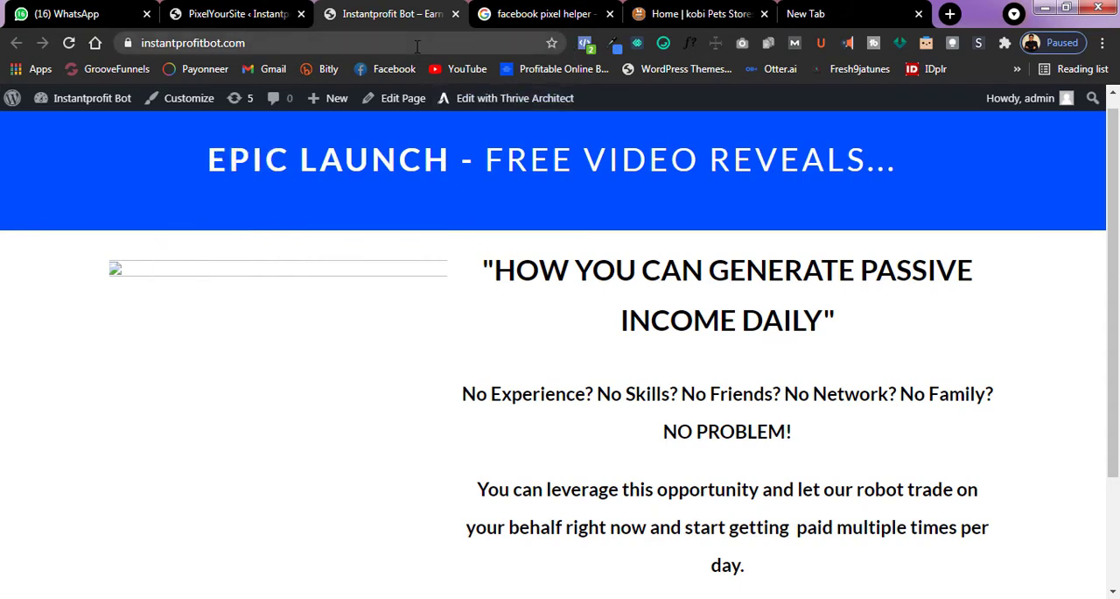
pyautogui.click(419, 44)
pyautogui.hotkey('ctrl', 'c')
pyautogui.rightClick(418, 43)
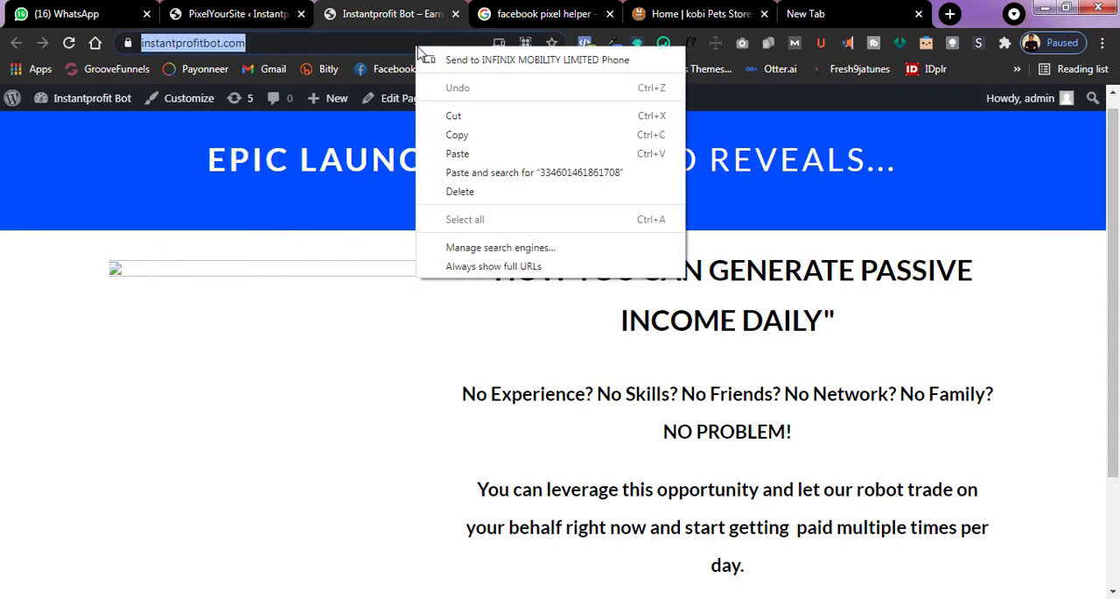
pyautogui.click(452, 136)
pyautogui.hotkey('alt', 'Tab')
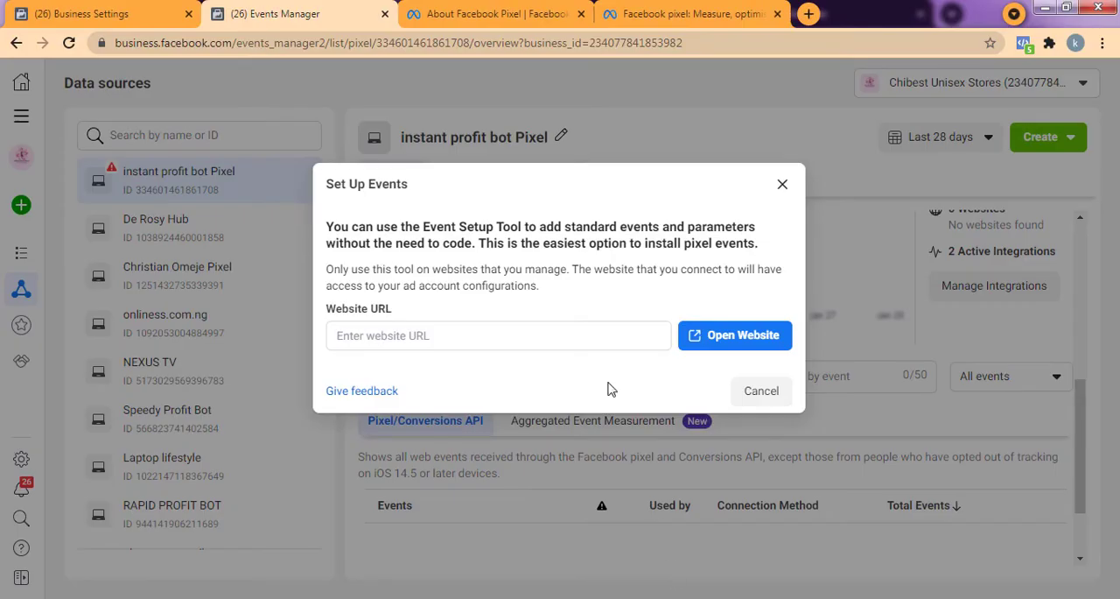
pyautogui.click(589, 339)
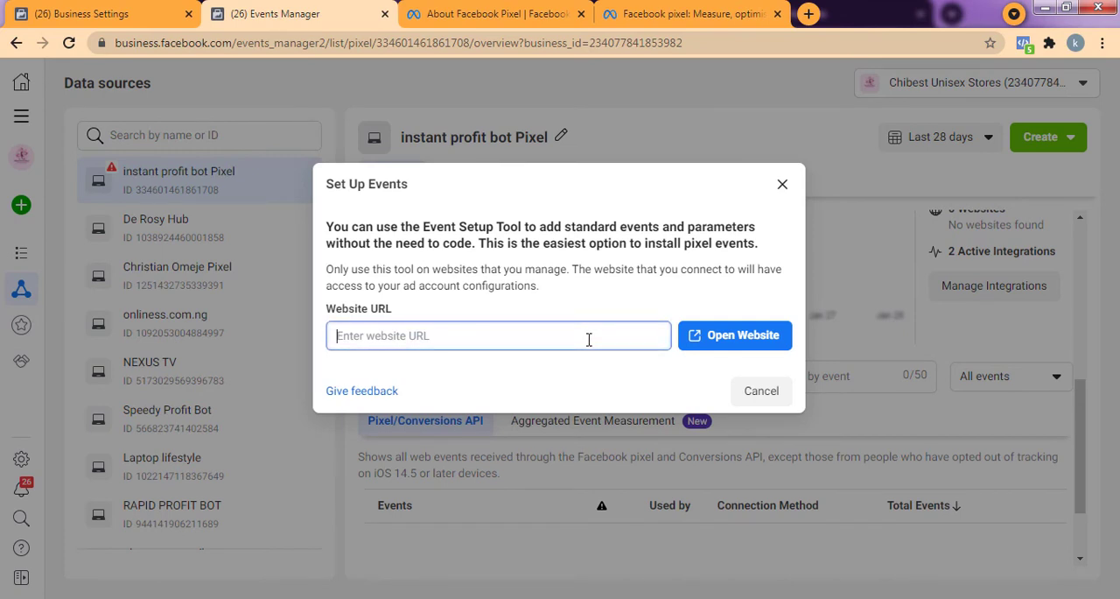
pyautogui.hotkey('ctrl', 'v')
pyautogui.click(771, 344)
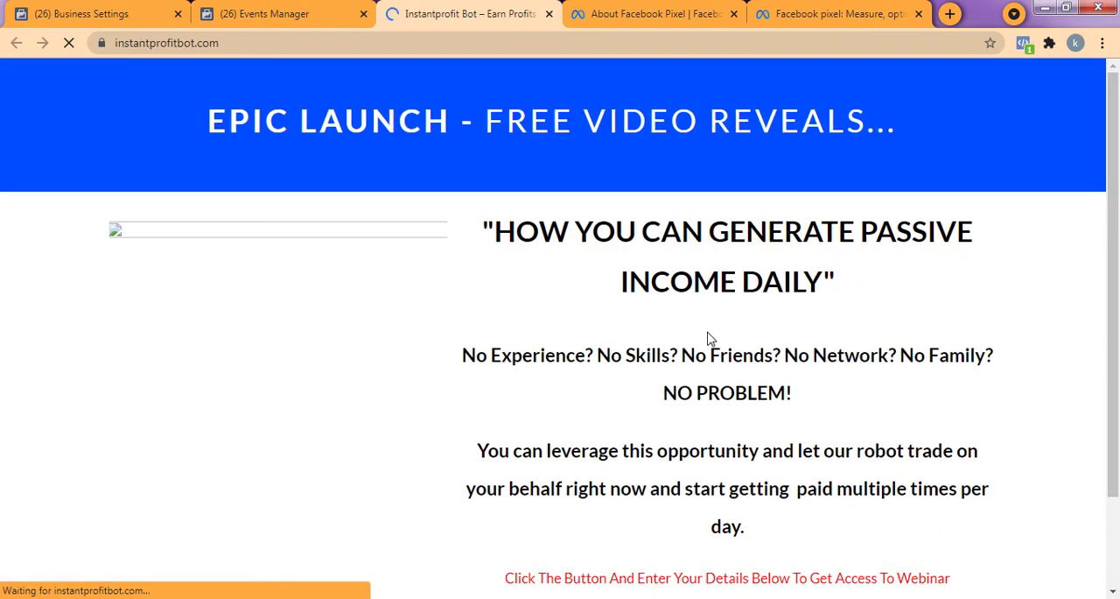
# Start tracking a new button and pick the "CLICK HERE NOW" button on the page for event setup.
pyautogui.scroll(-2, 653, 302)
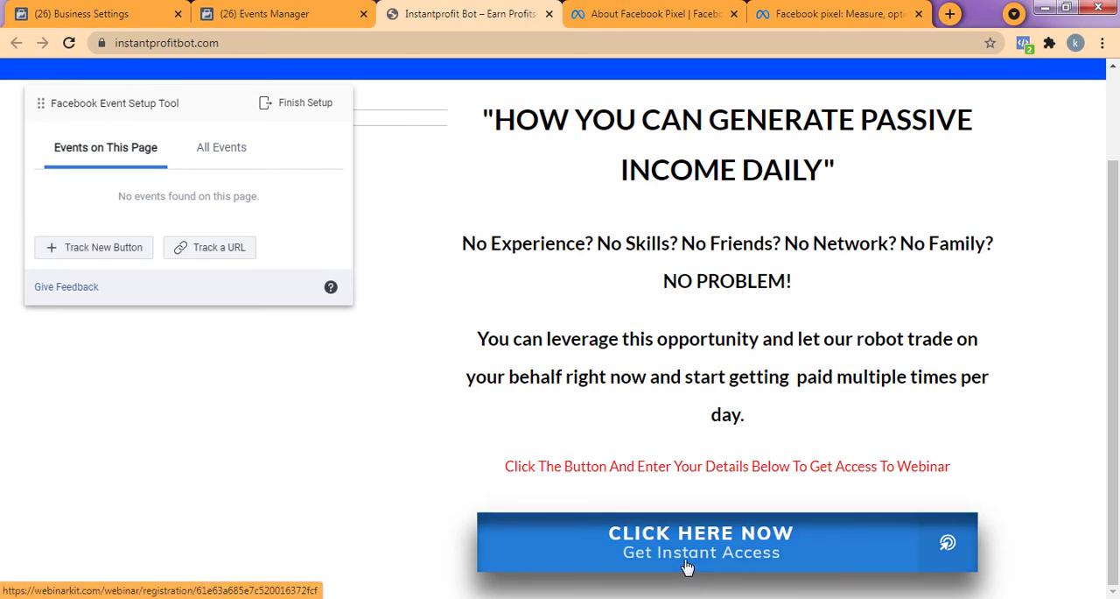
pyautogui.click(97, 259)
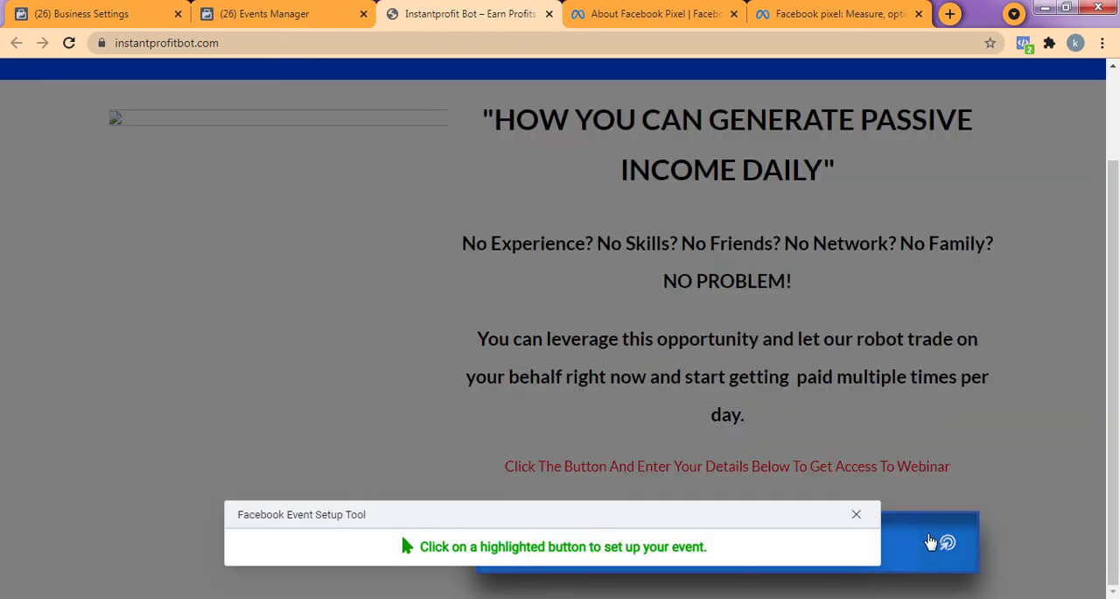
pyautogui.click(918, 544)
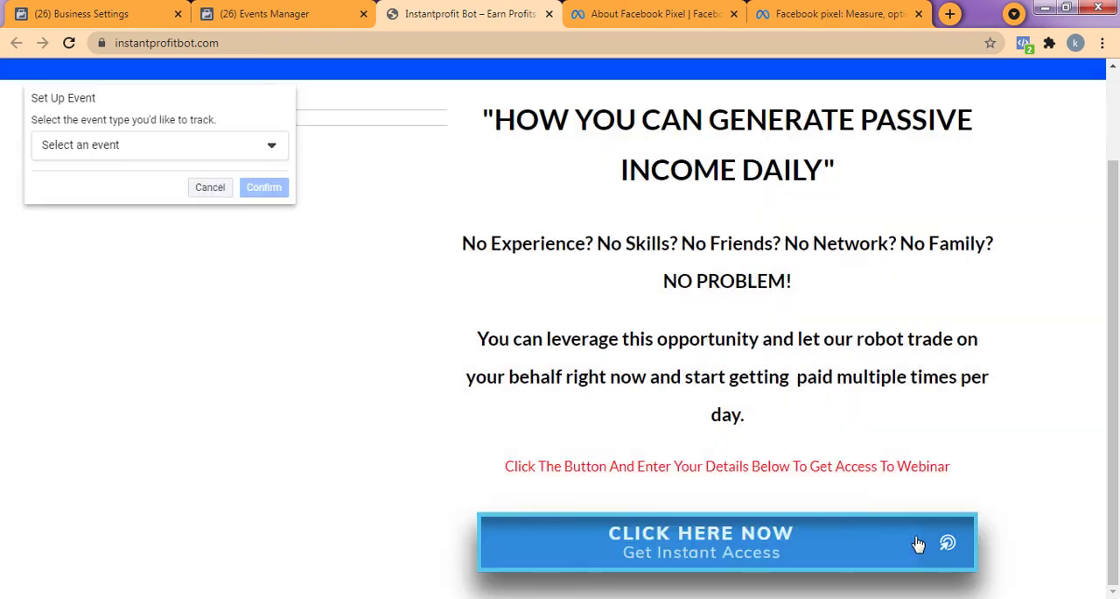
# Look through the available event types and choose Lead for the button.
pyautogui.click(162, 150)
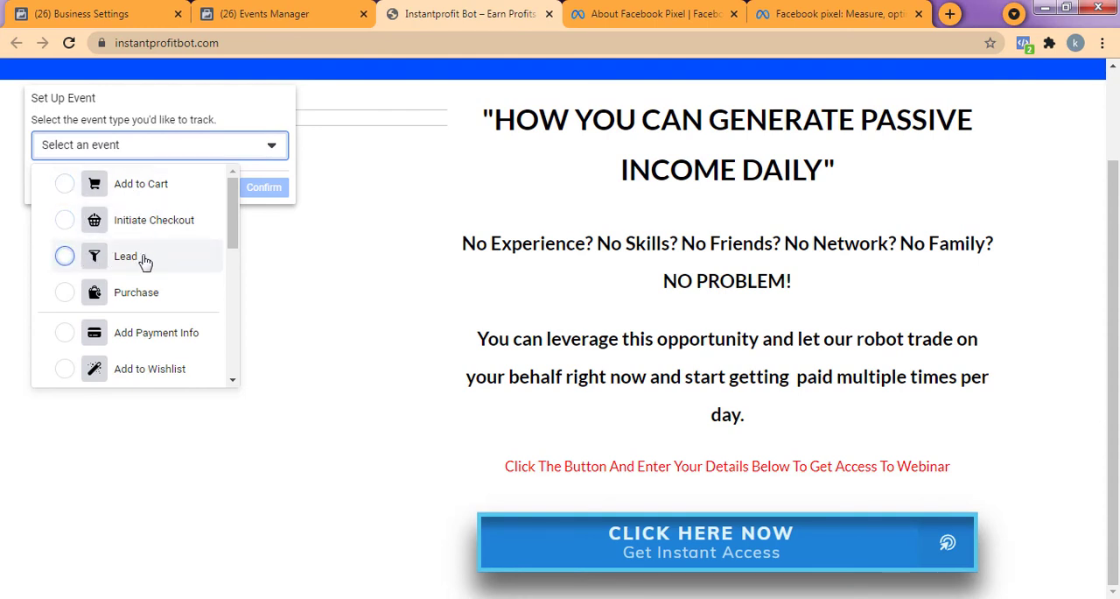
pyautogui.scroll(-3, 105, 288)
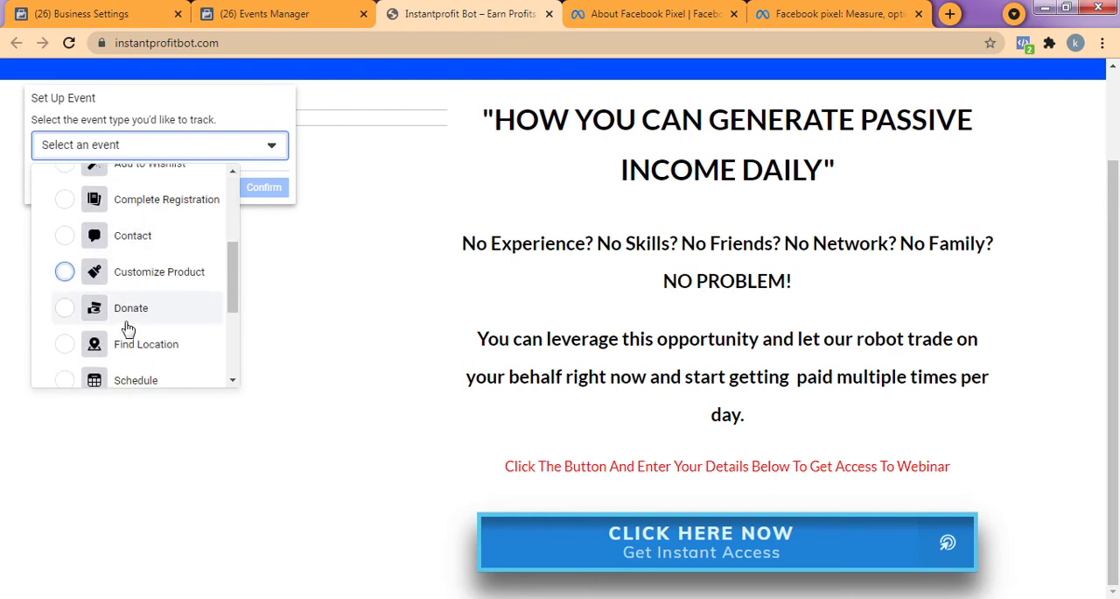
pyautogui.scroll(-2, 145, 298)
pyautogui.scroll(5, 150, 328)
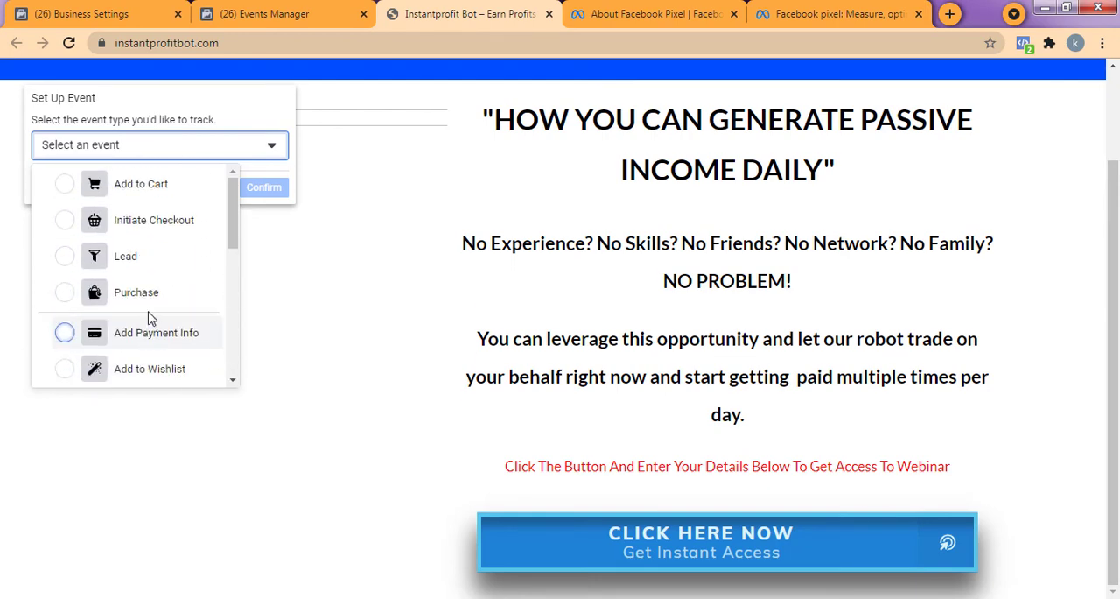
pyautogui.scroll(-1, 677, 368)
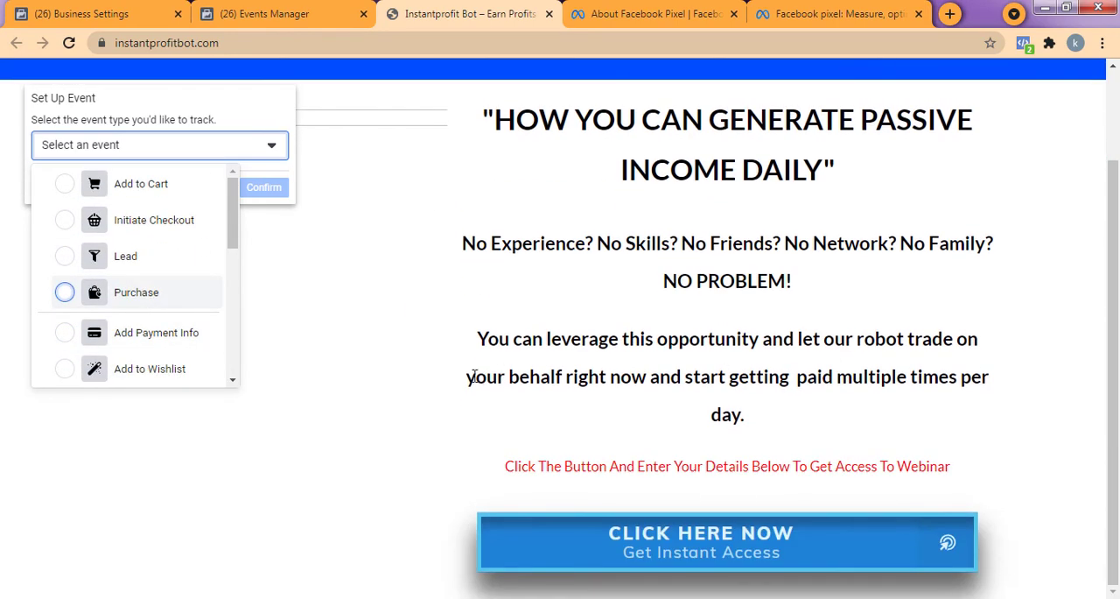
pyautogui.click(117, 259)
# Set the Lead event to not include a value, keep USD as the currency and confirm the event.
pyautogui.click(119, 308)
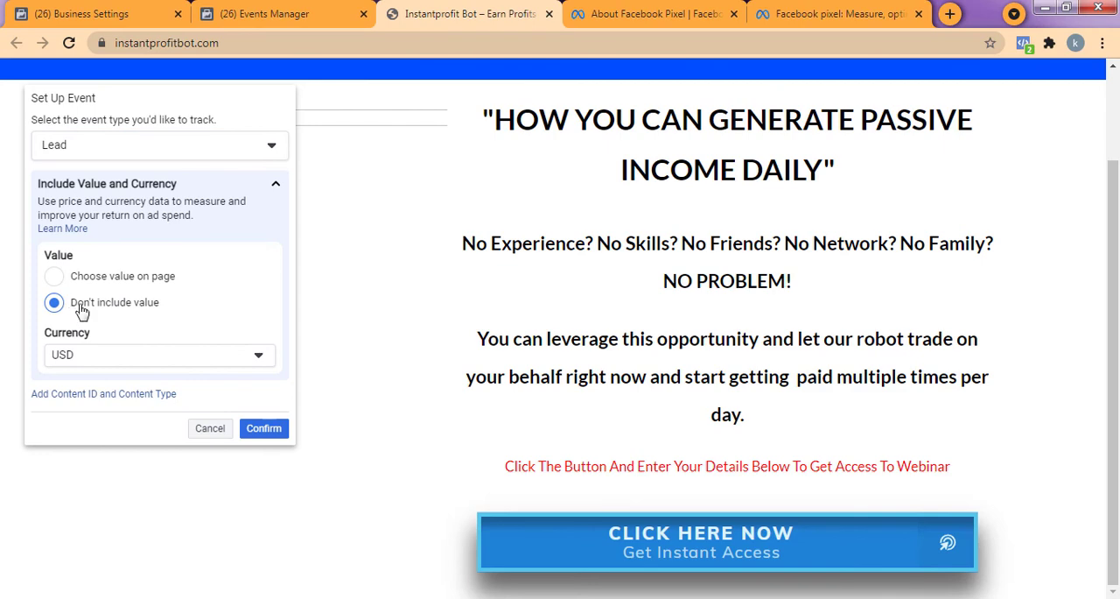
pyautogui.scroll(1, 726, 441)
pyautogui.scroll(-1, 708, 491)
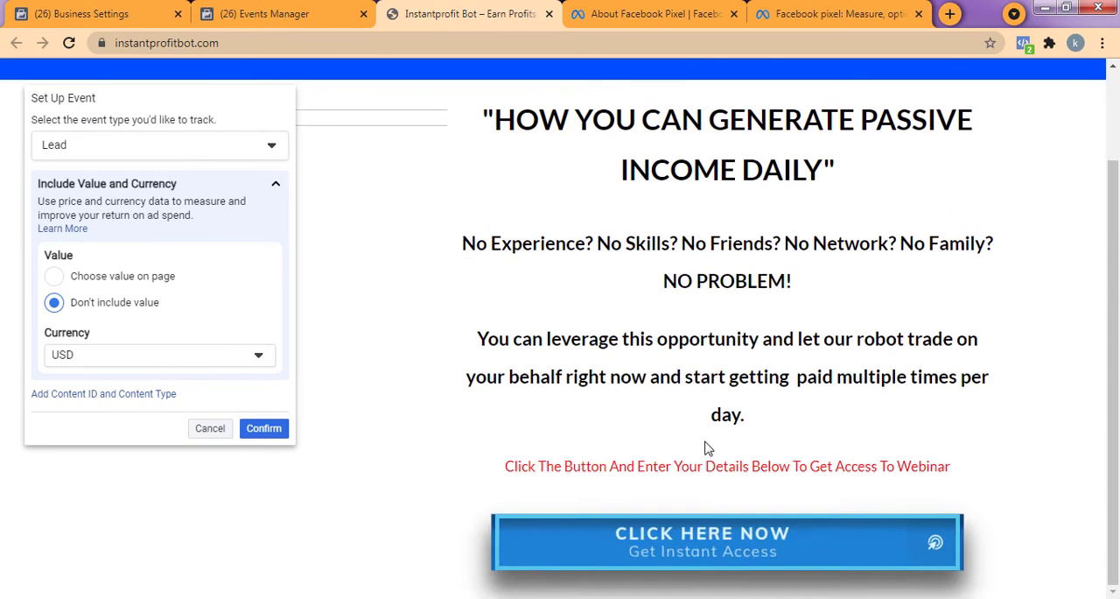
pyautogui.scroll(1, 678, 438)
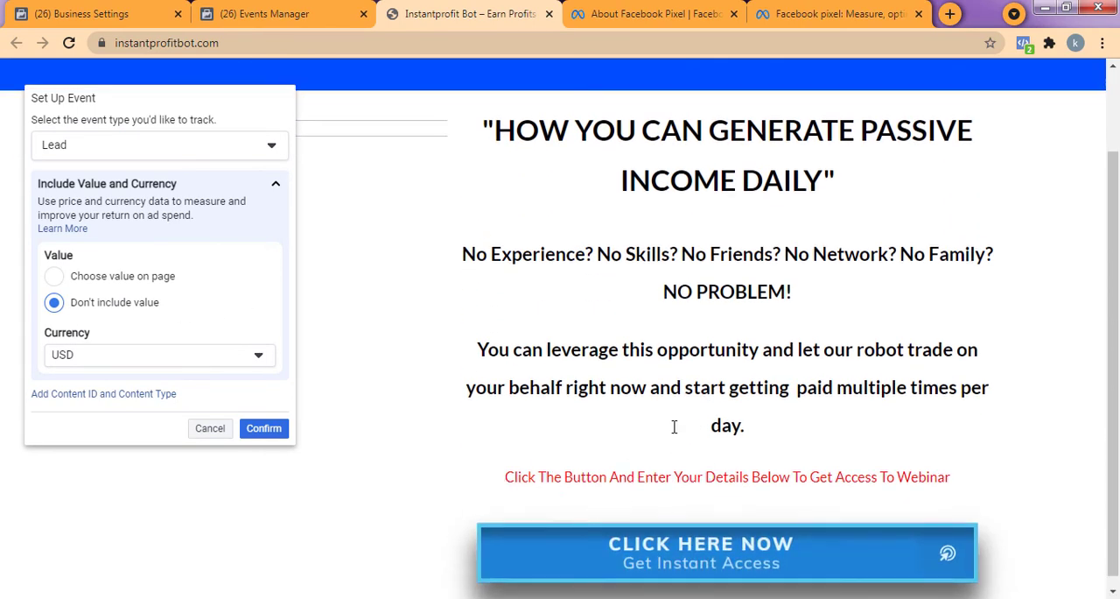
pyautogui.scroll(-1, 565, 451)
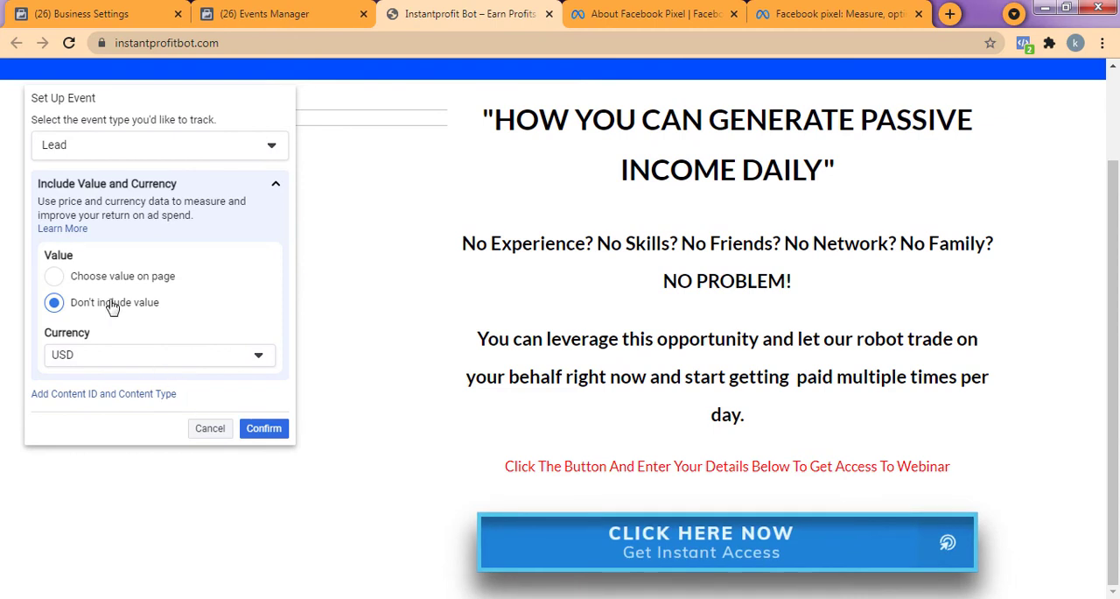
pyautogui.click(264, 431)
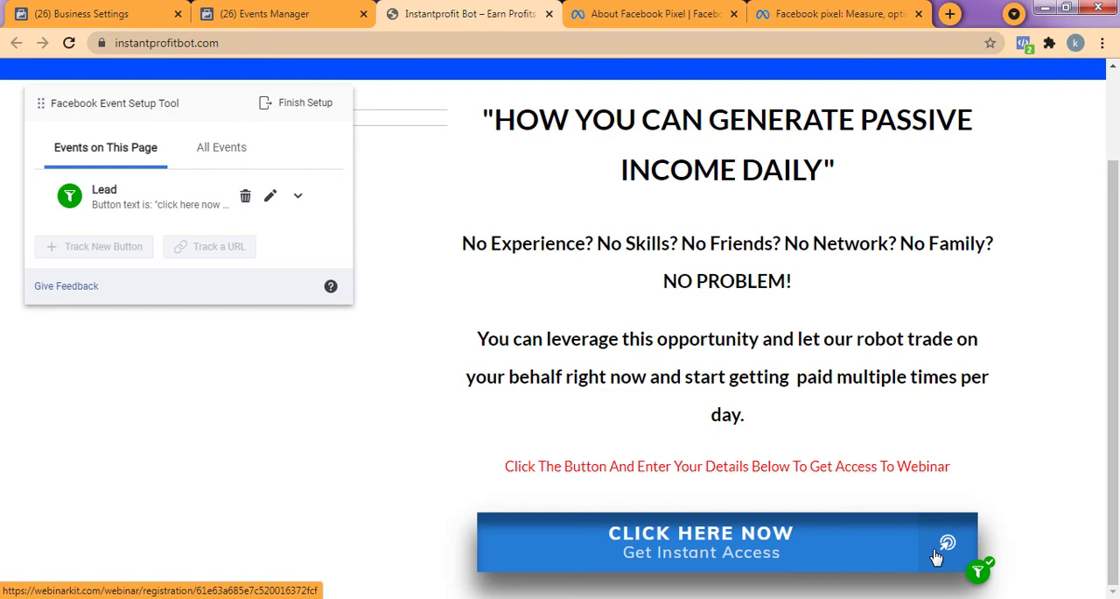
# Finish the event setup and submit feedback rating the Event Setup Tool as helpful.
pyautogui.click(289, 118)
pyautogui.click(758, 525)
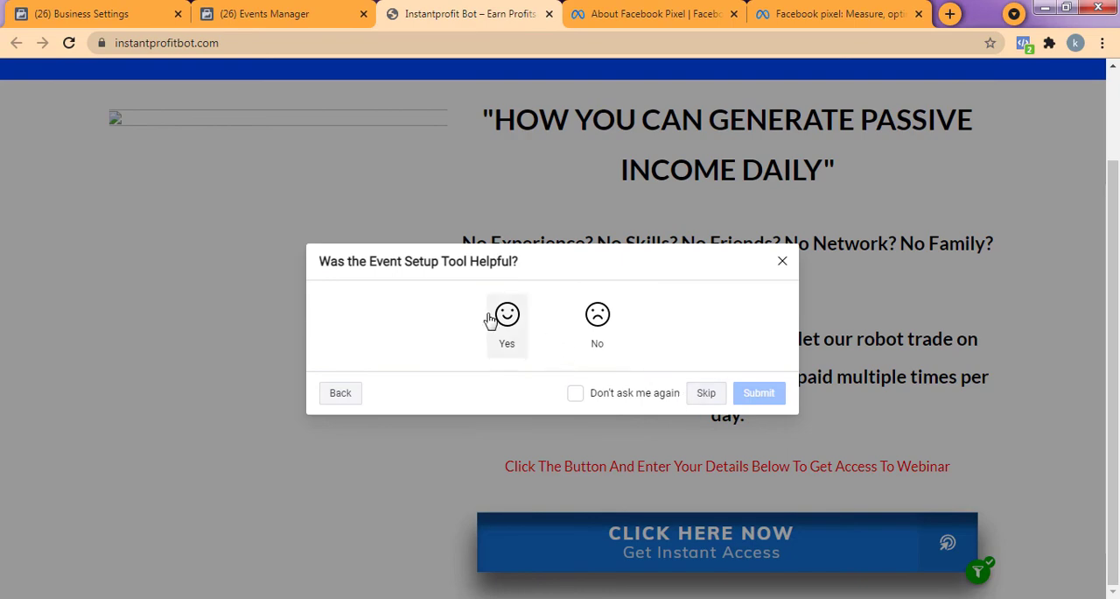
pyautogui.click(500, 339)
pyautogui.click(746, 450)
pyautogui.click(759, 419)
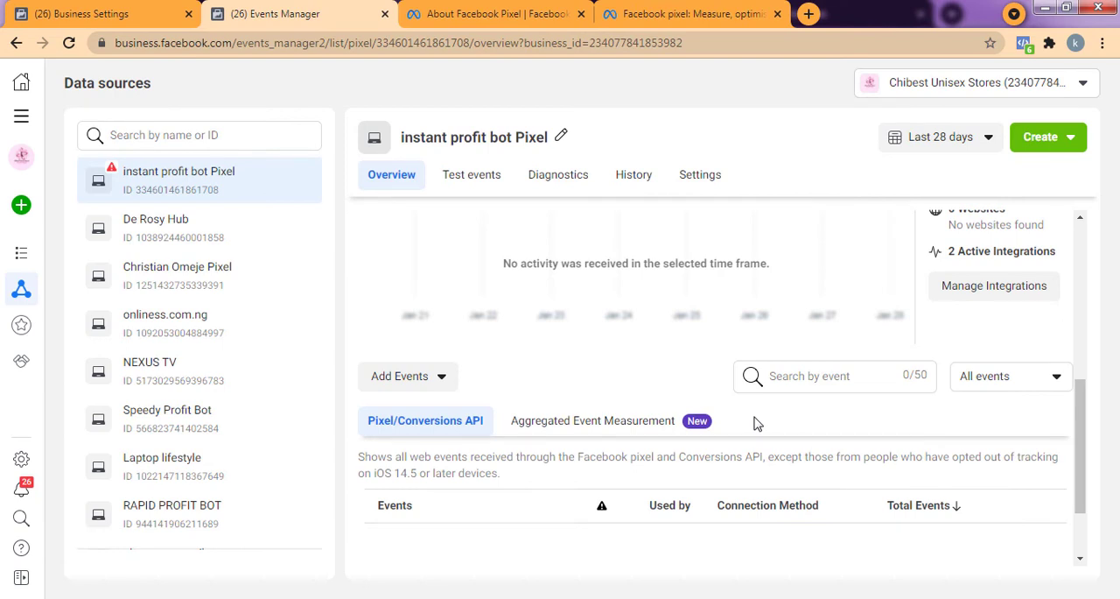
# Reload the pixel overview in Events Manager and check its activity and the newly added event.
pyautogui.scroll(3, 757, 424)
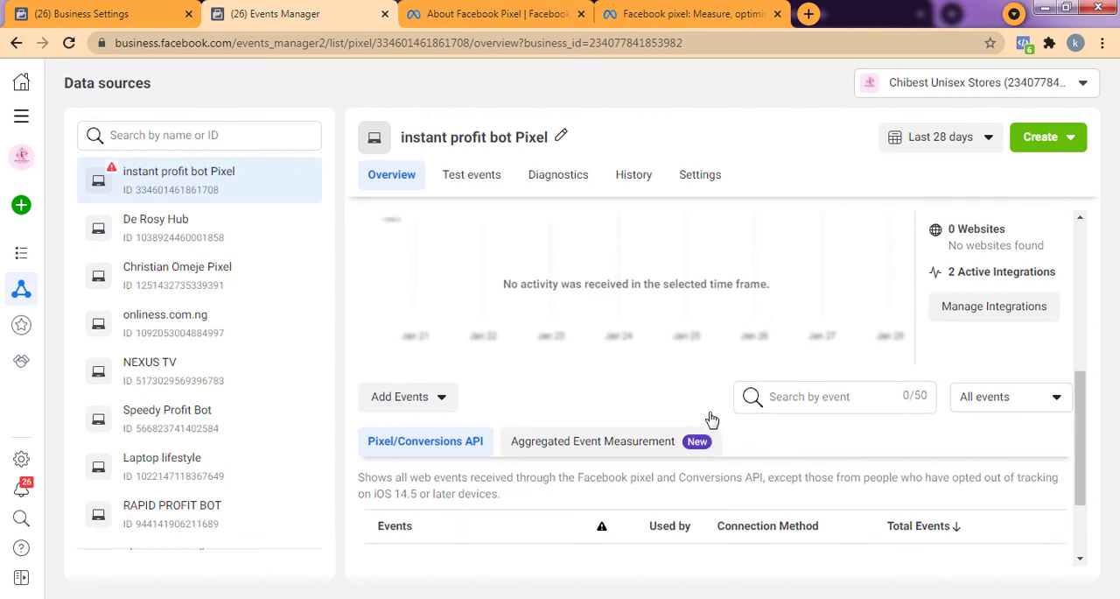
pyautogui.click(399, 46)
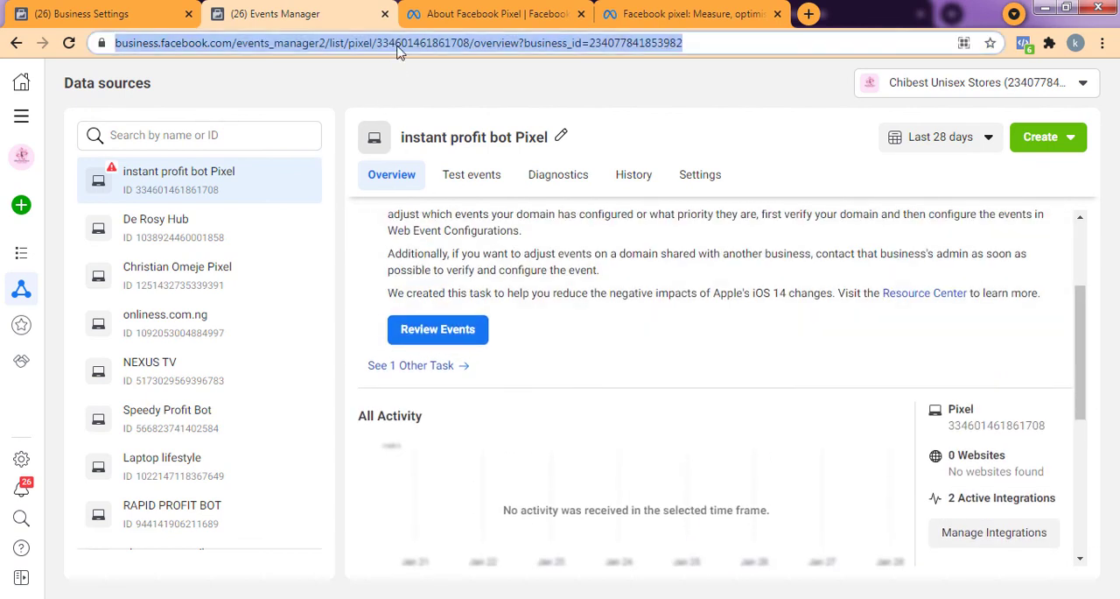
pyautogui.press('Return')
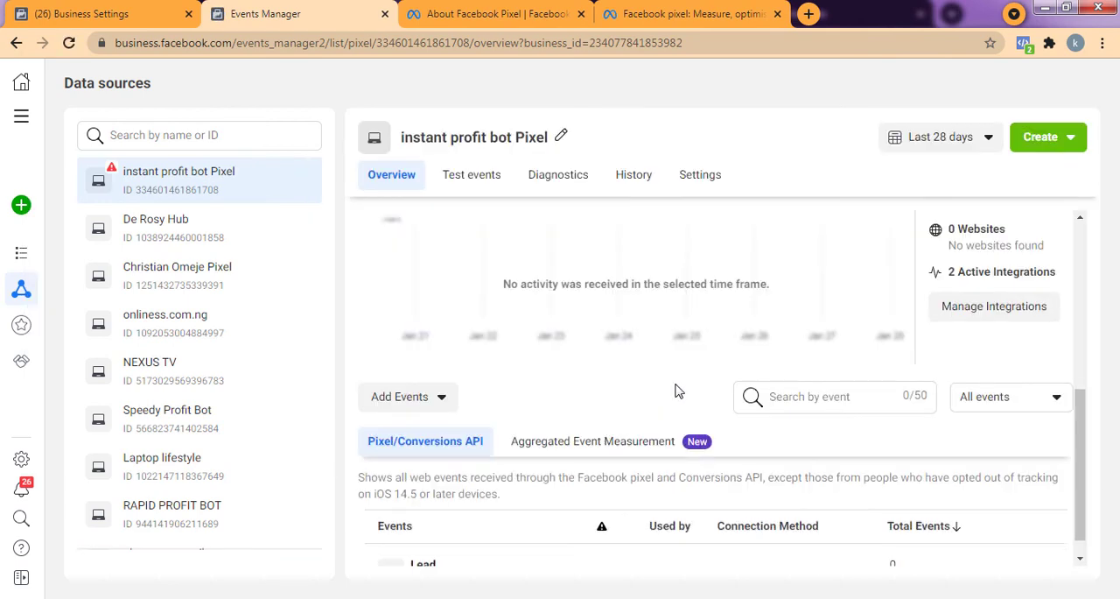
pyautogui.scroll(2, 704, 389)
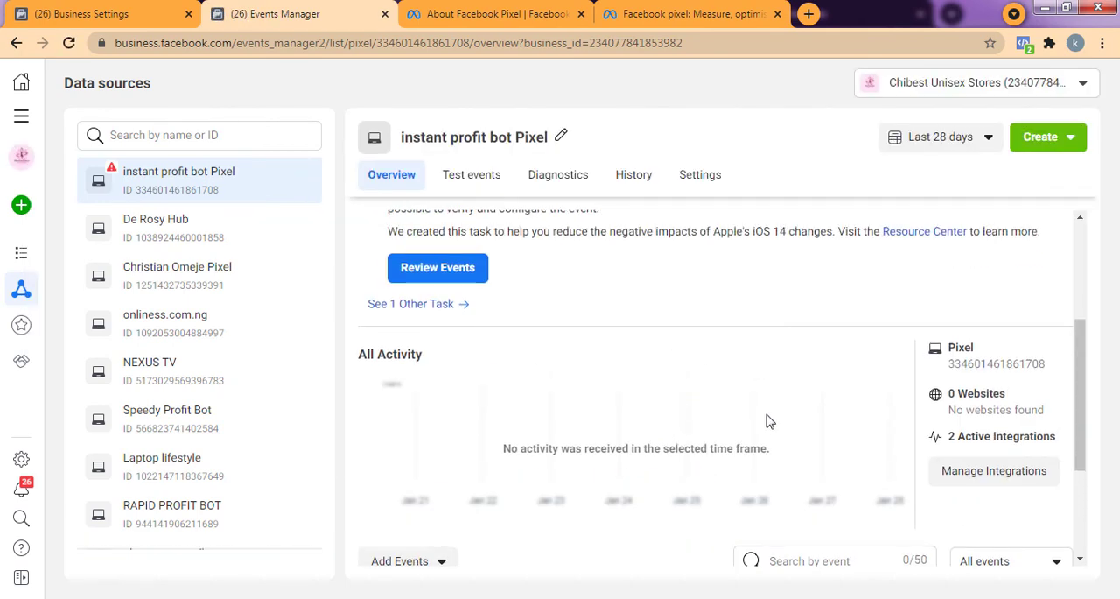
# Open the pixel's event testing, enter the instantprofitbot.com address for testing browser events and open the website.
pyautogui.click(483, 182)
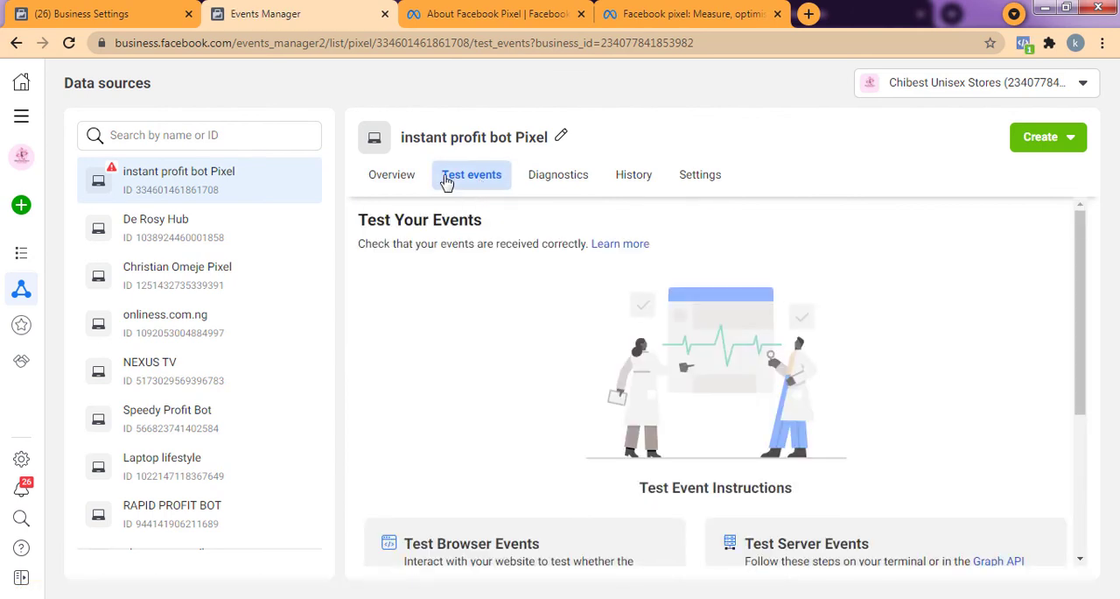
pyautogui.scroll(-3, 575, 345)
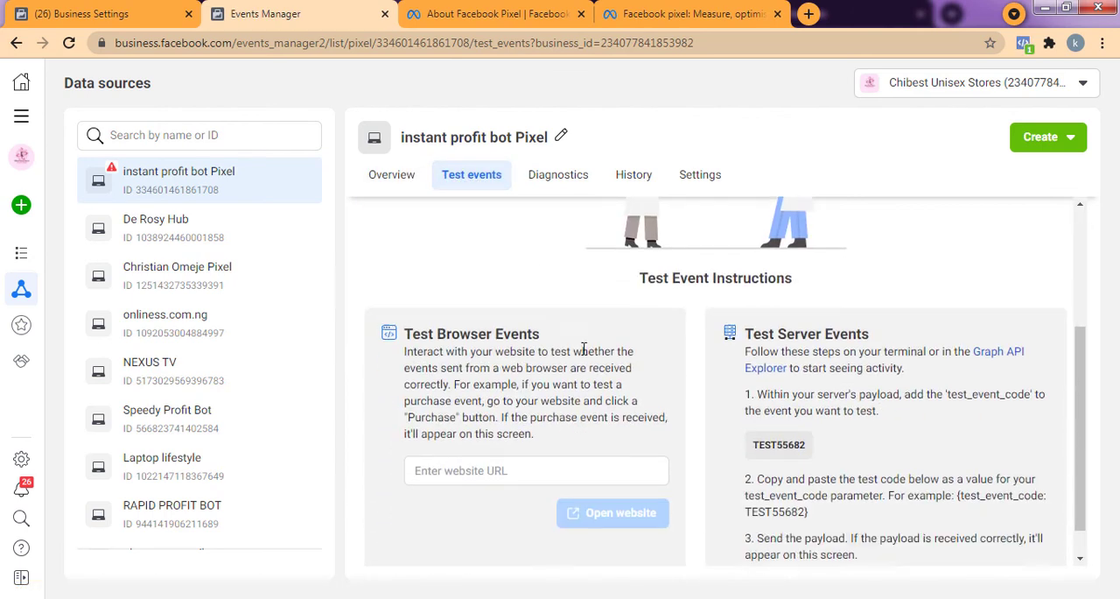
pyautogui.click(537, 438)
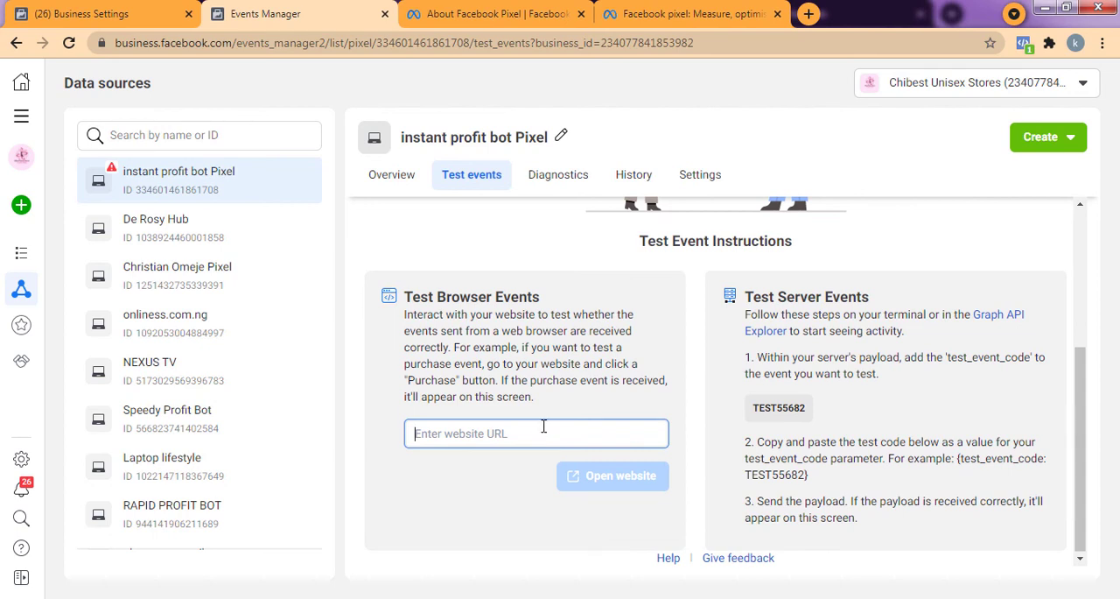
pyautogui.write('https://instantprofitbot.com/')
pyautogui.click(638, 484)
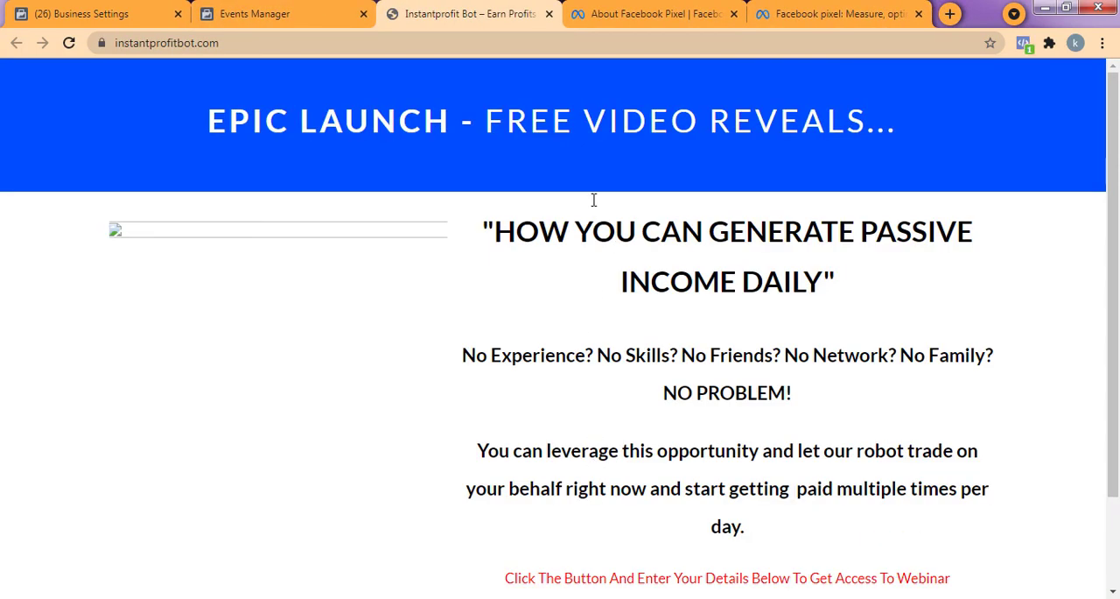
# Scroll through the opened site to generate activity, and return to Events Manager to check the received test events.
pyautogui.scroll(-1, 504, 222)
pyautogui.scroll(1, 470, 387)
pyautogui.click(289, 7)
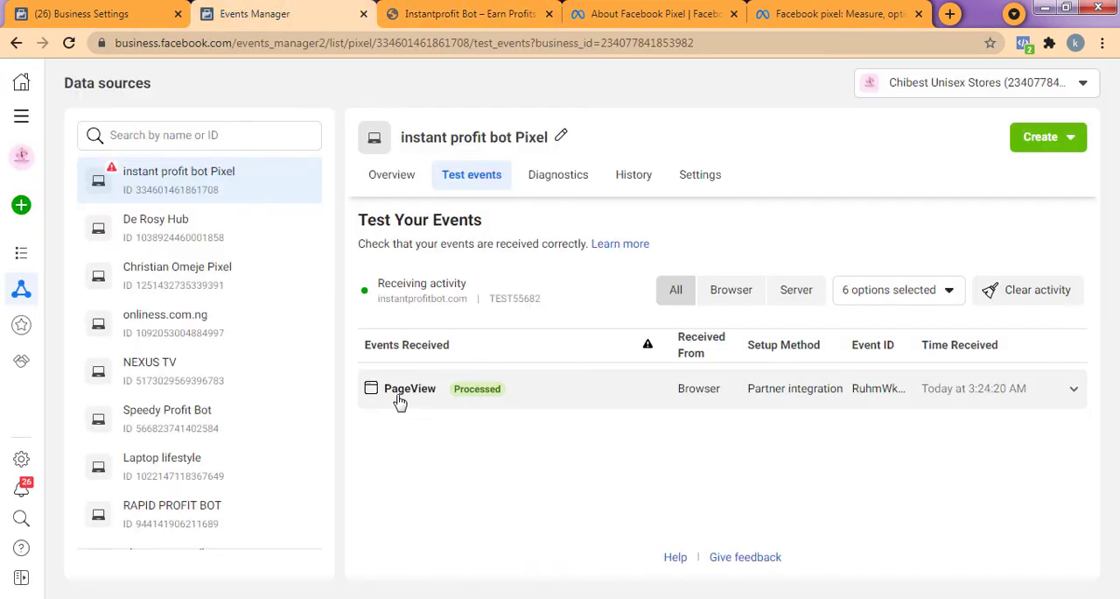